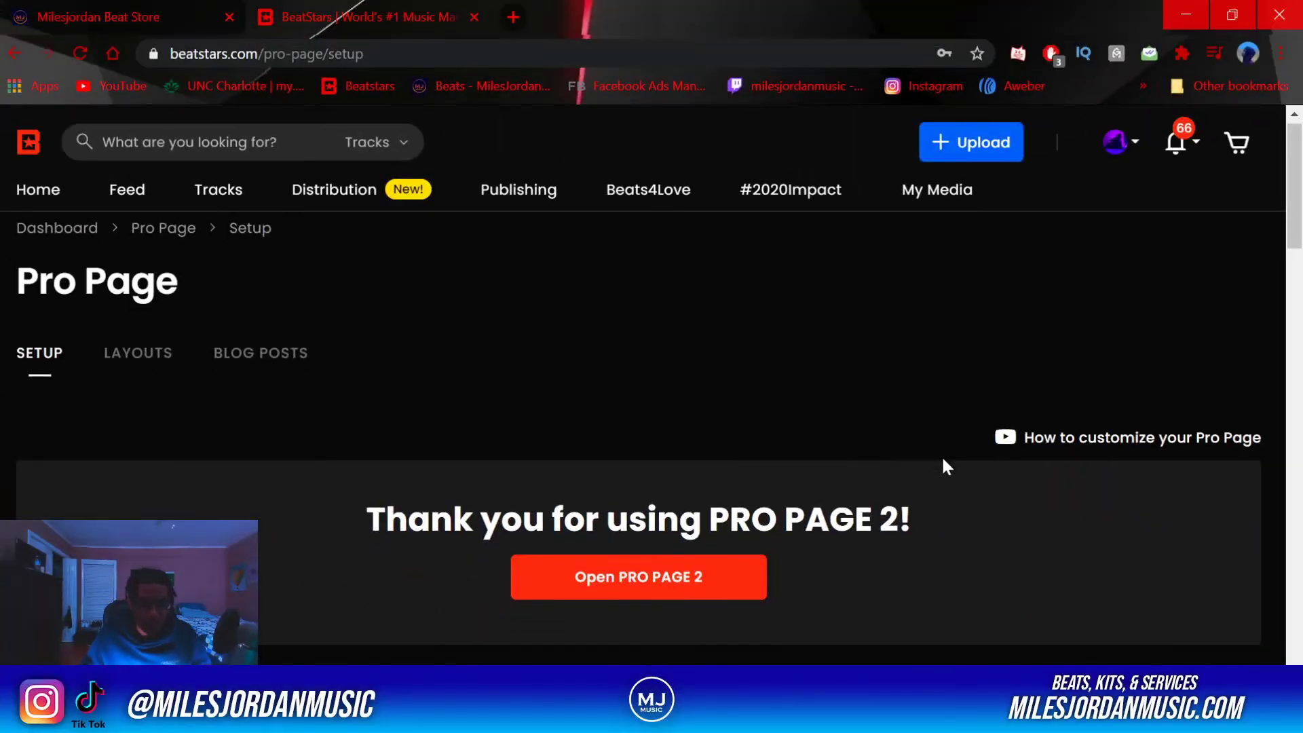
pyautogui.scroll(2, 944, 454)
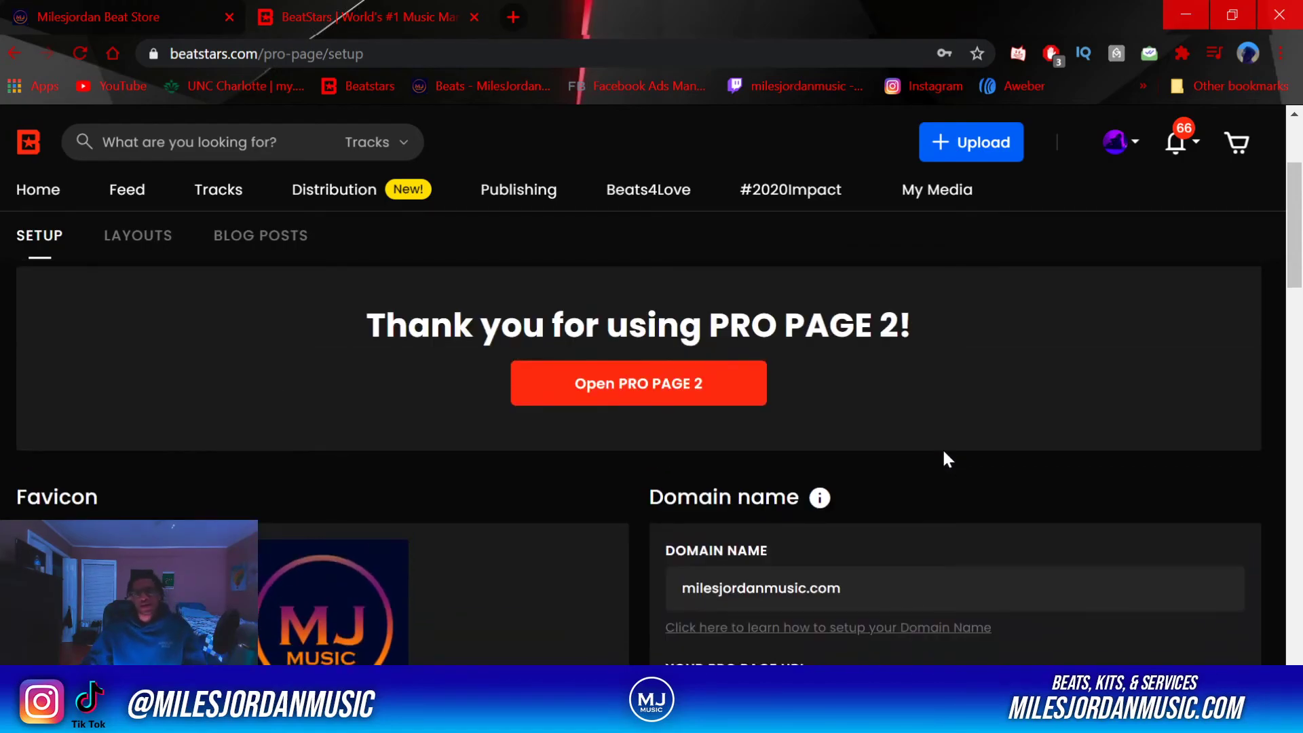
pyautogui.moveTo(936, 194)
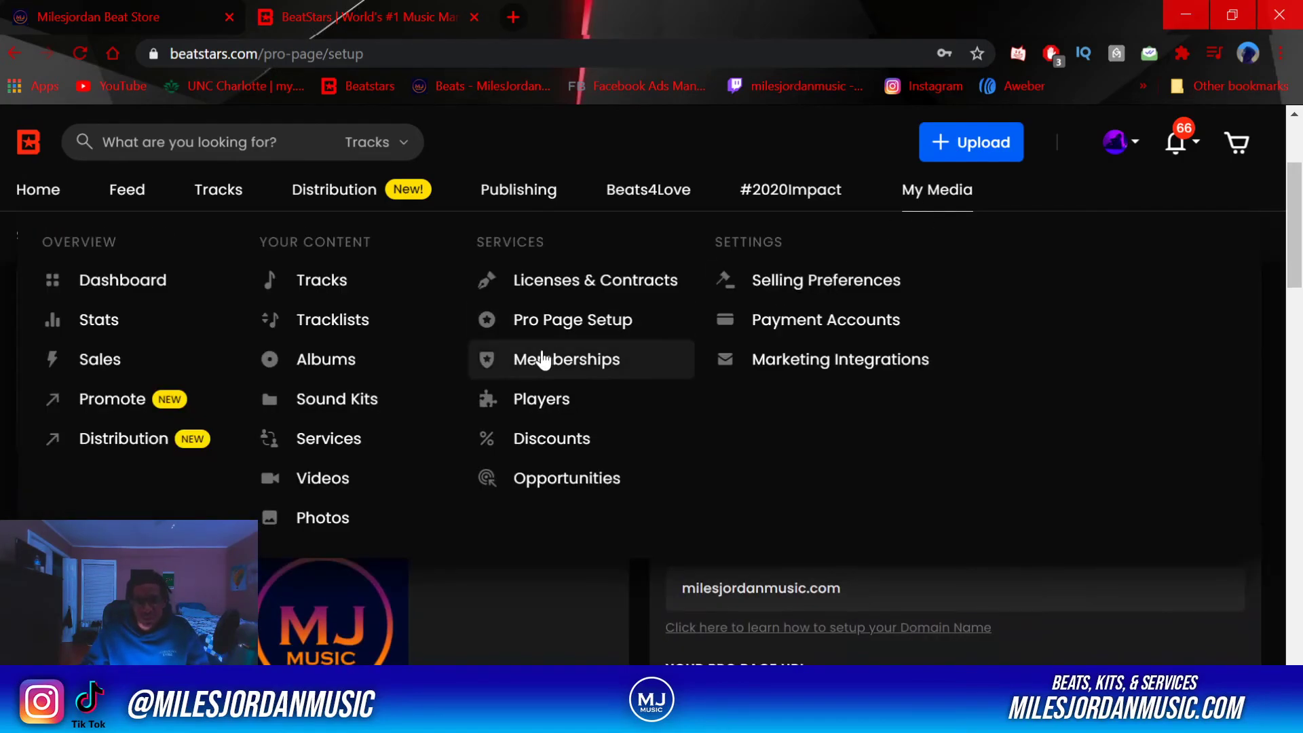
pyautogui.click(560, 321)
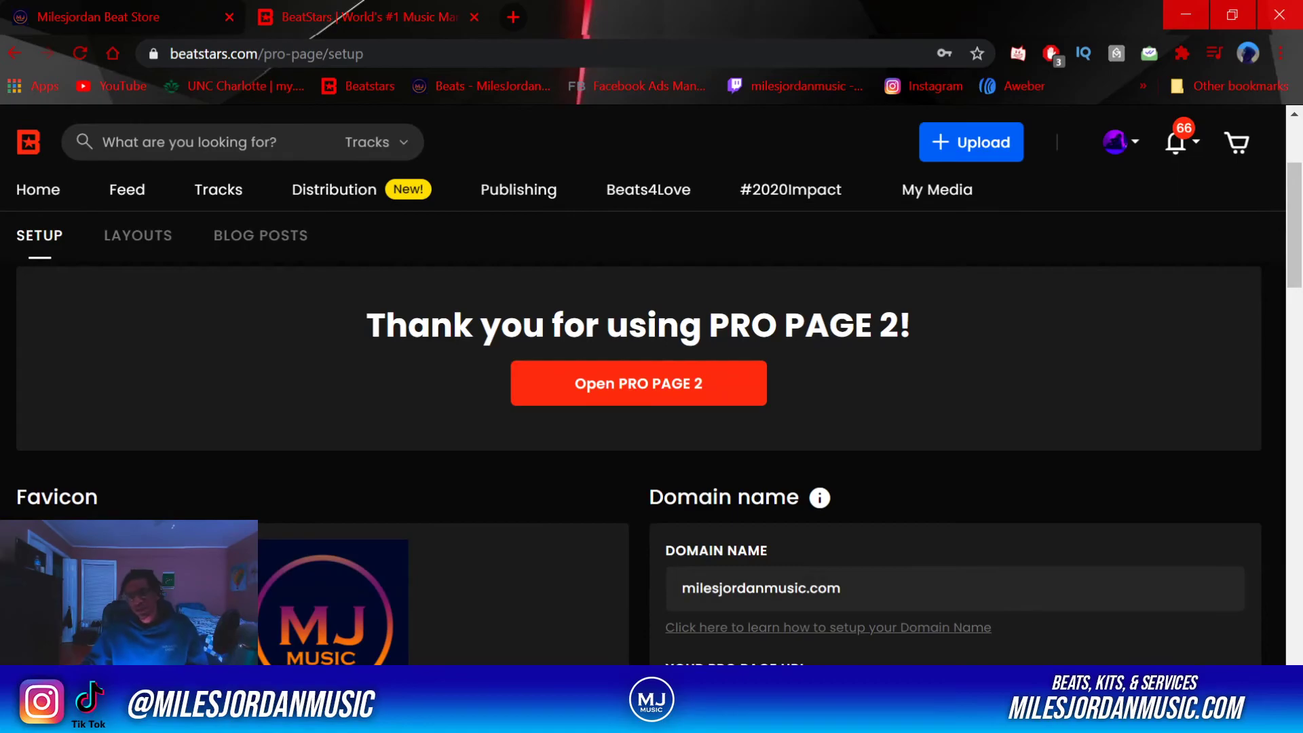
pyautogui.scroll(-1, 595, 440)
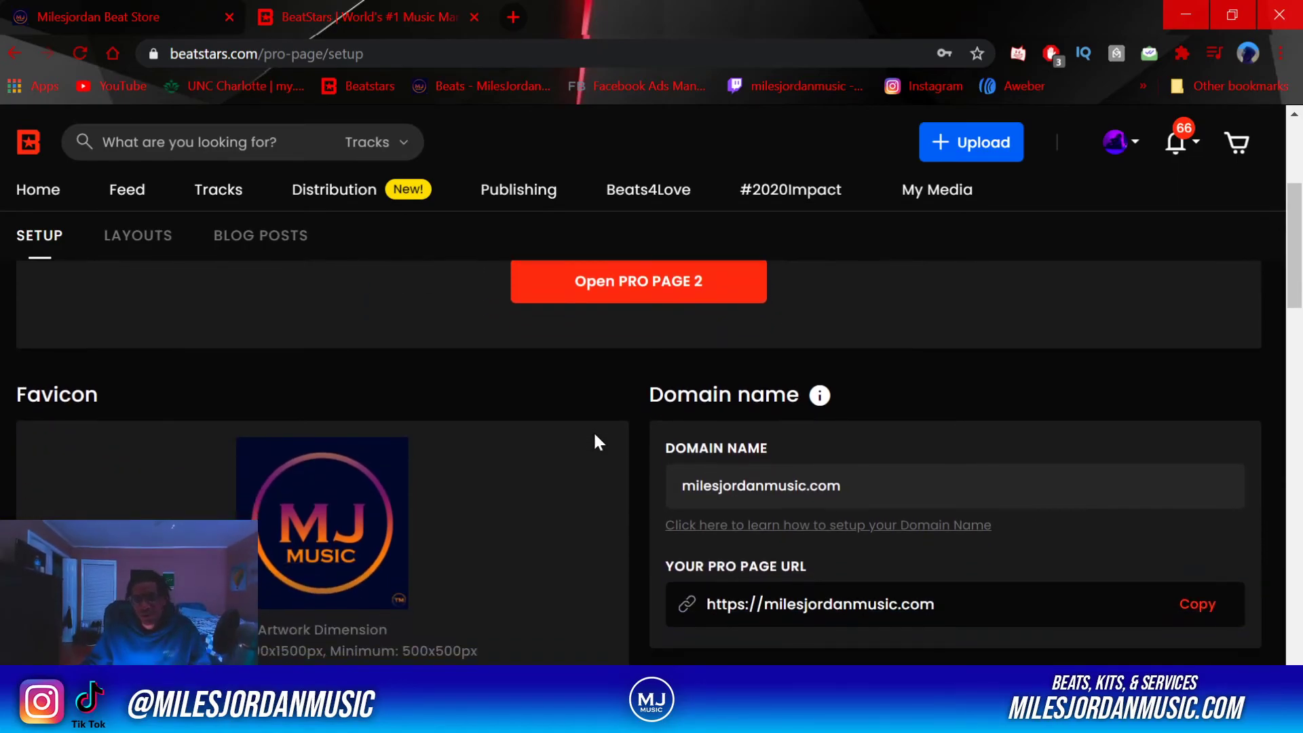
pyautogui.scroll(-1, 595, 436)
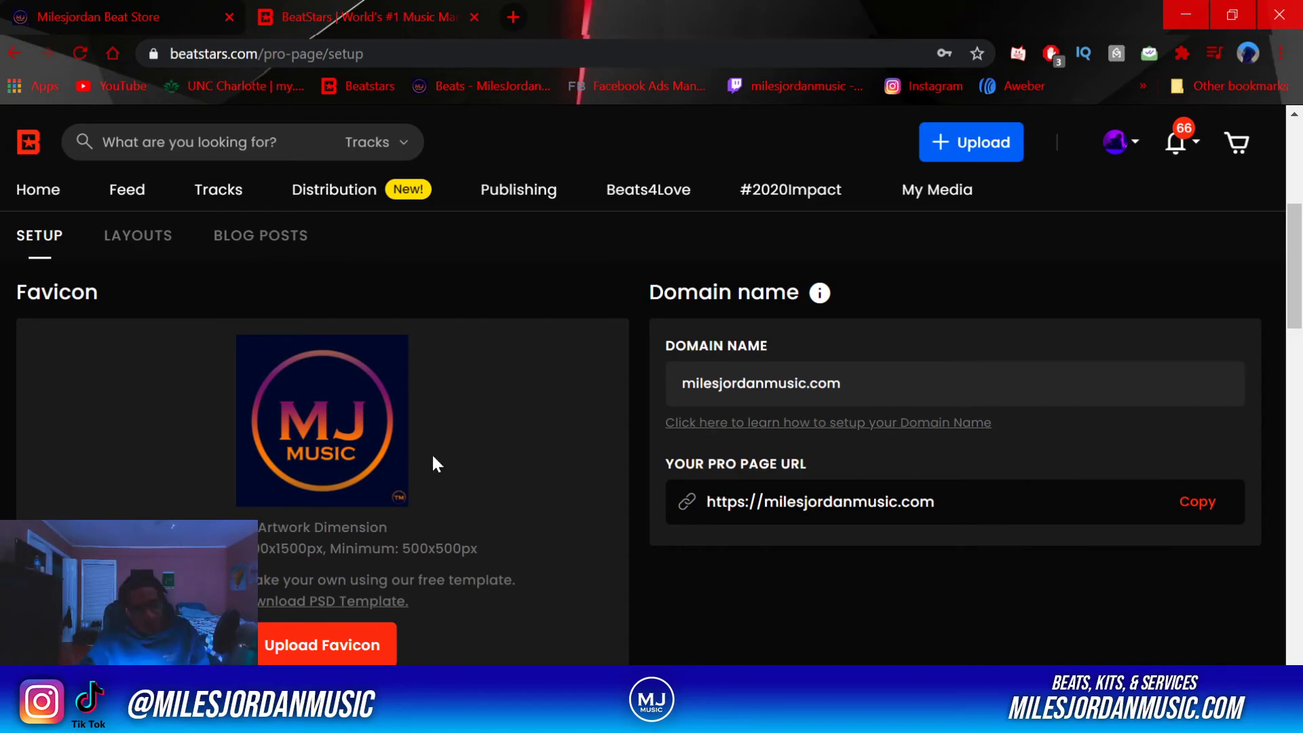
pyautogui.scroll(-2, 375, 422)
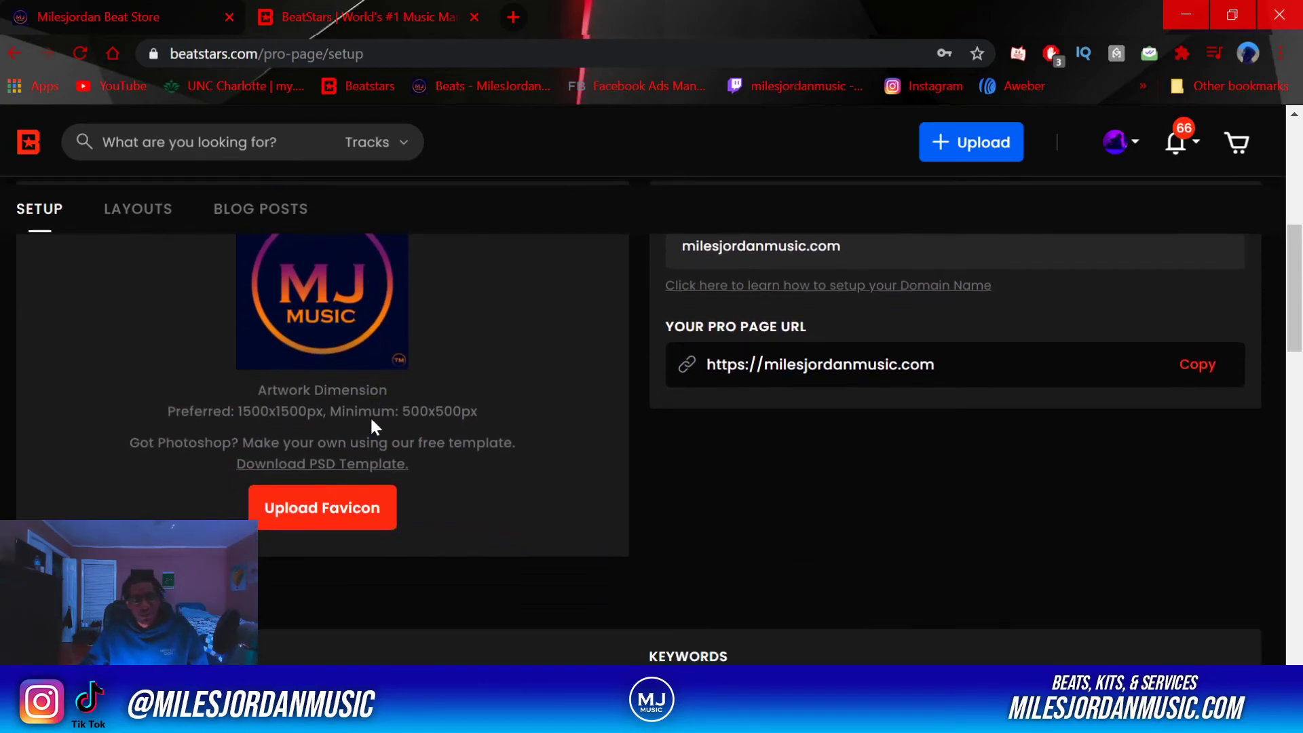
pyautogui.scroll(4, 369, 415)
pyautogui.click(102, 5)
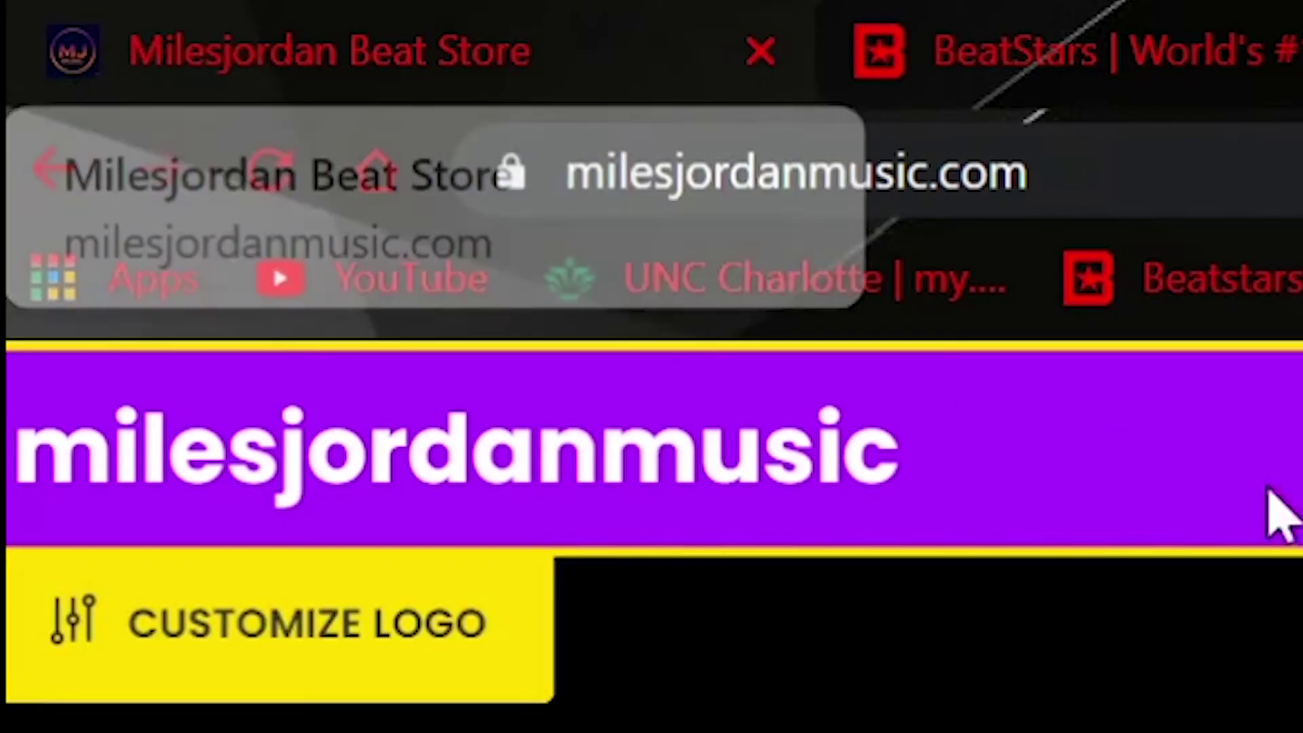
pyautogui.click(1011, 51)
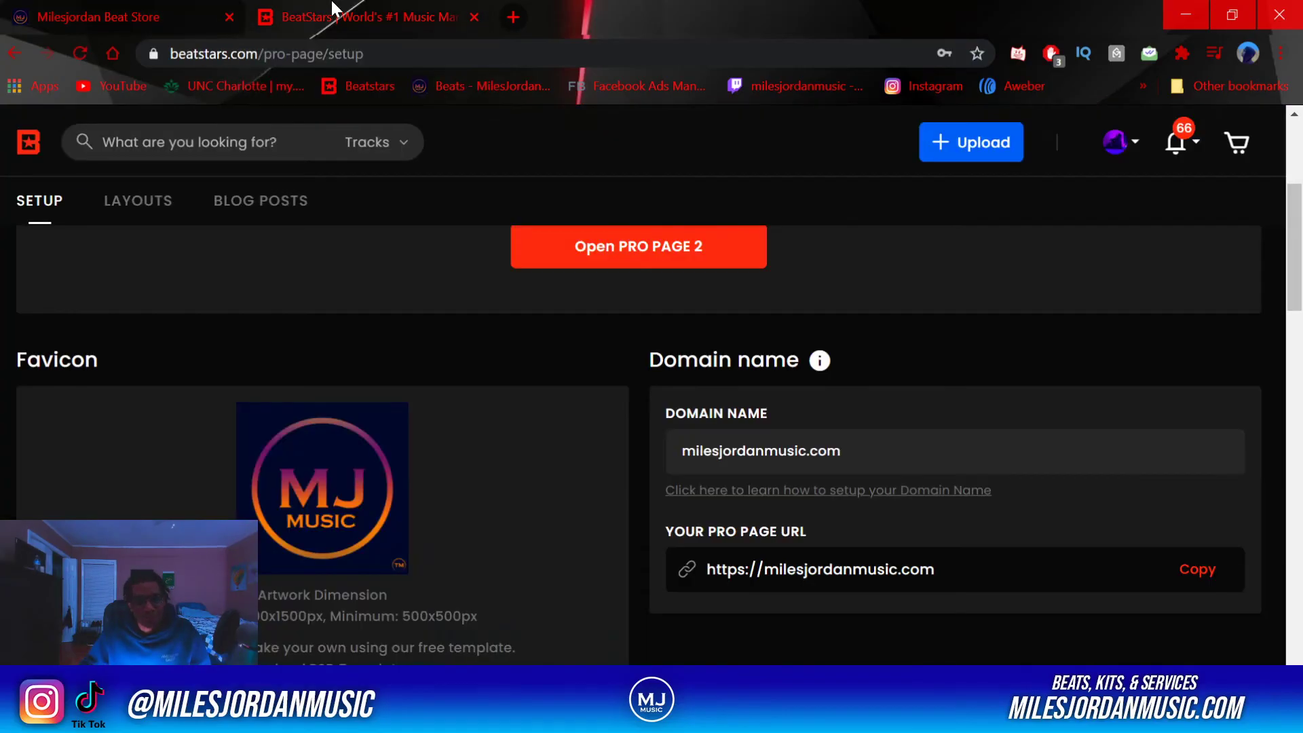
pyautogui.scroll(-3, 322, 324)
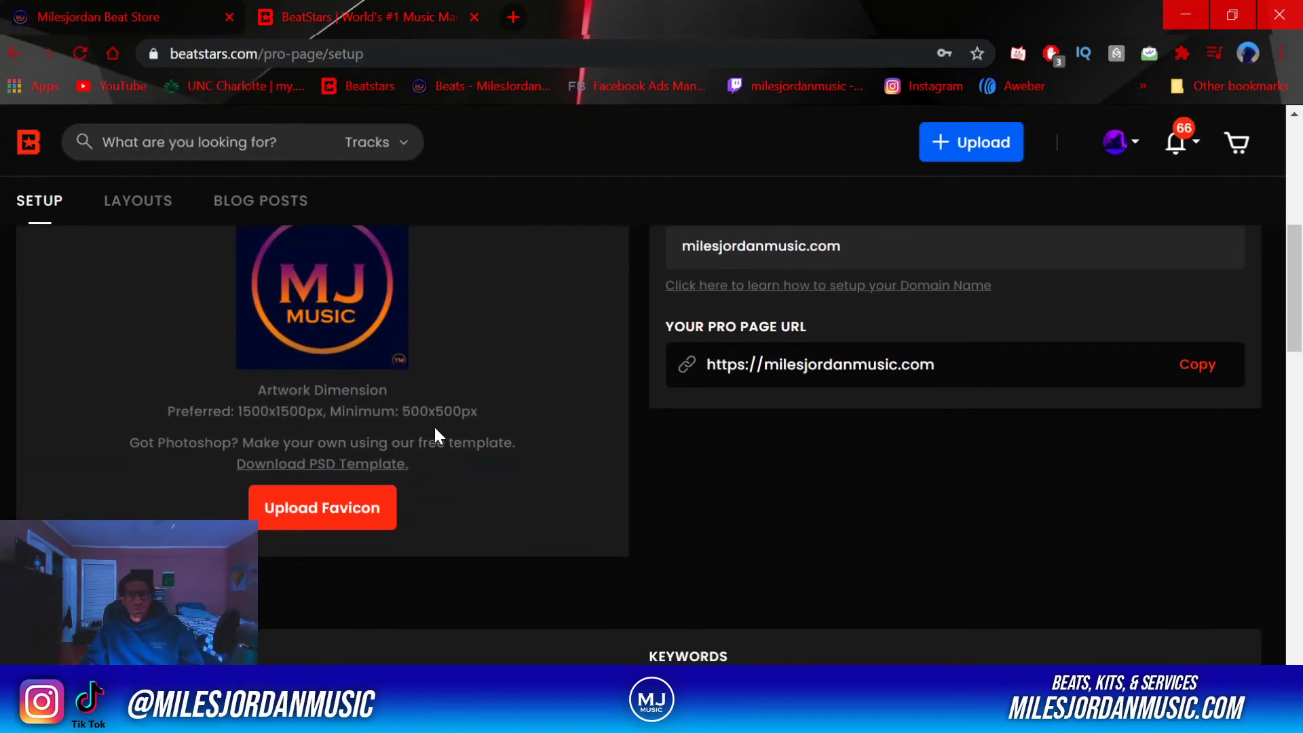
pyautogui.scroll(-5, 715, 427)
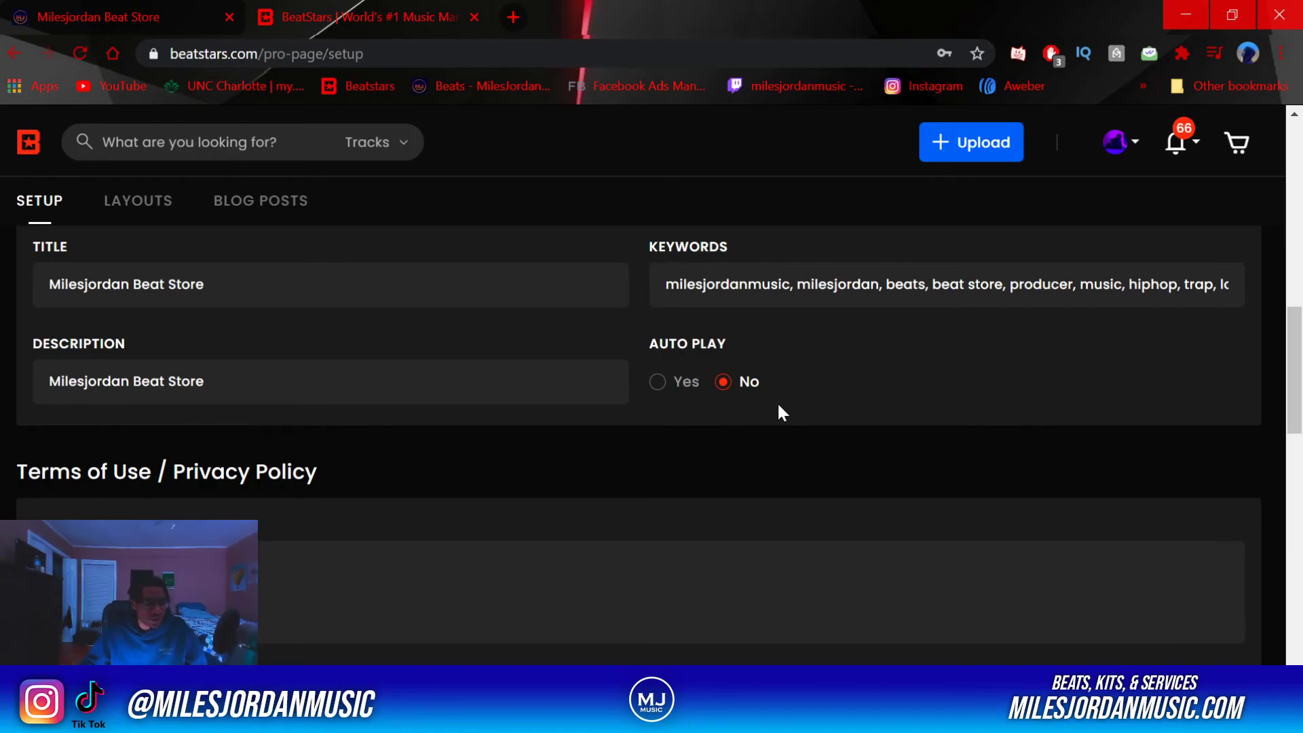
pyautogui.scroll(2, 493, 416)
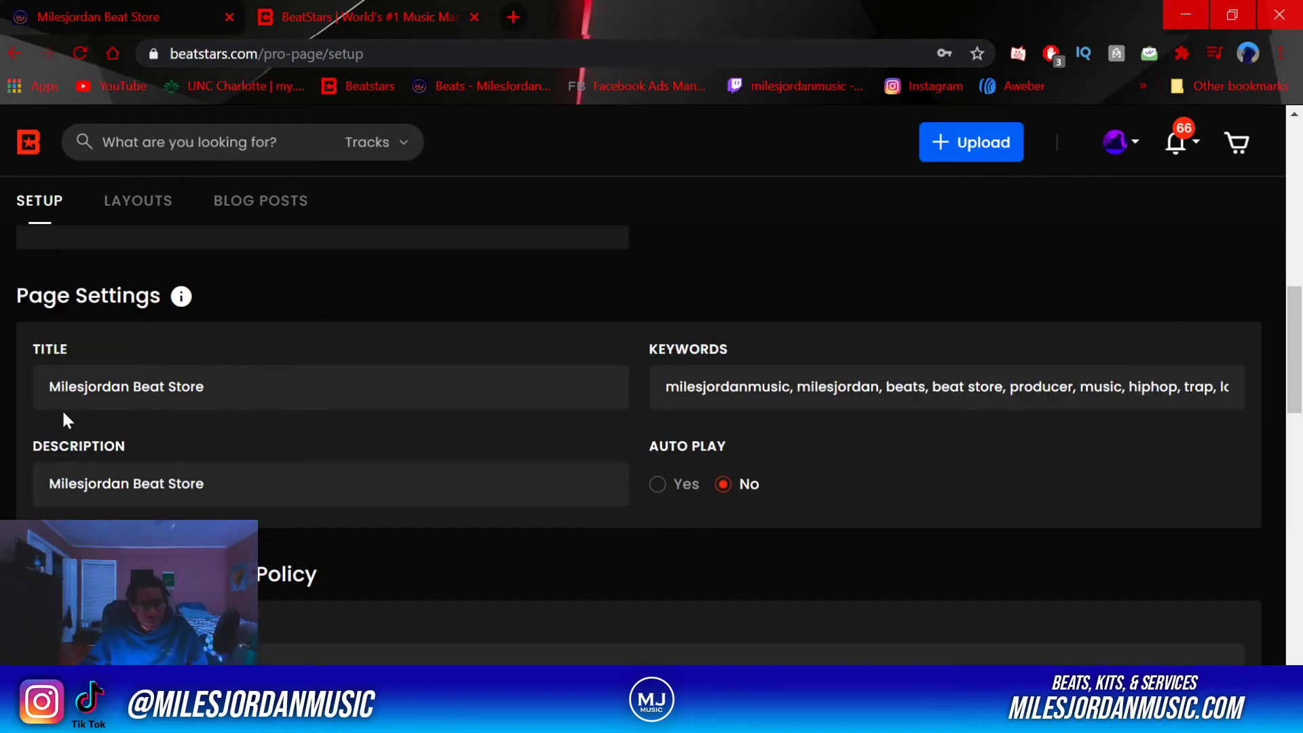
pyautogui.scroll(-8, 361, 407)
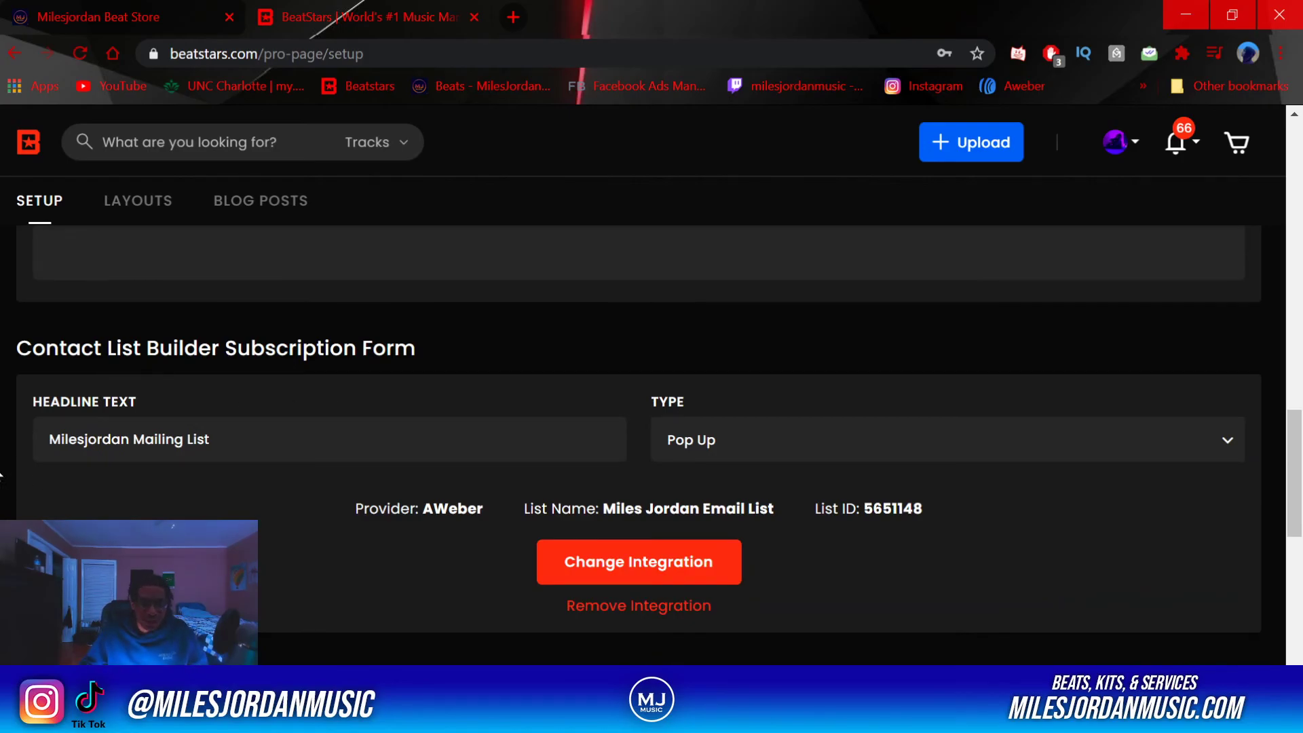
pyautogui.moveTo(35, 440); pyautogui.dragTo(210, 439)
# Deselect the mailing list headline and view the live milesjordanmusic store tab
pyautogui.click(291, 507)
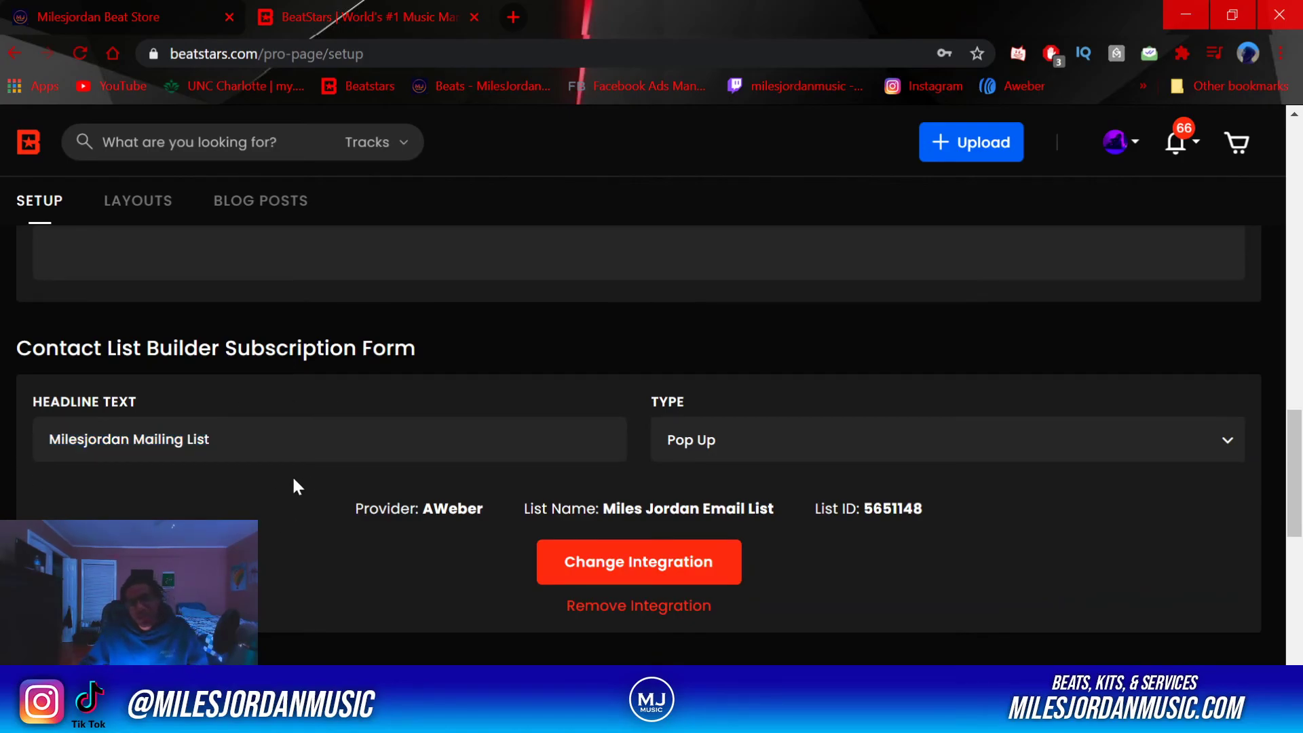
pyautogui.click(51, 15)
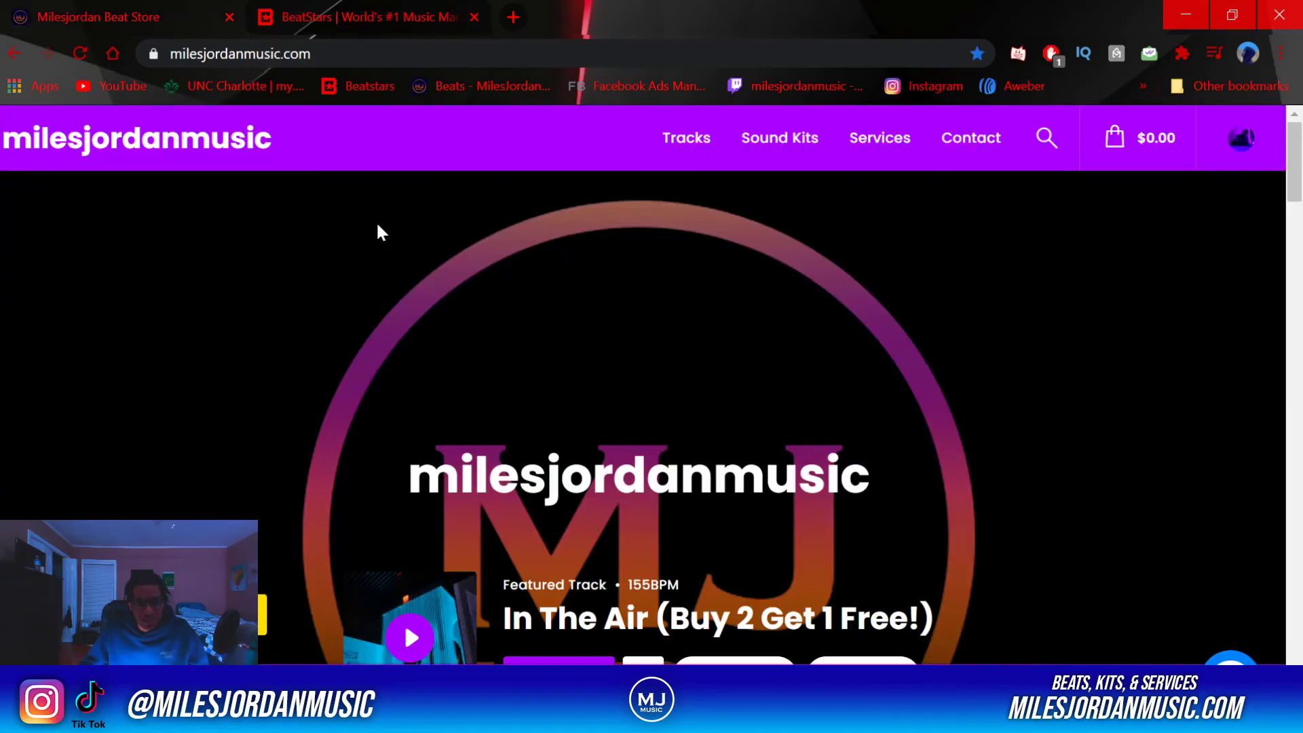
pyautogui.click(335, 14)
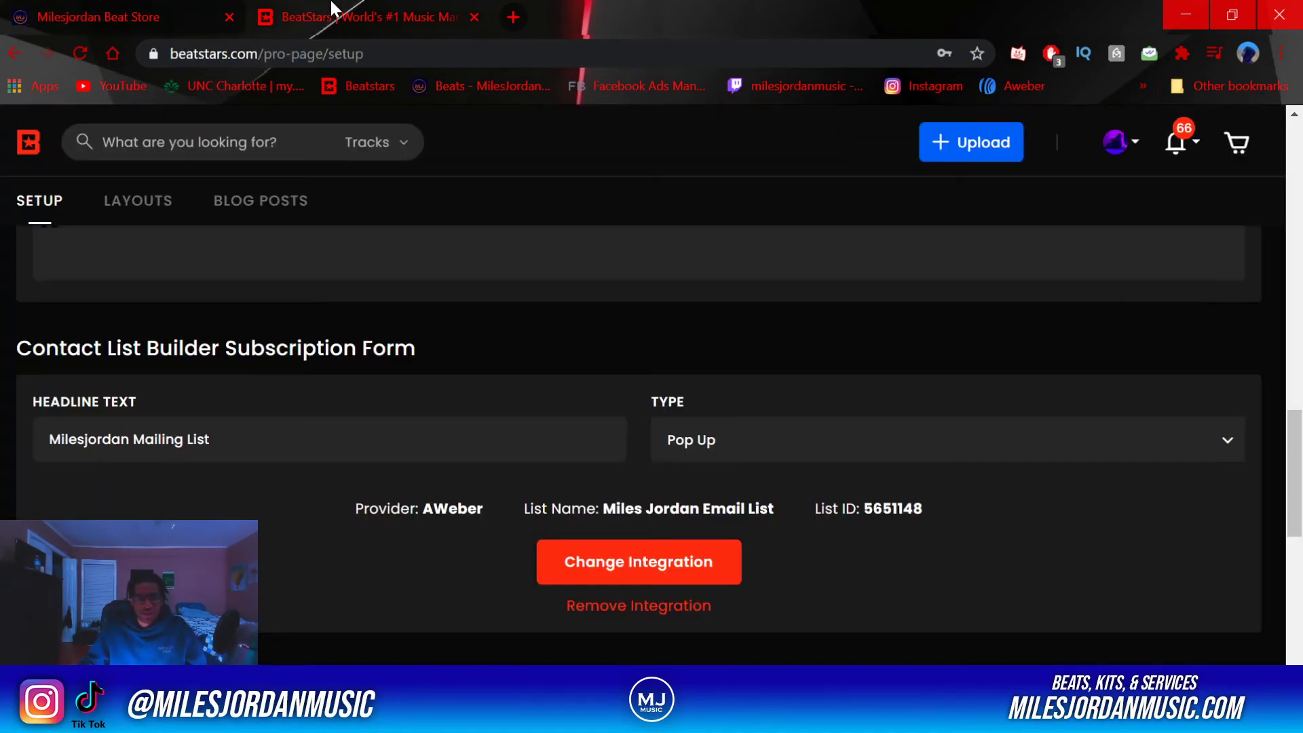
pyautogui.click(187, 12)
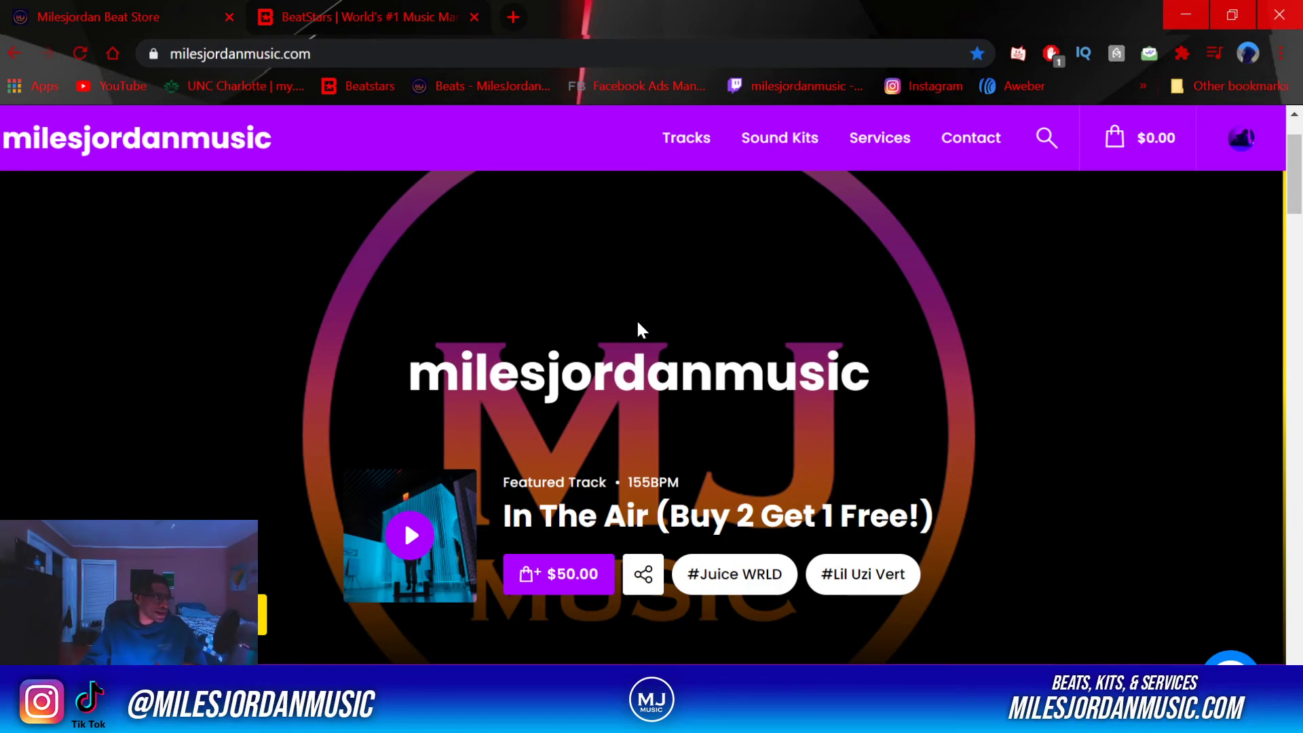
# Scroll through the Pro Page setup, then return to the live store homepage with Ctrl+Tab
pyautogui.click(402, 8)
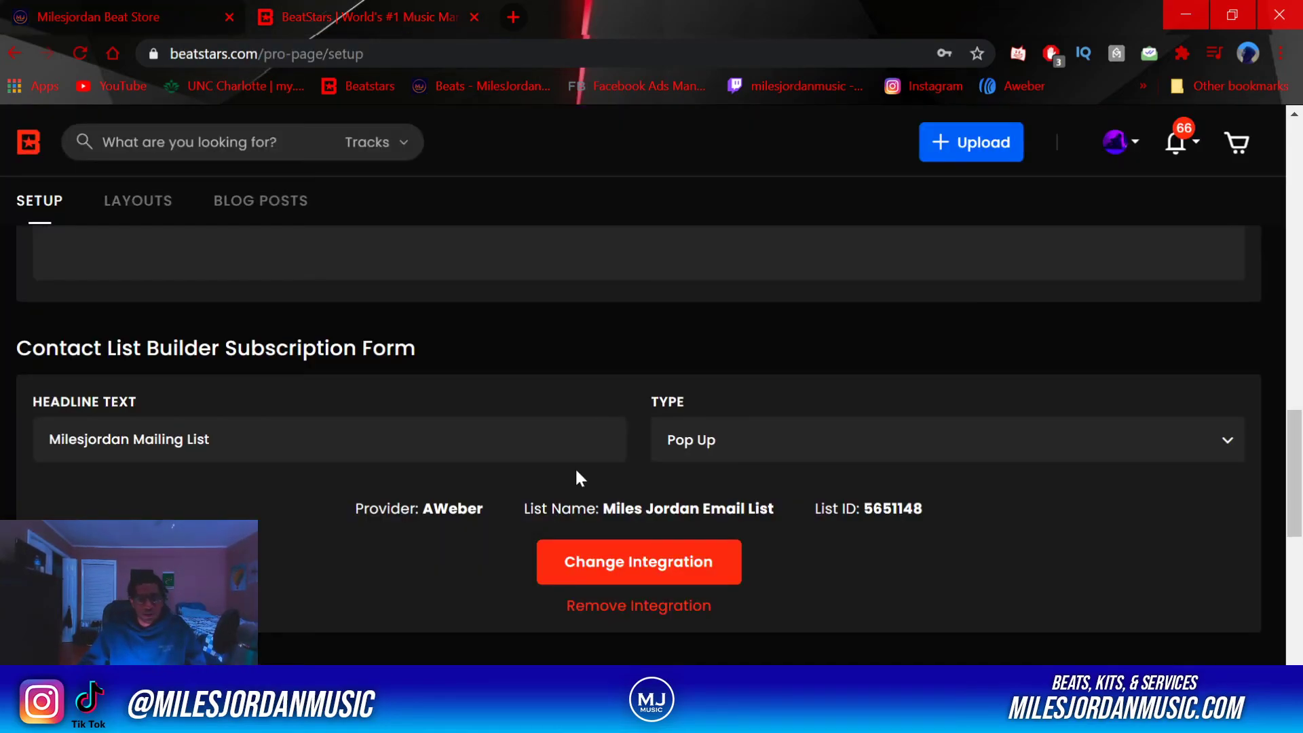
pyautogui.scroll(-1, 629, 434)
pyautogui.scroll(-1, 630, 444)
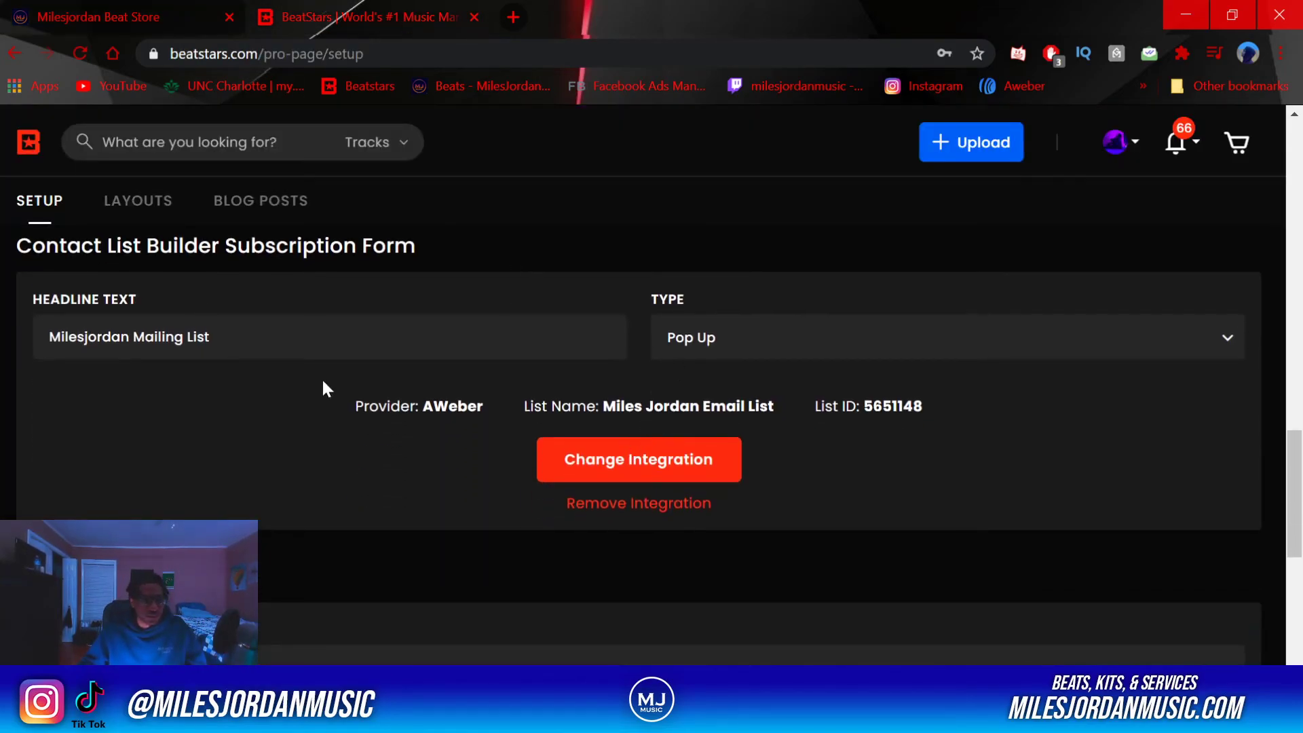
pyautogui.hotkey('ctrl', 'Tab')
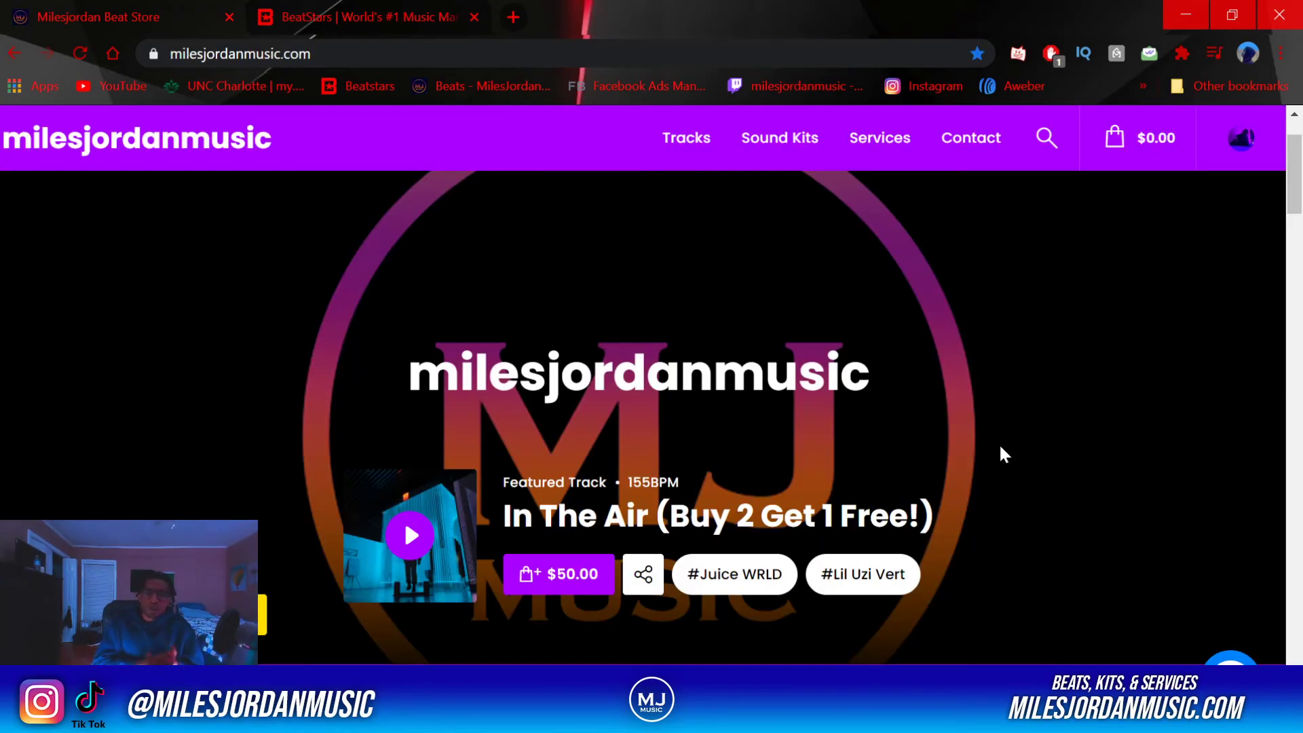
# Browse the live store page, then open the Main Background's Homepage Background customization
pyautogui.scroll(2, 999, 443)
pyautogui.moveTo(122, 135)
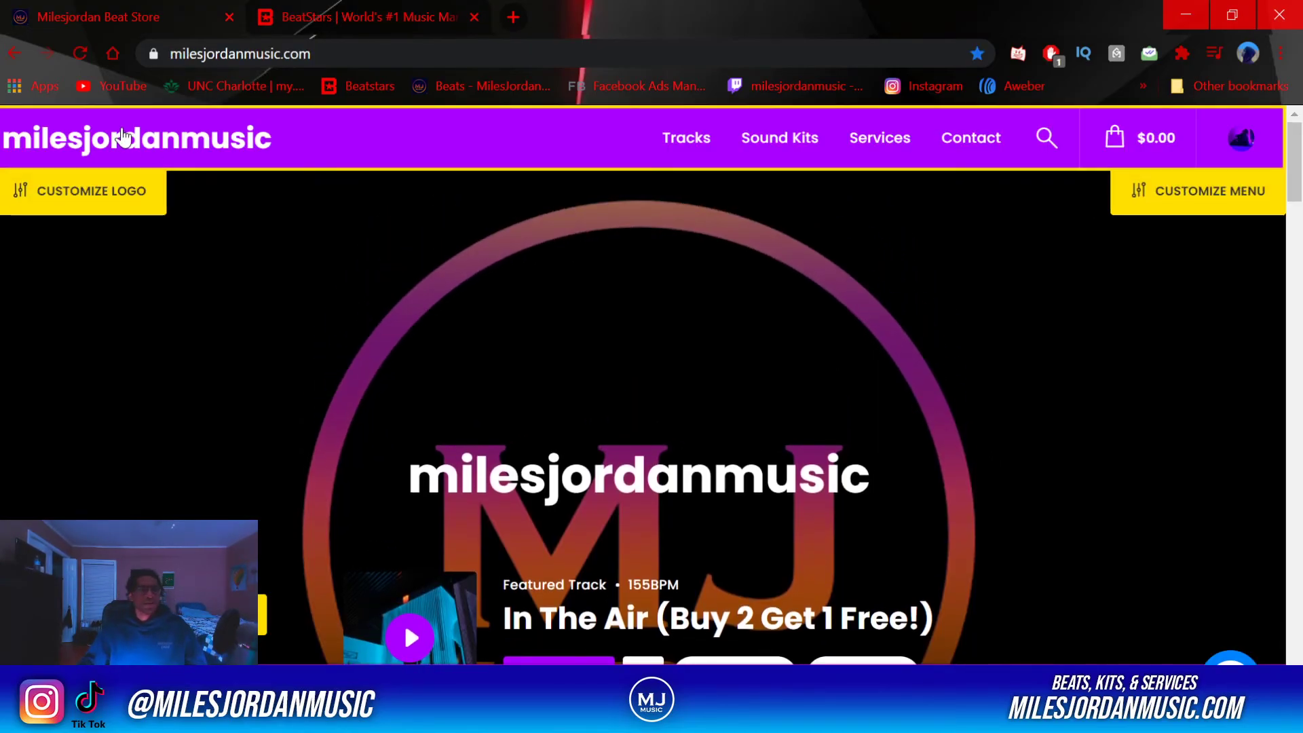
pyautogui.scroll(-20, 384, 362)
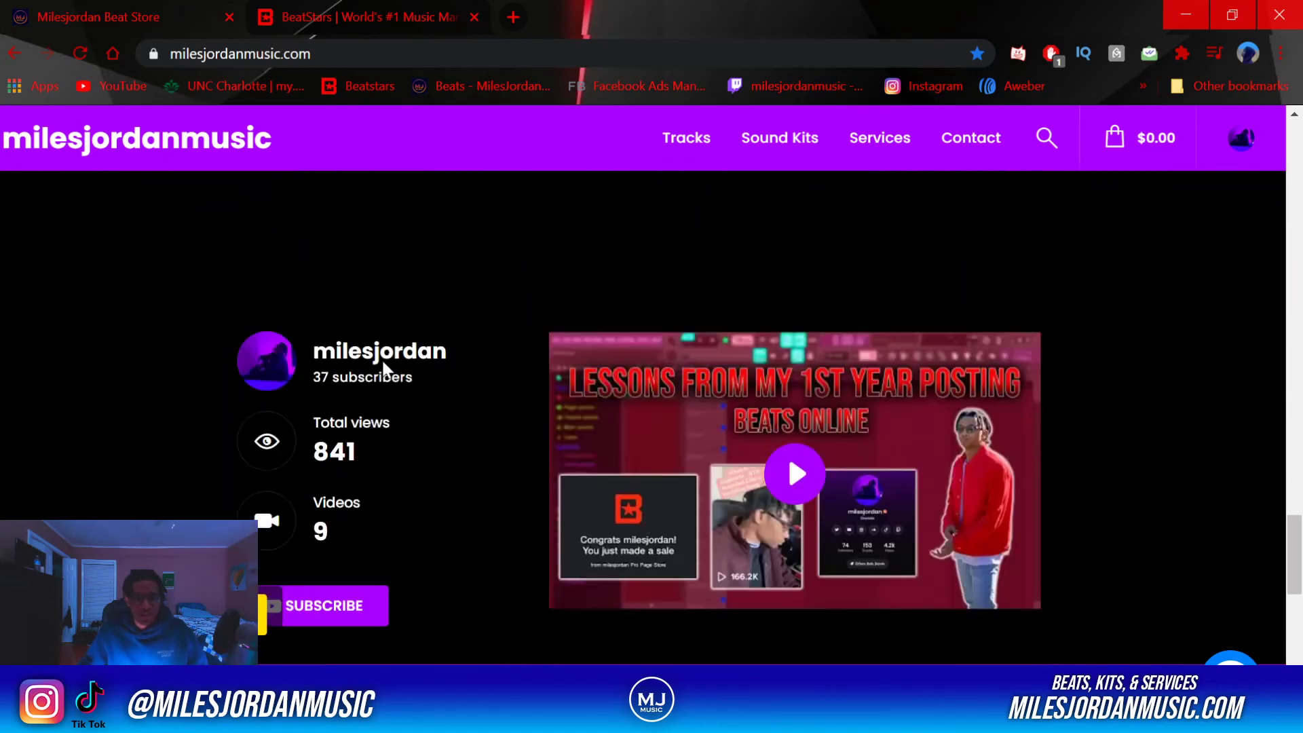
pyautogui.scroll(-5, 380, 366)
pyautogui.scroll(20, 837, 326)
pyautogui.scroll(-20, 526, 340)
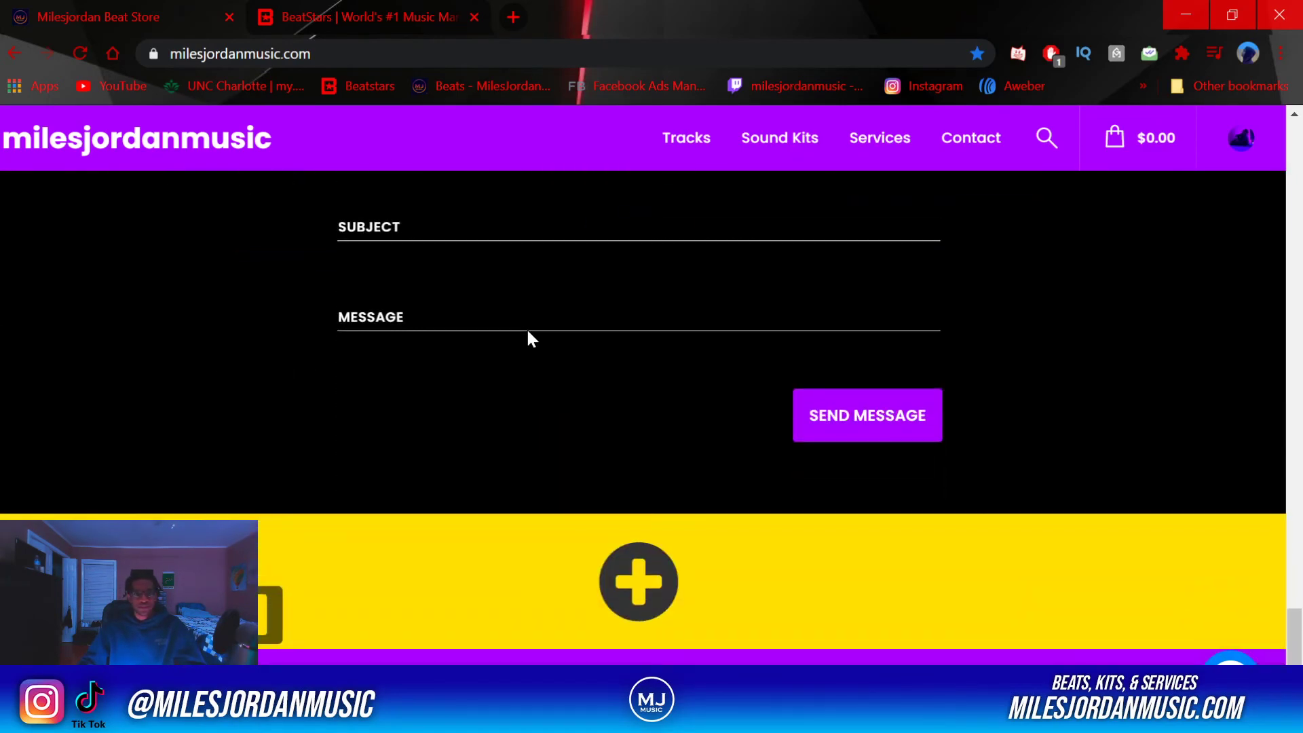
pyautogui.scroll(12, 527, 333)
pyautogui.scroll(-4, 532, 372)
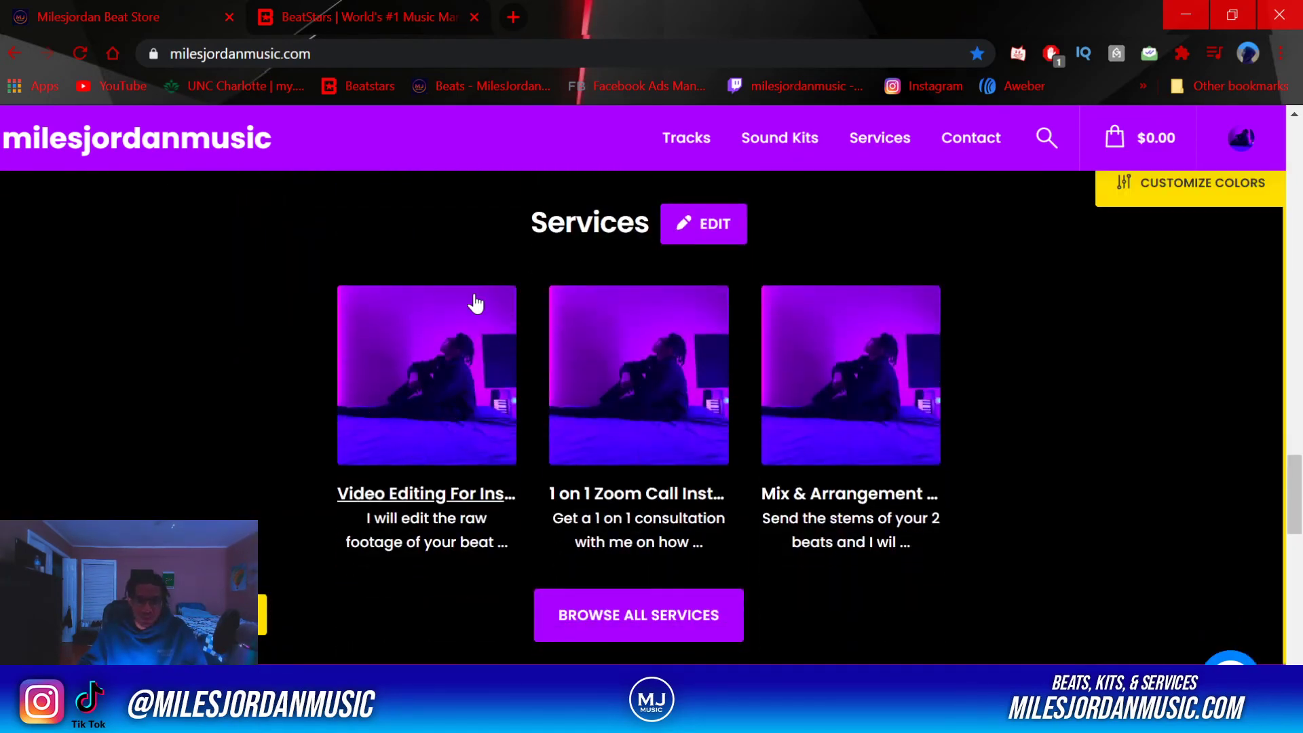
pyautogui.scroll(1, 454, 546)
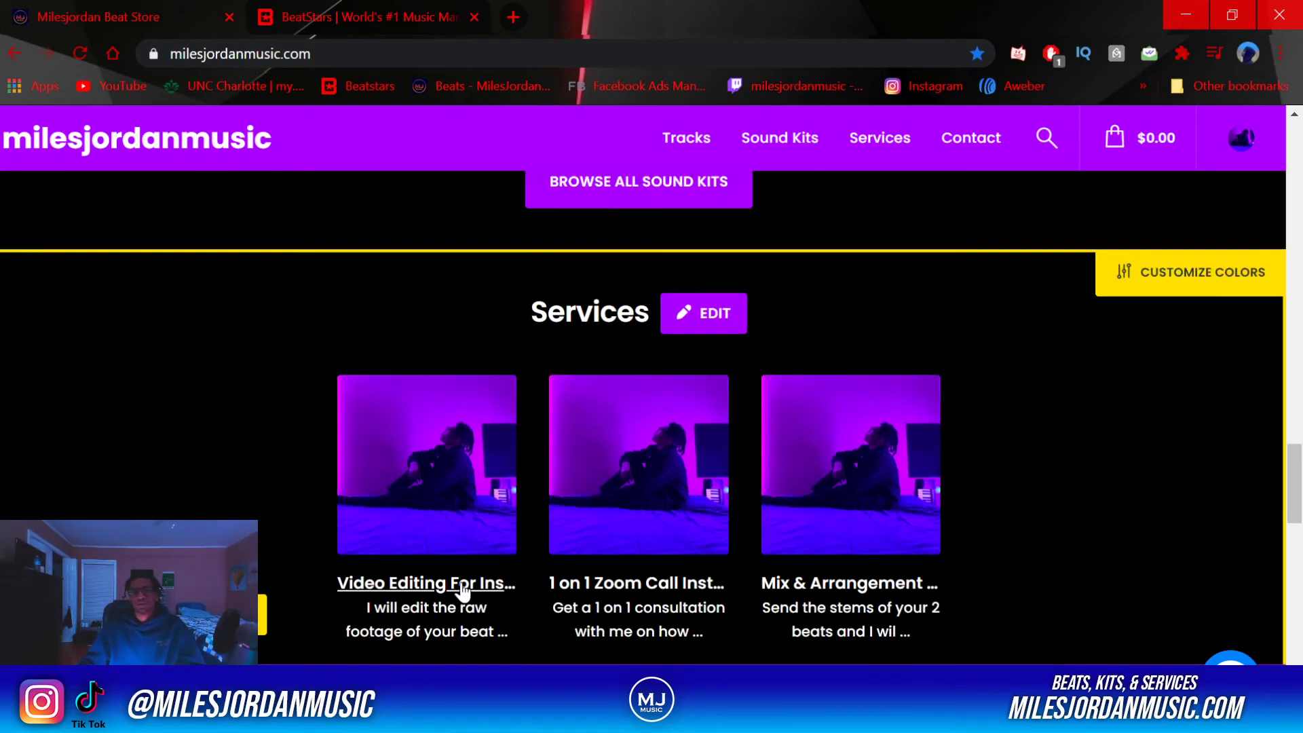
pyautogui.scroll(15, 462, 588)
pyautogui.scroll(-1, 323, 377)
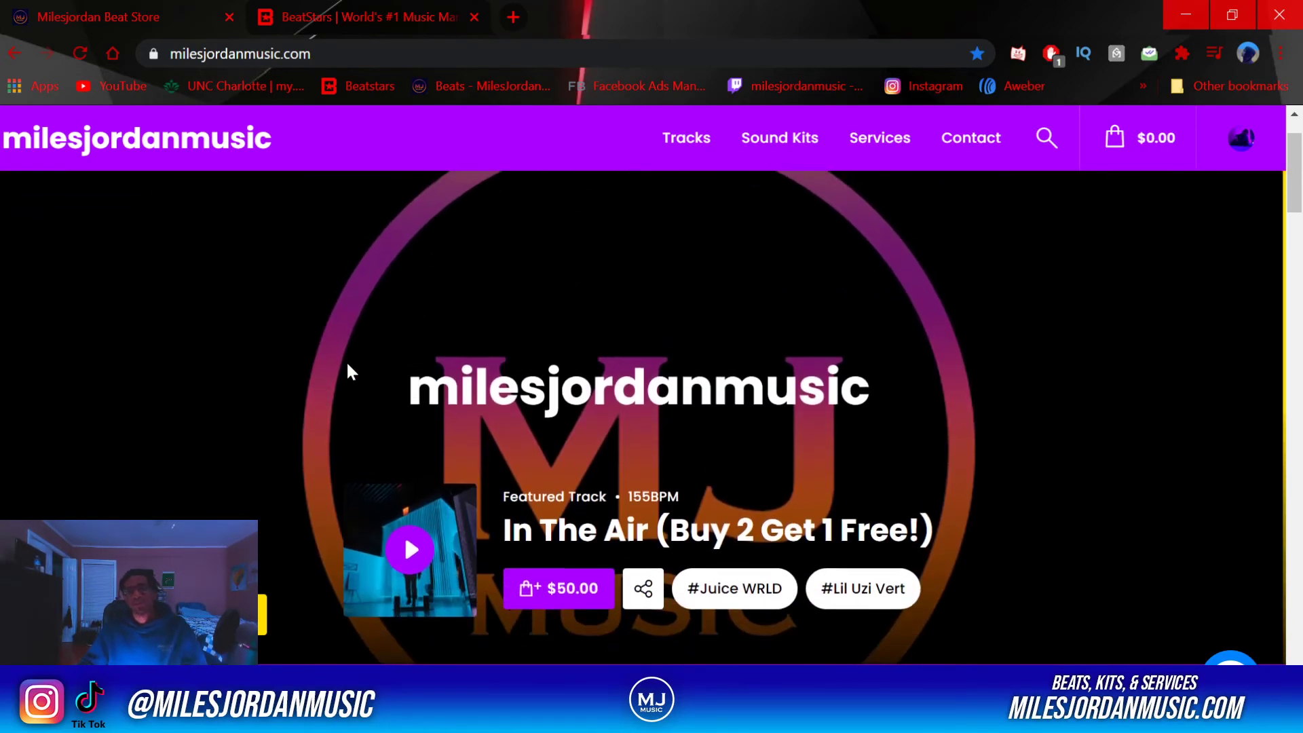
pyautogui.scroll(-1, 347, 370)
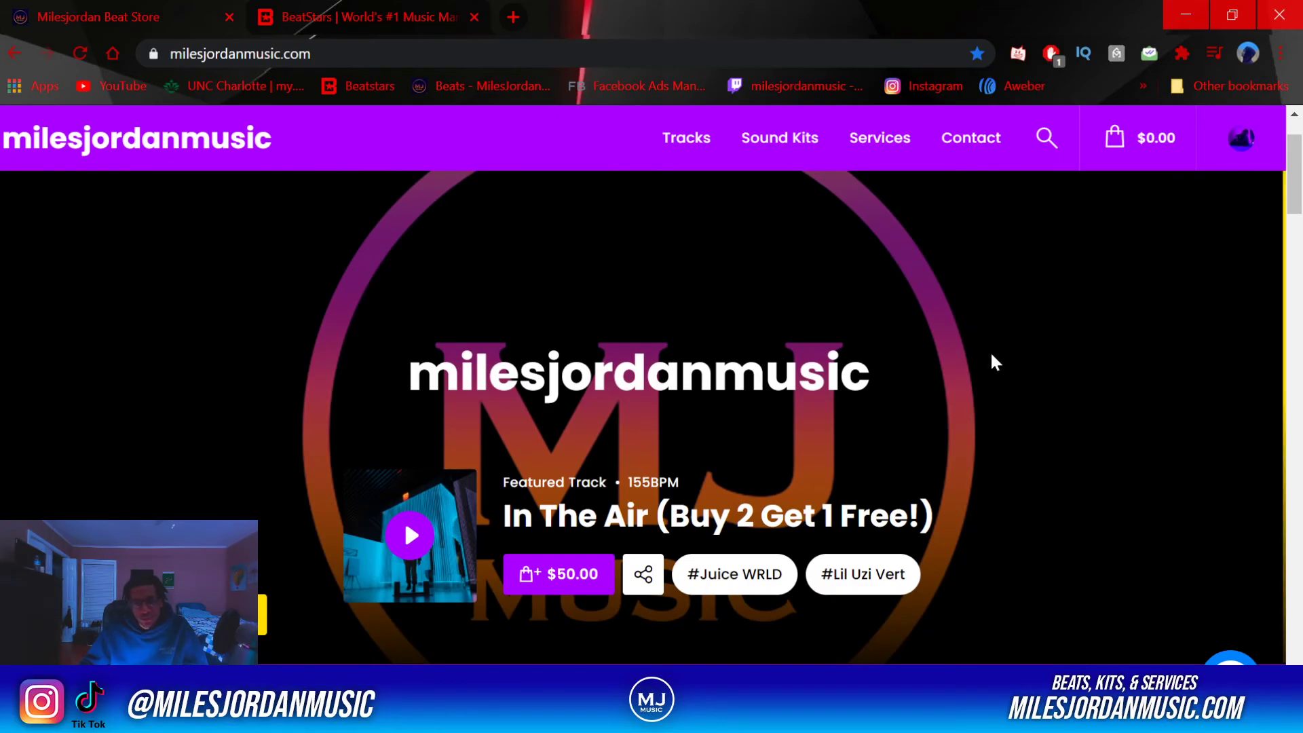
pyautogui.scroll(2, 990, 351)
pyautogui.scroll(-8, 771, 392)
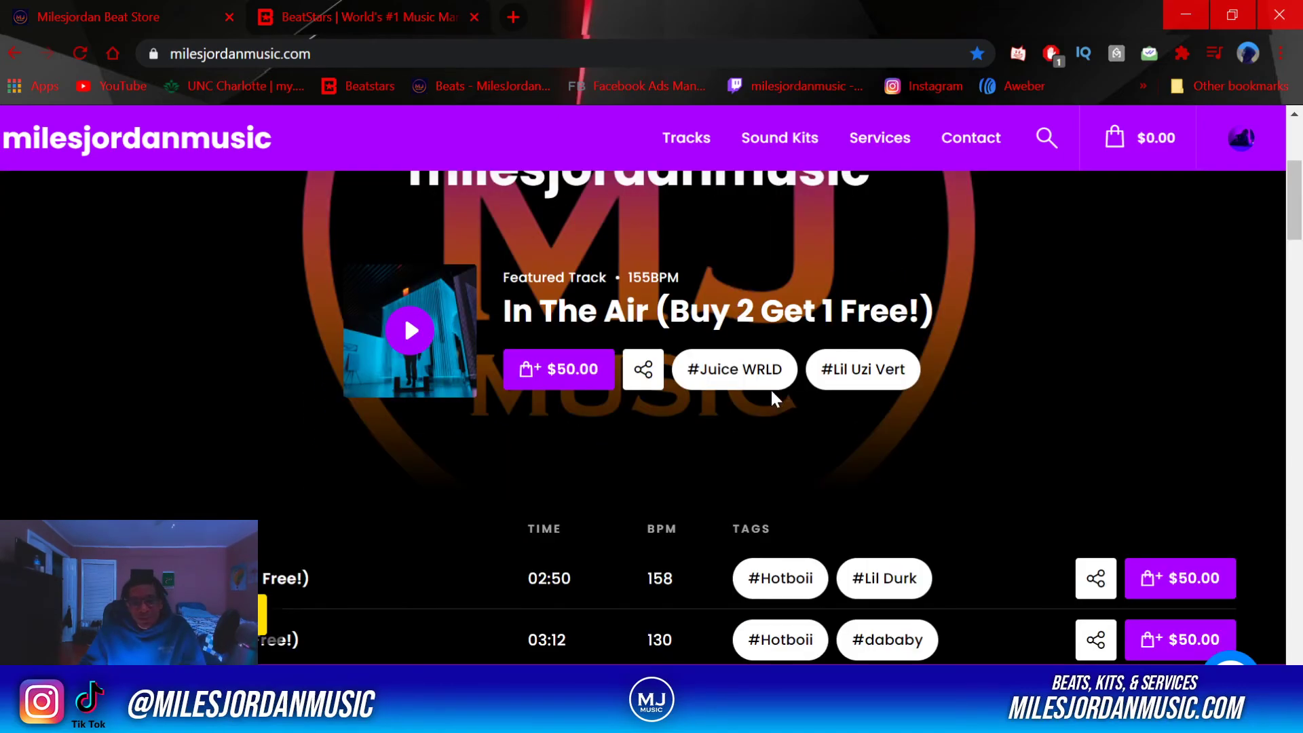
pyautogui.scroll(-3, 441, 387)
pyautogui.scroll(-5, 450, 384)
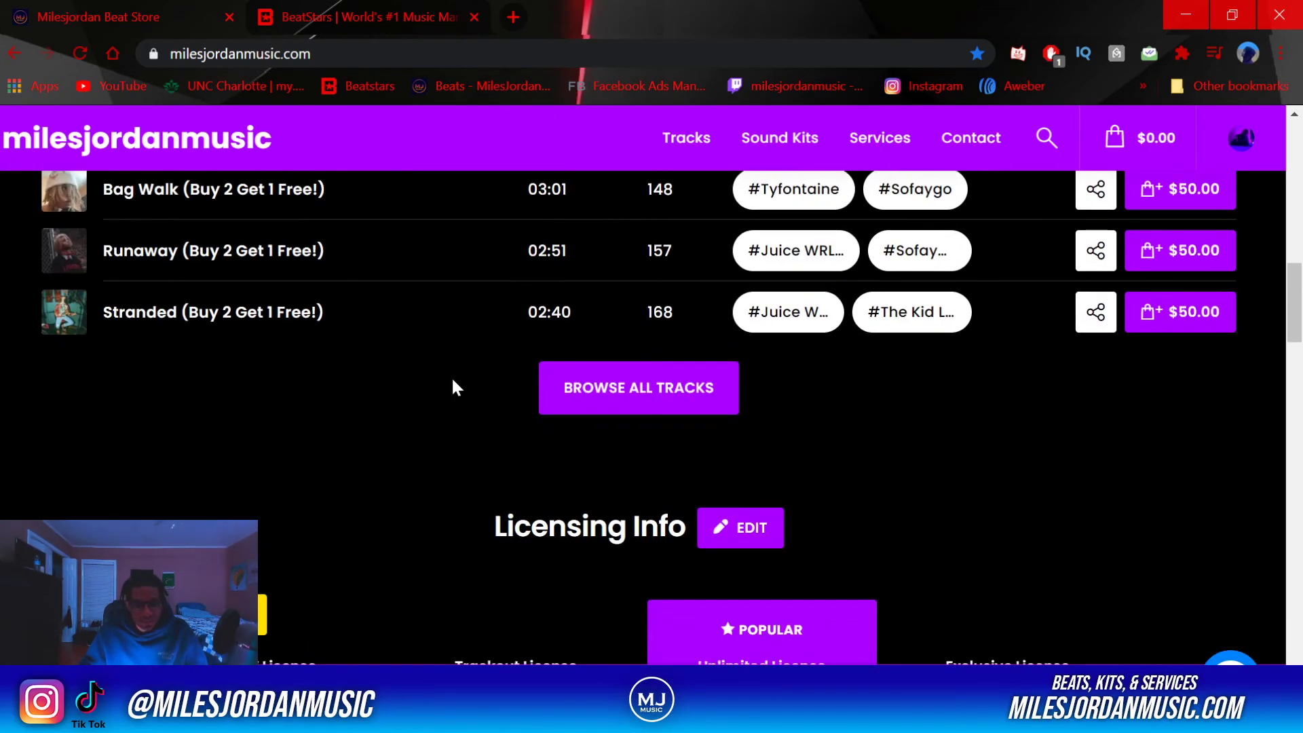
pyautogui.scroll(12, 454, 378)
pyautogui.click(466, 378)
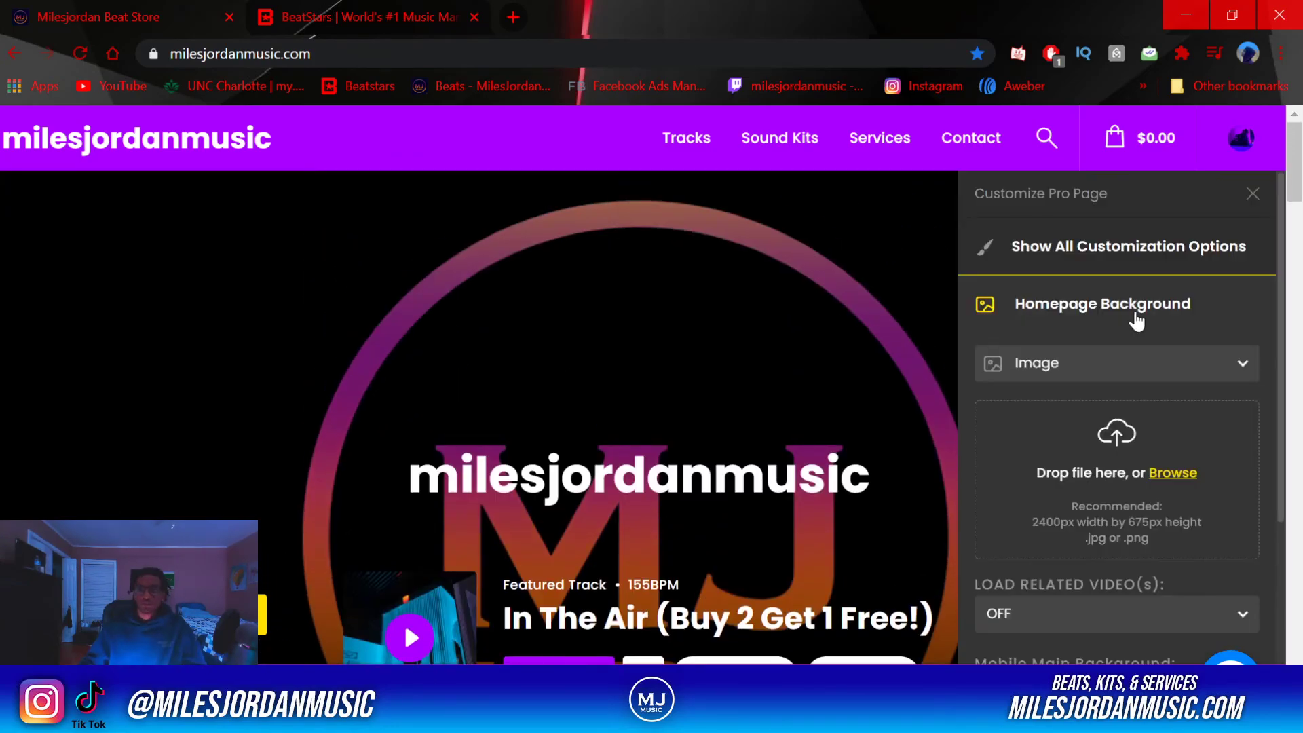
# Expand the full list of Pro Page customization options
pyautogui.click(1054, 245)
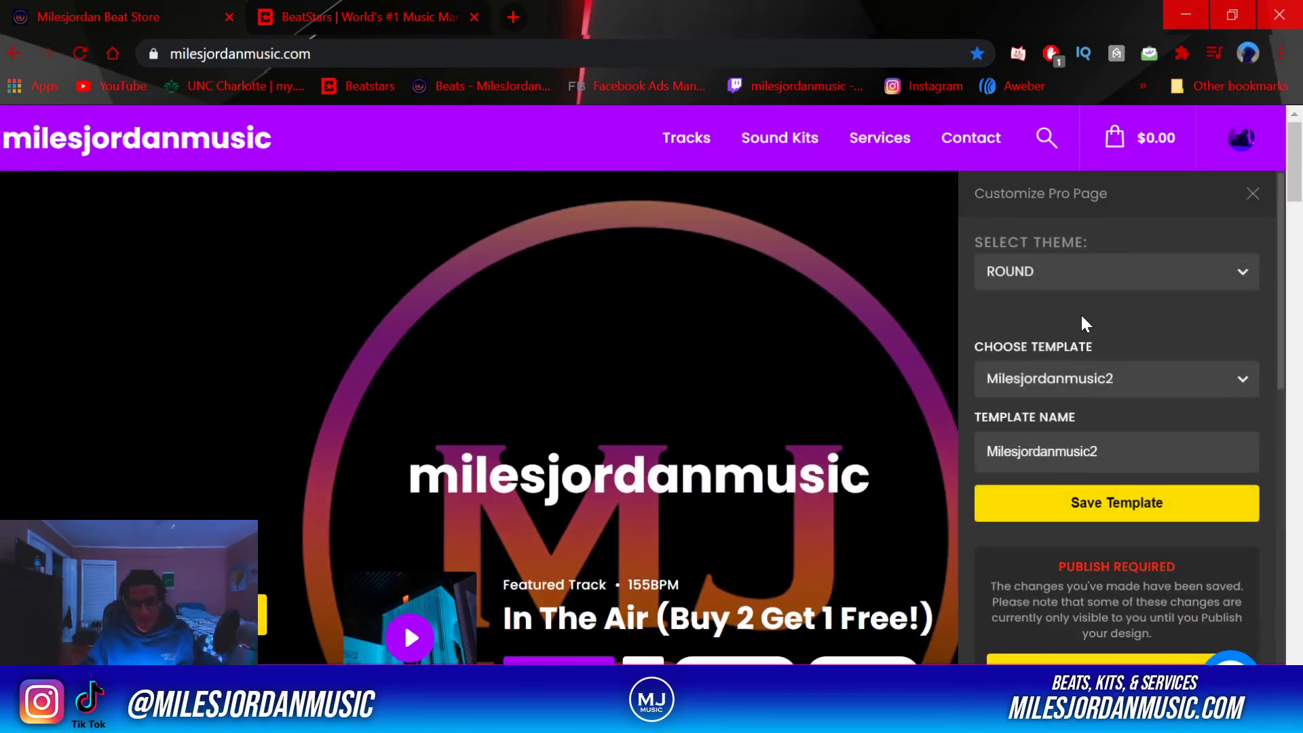
pyautogui.moveTo(242, 283)
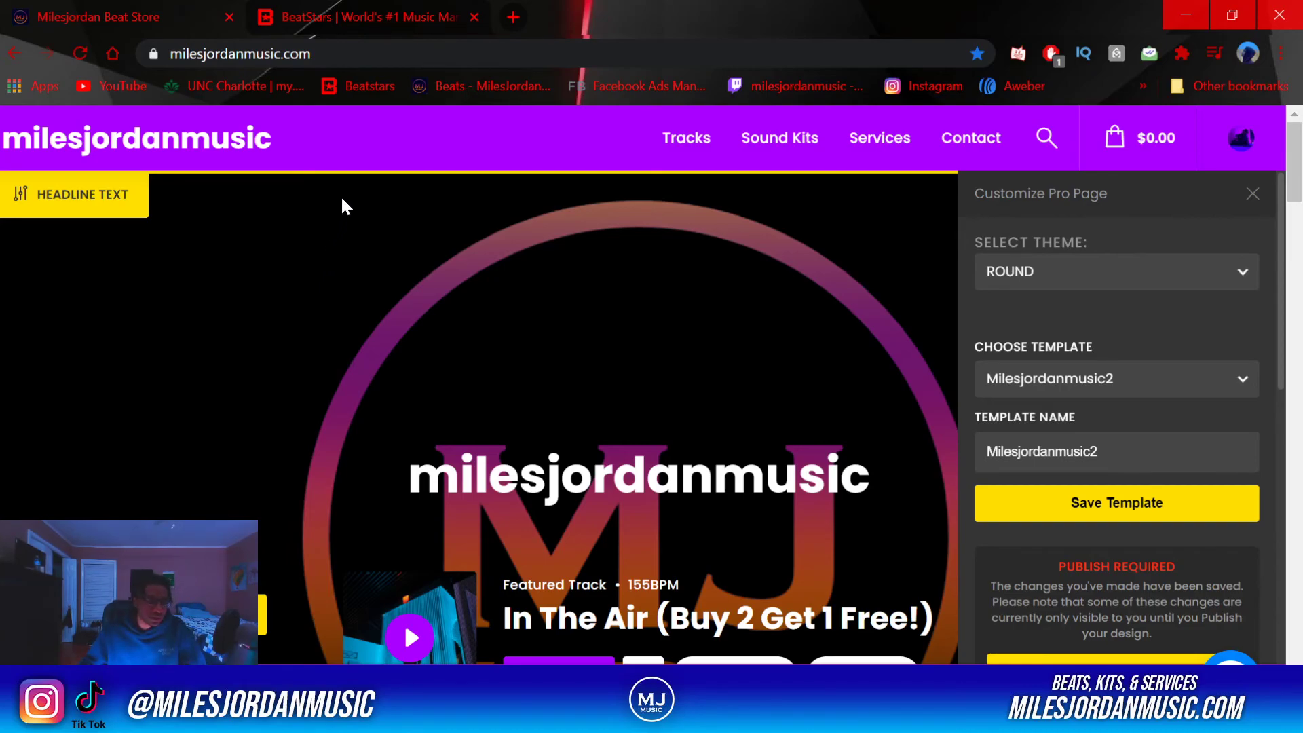
pyautogui.moveTo(260, 149)
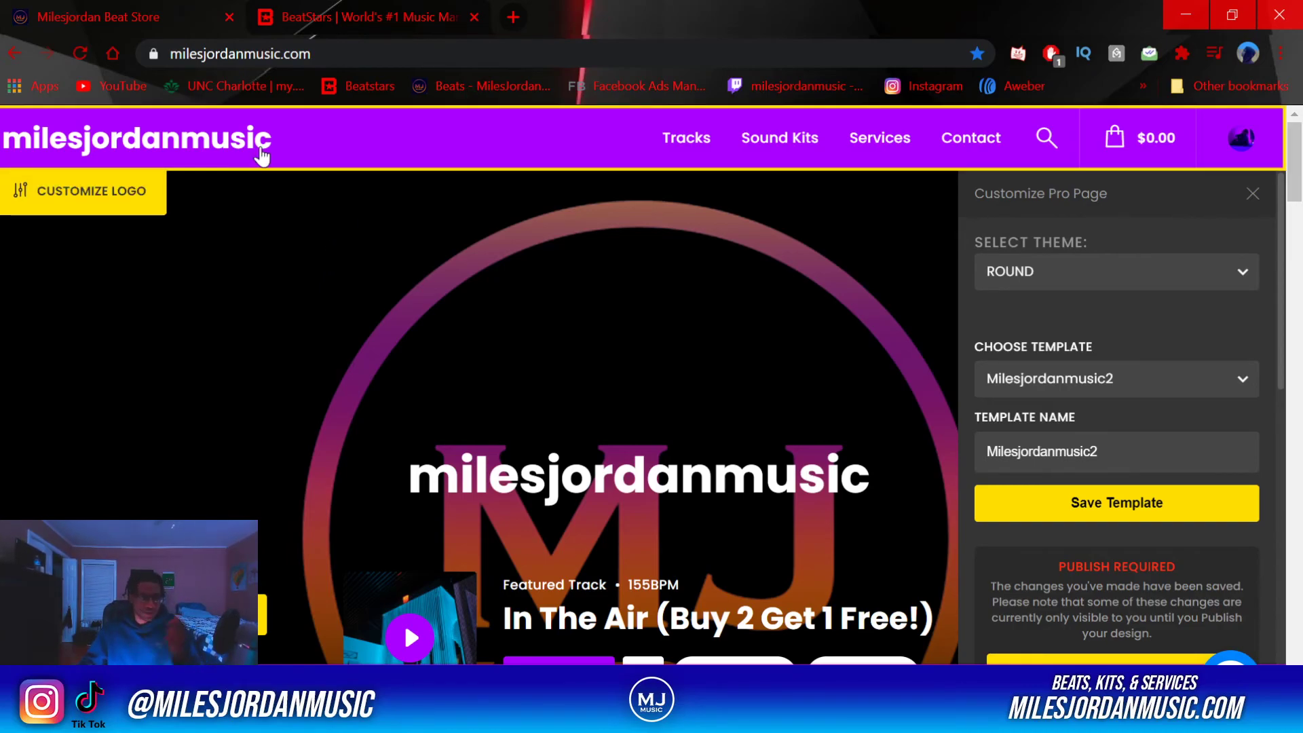
pyautogui.scroll(-5, 1094, 349)
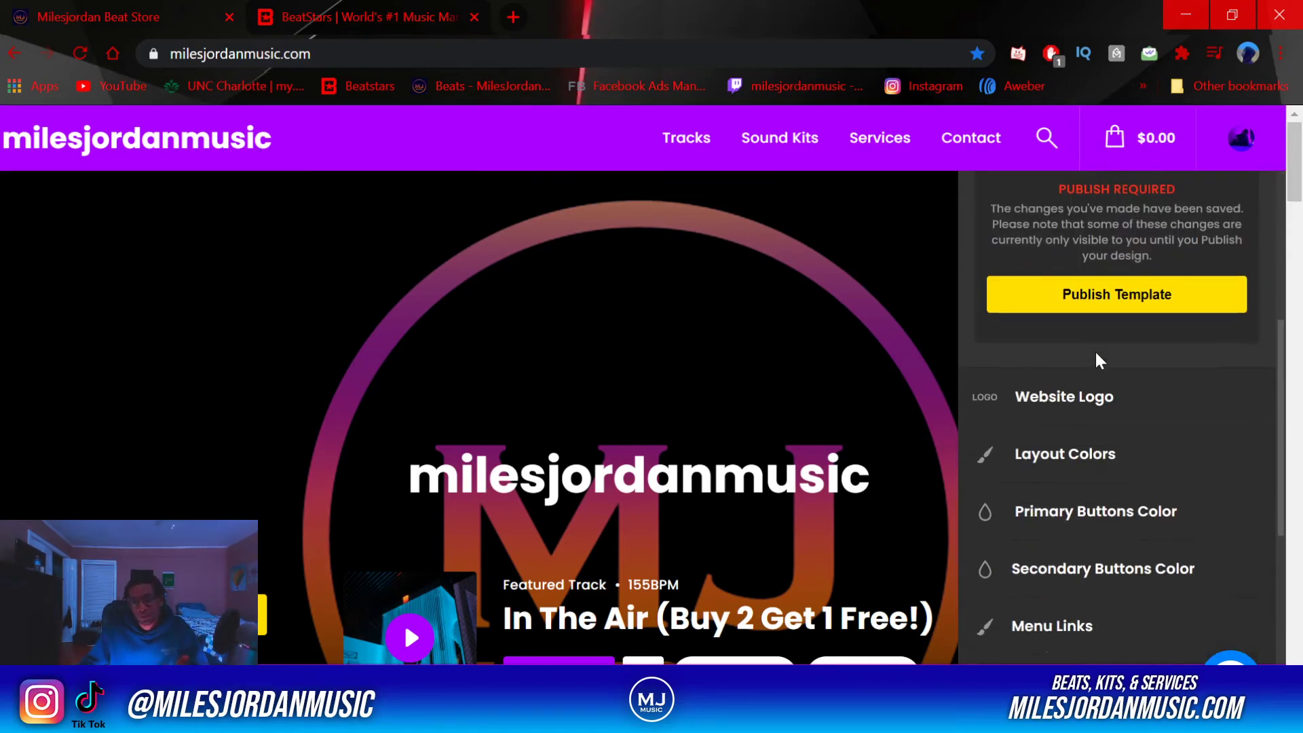
pyautogui.scroll(5, 1094, 353)
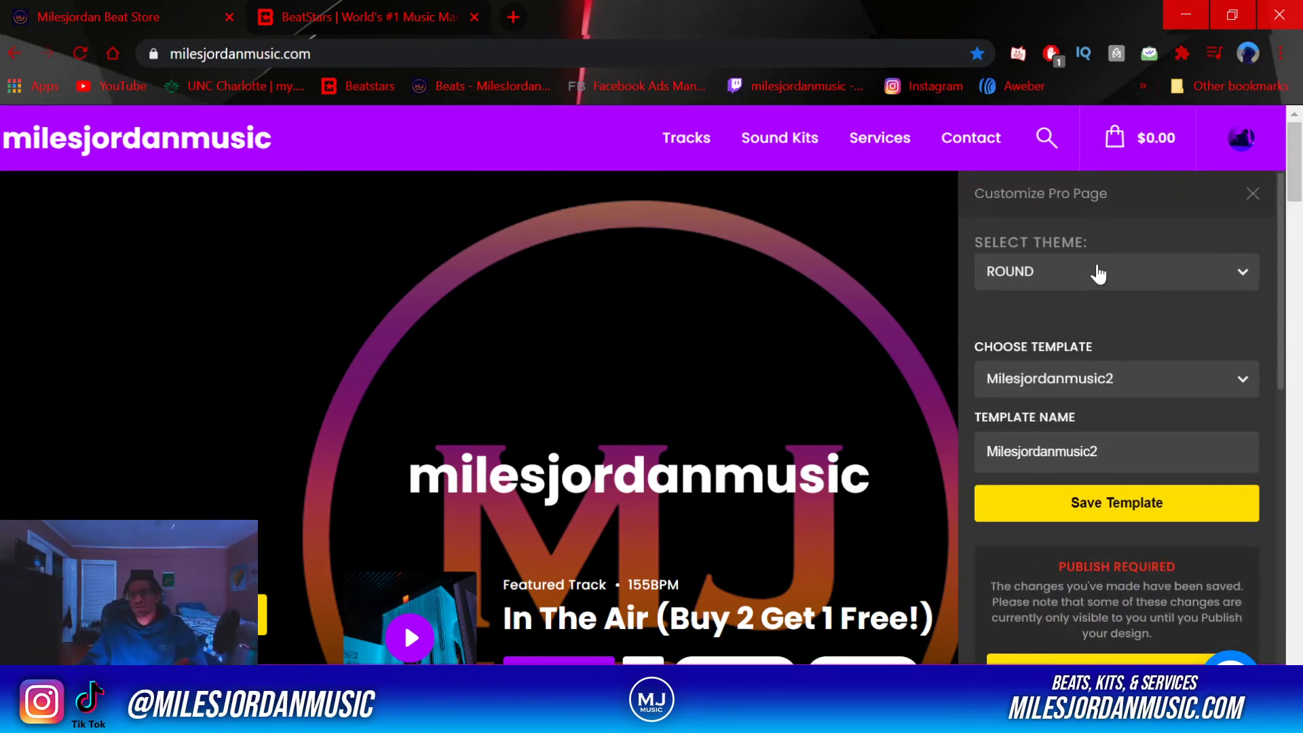
# Choose BLOCK instead of ROUND in the Select Theme dropdown
pyautogui.click(1097, 274)
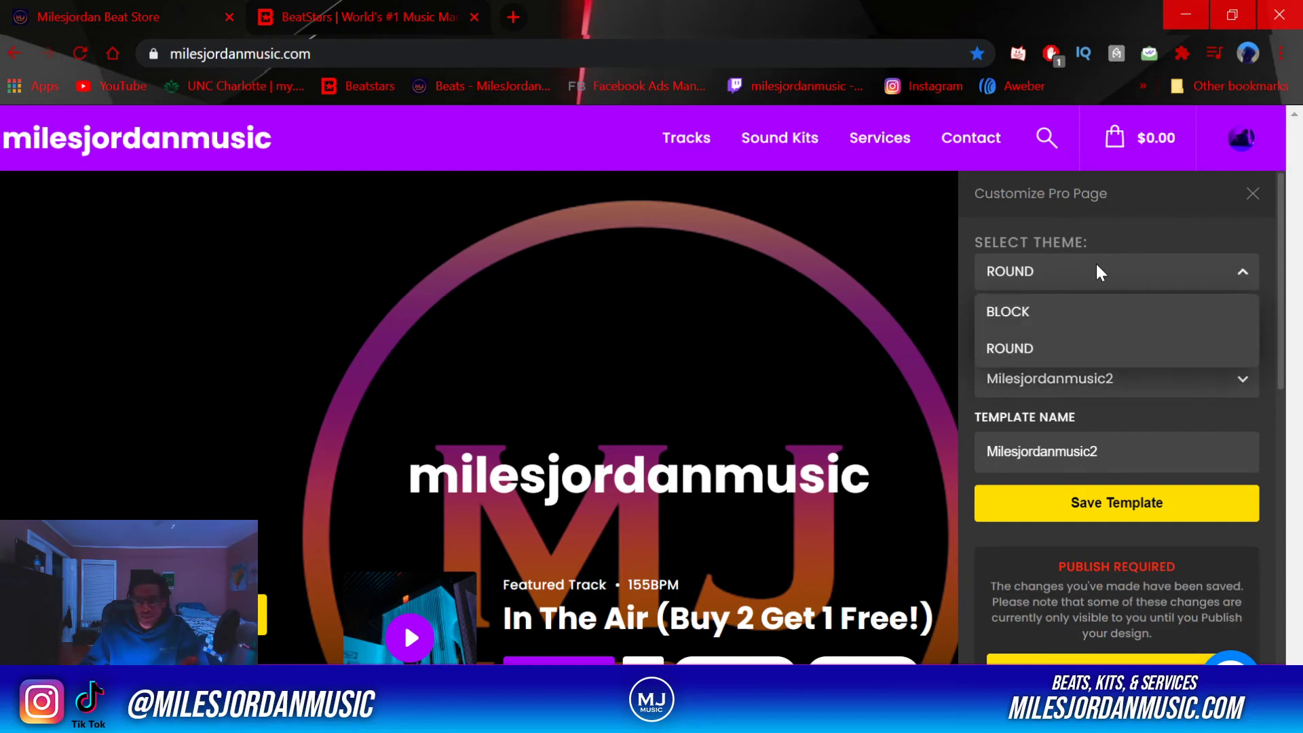
pyautogui.click(1097, 271)
pyautogui.scroll(-6, 742, 407)
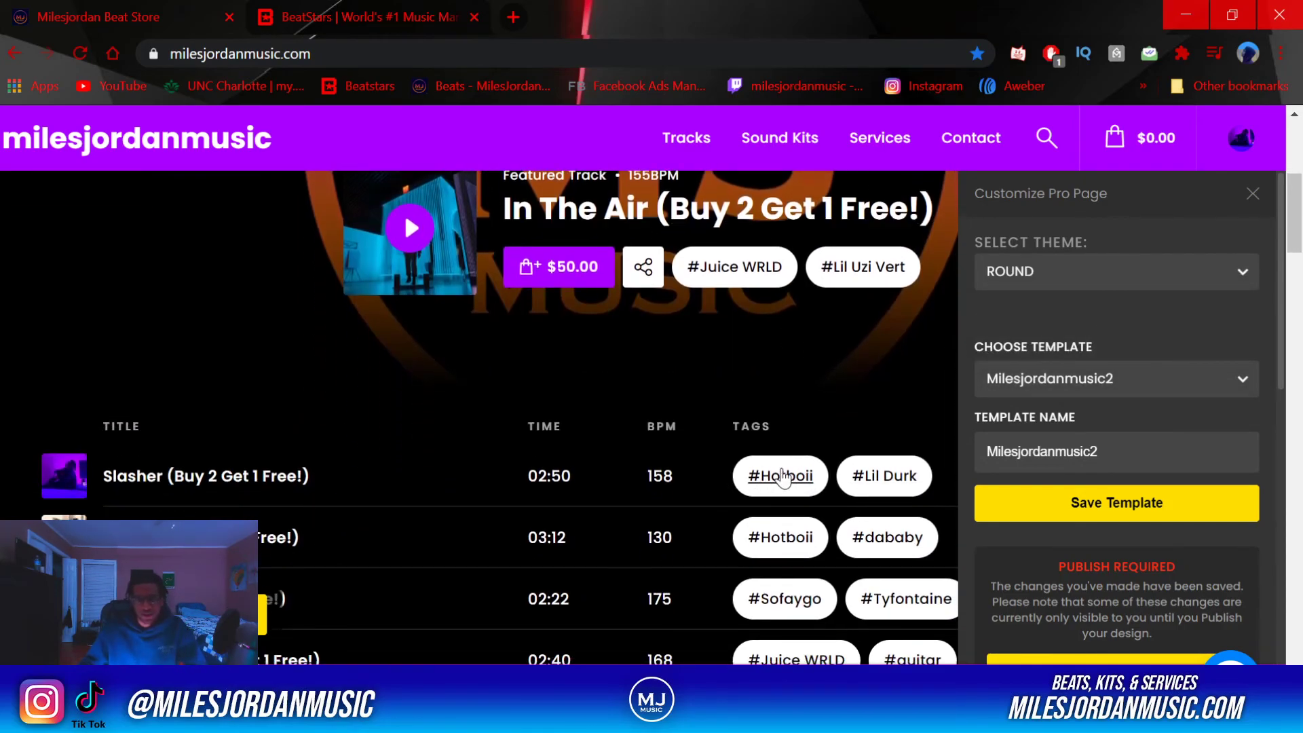
pyautogui.scroll(-1, 557, 430)
pyautogui.scroll(4, 556, 428)
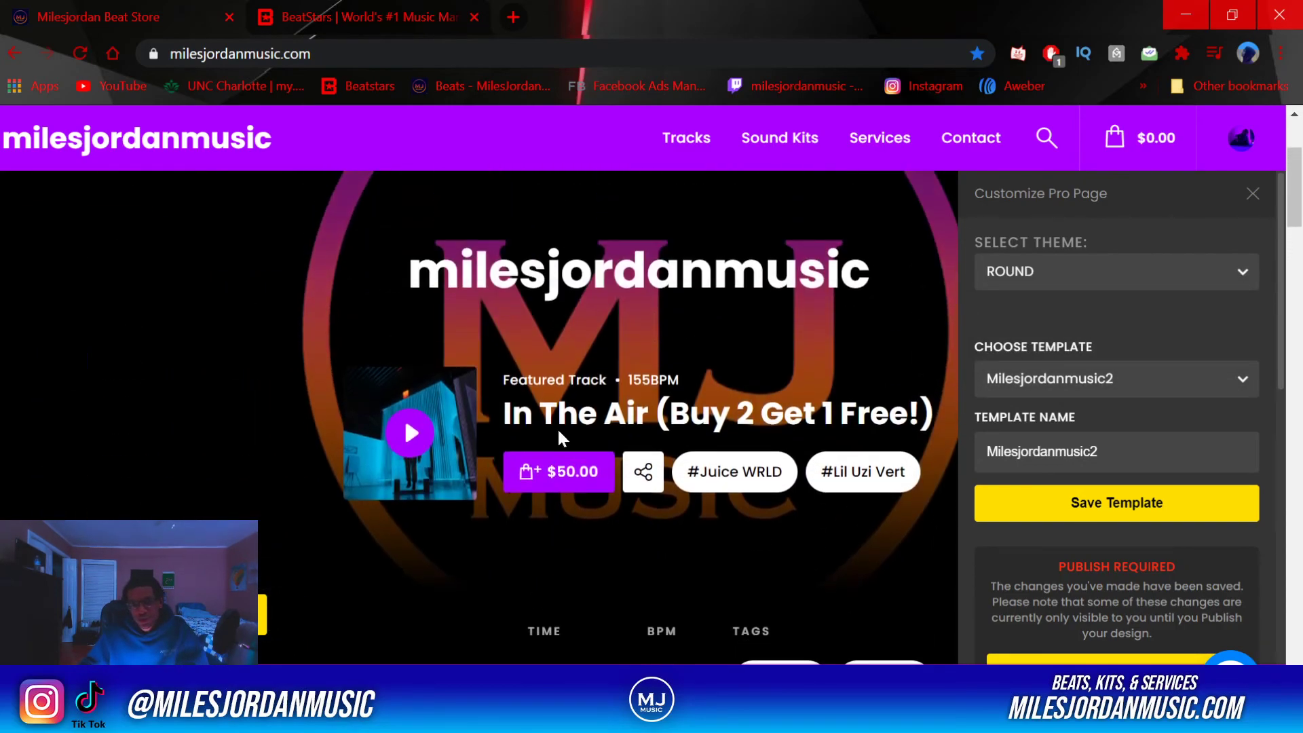
pyautogui.click(1024, 278)
pyautogui.click(1014, 310)
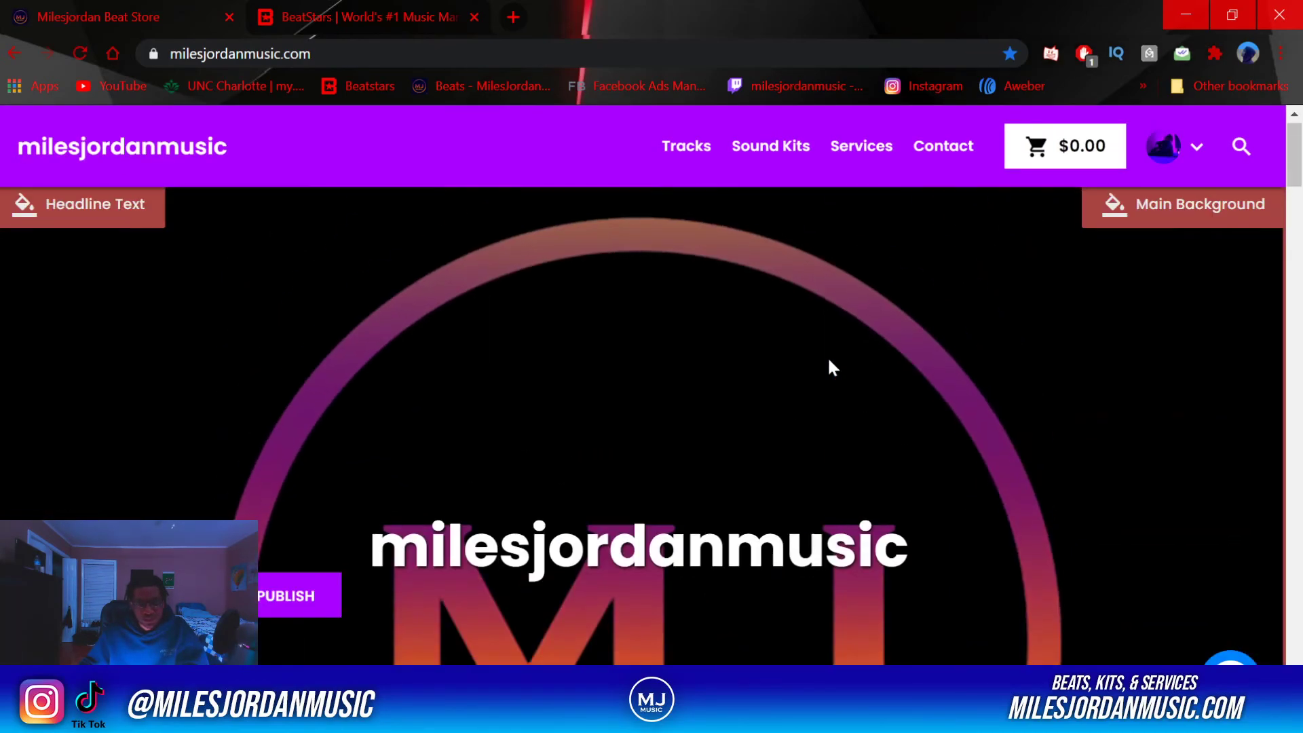
# Scroll the BLOCK-styled preview down through tracks, licensing and sound kits
pyautogui.scroll(-10, 828, 355)
pyautogui.scroll(-3, 741, 457)
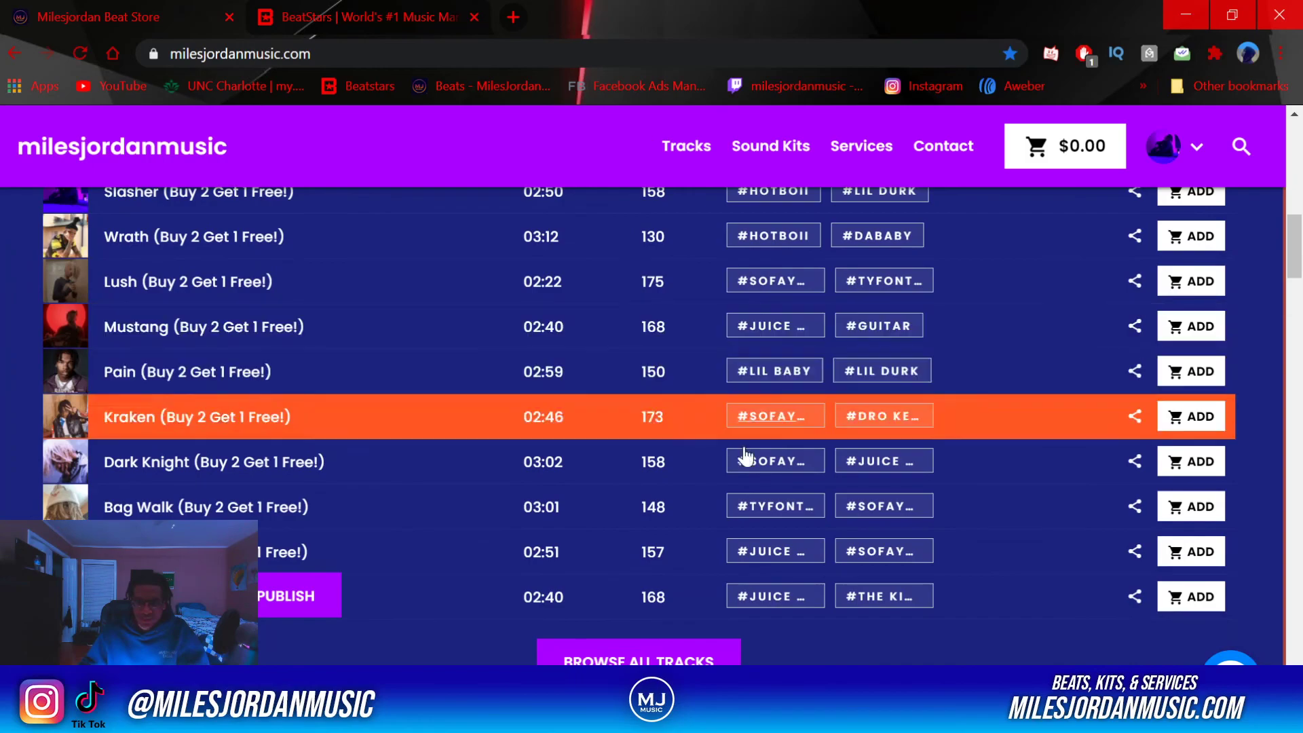
pyautogui.scroll(-10, 805, 401)
pyautogui.scroll(15, 651, 407)
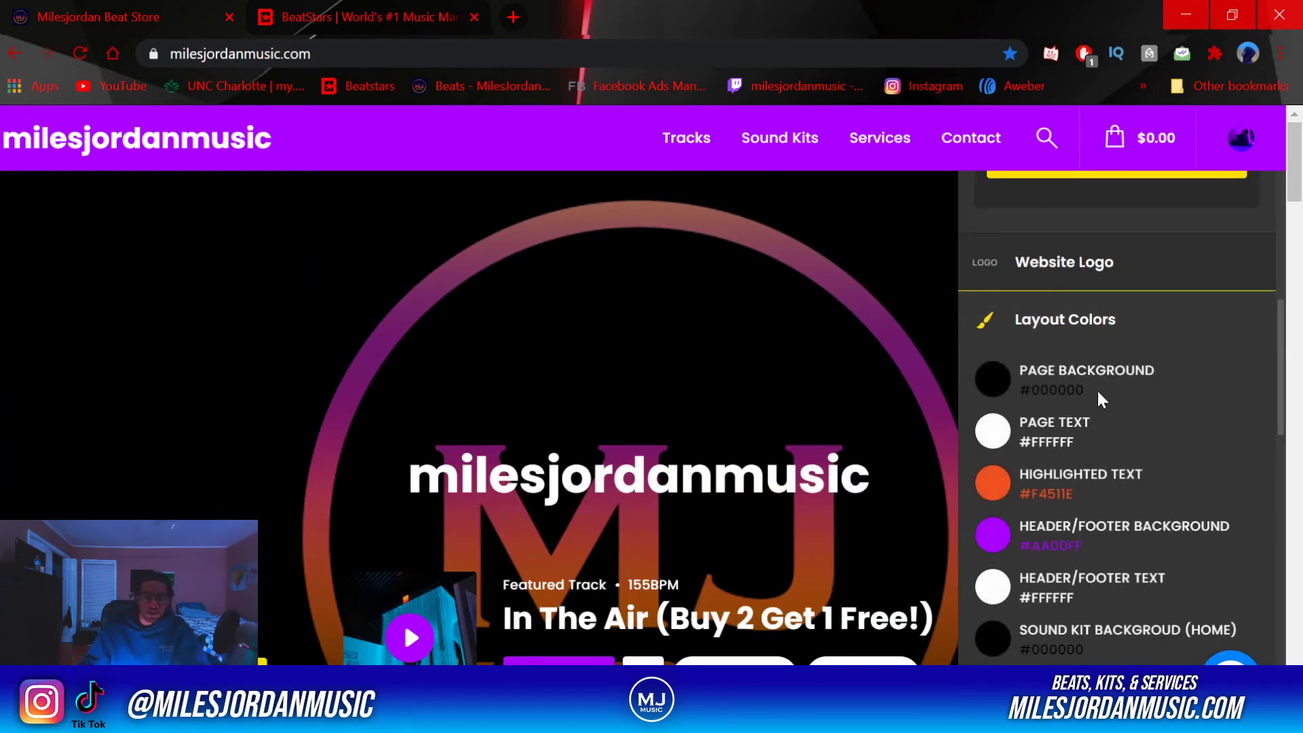
pyautogui.scroll(-2, 1097, 388)
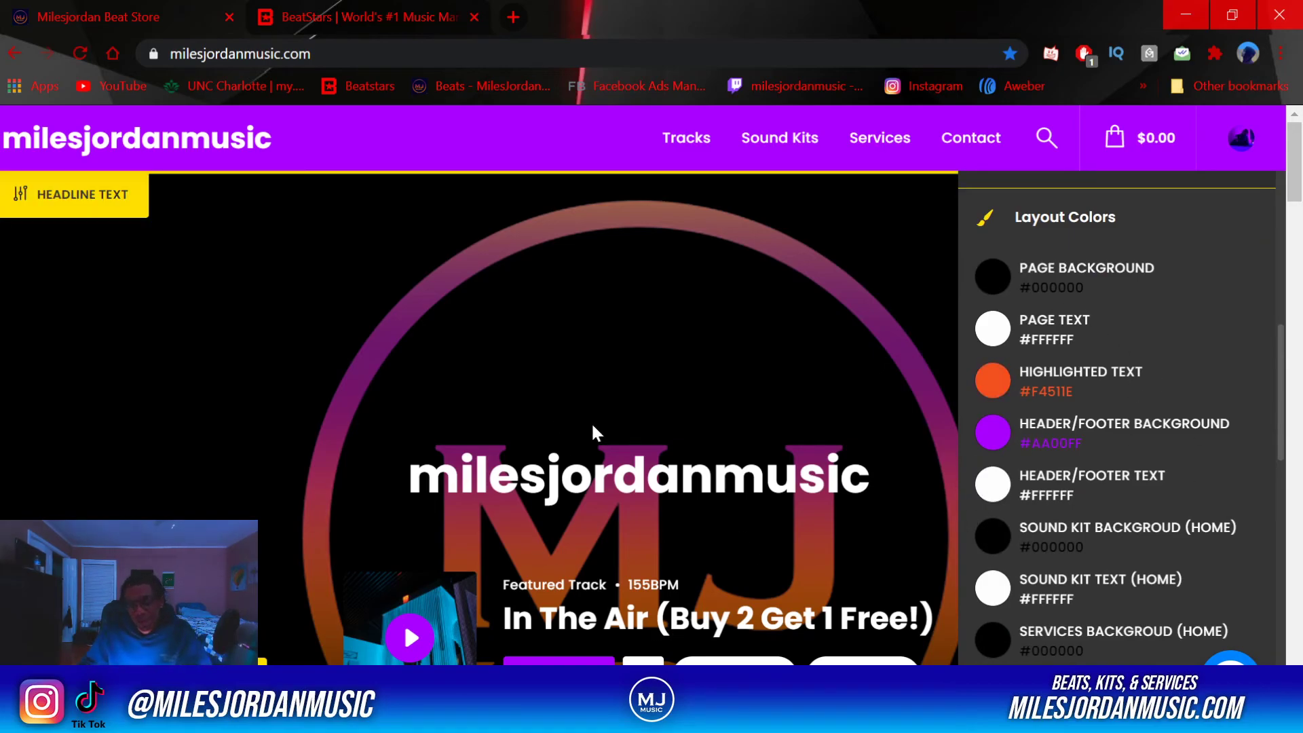
pyautogui.click(978, 435)
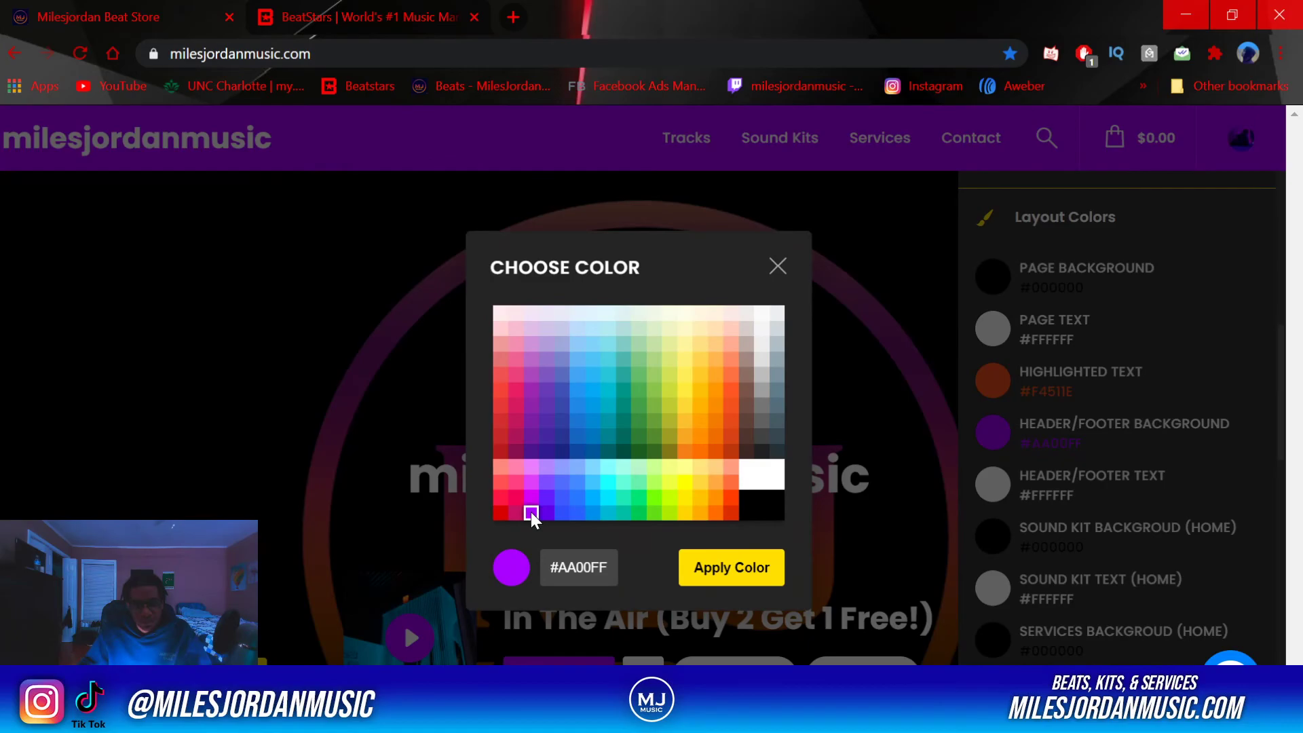
pyautogui.click(622, 497)
pyautogui.click(576, 344)
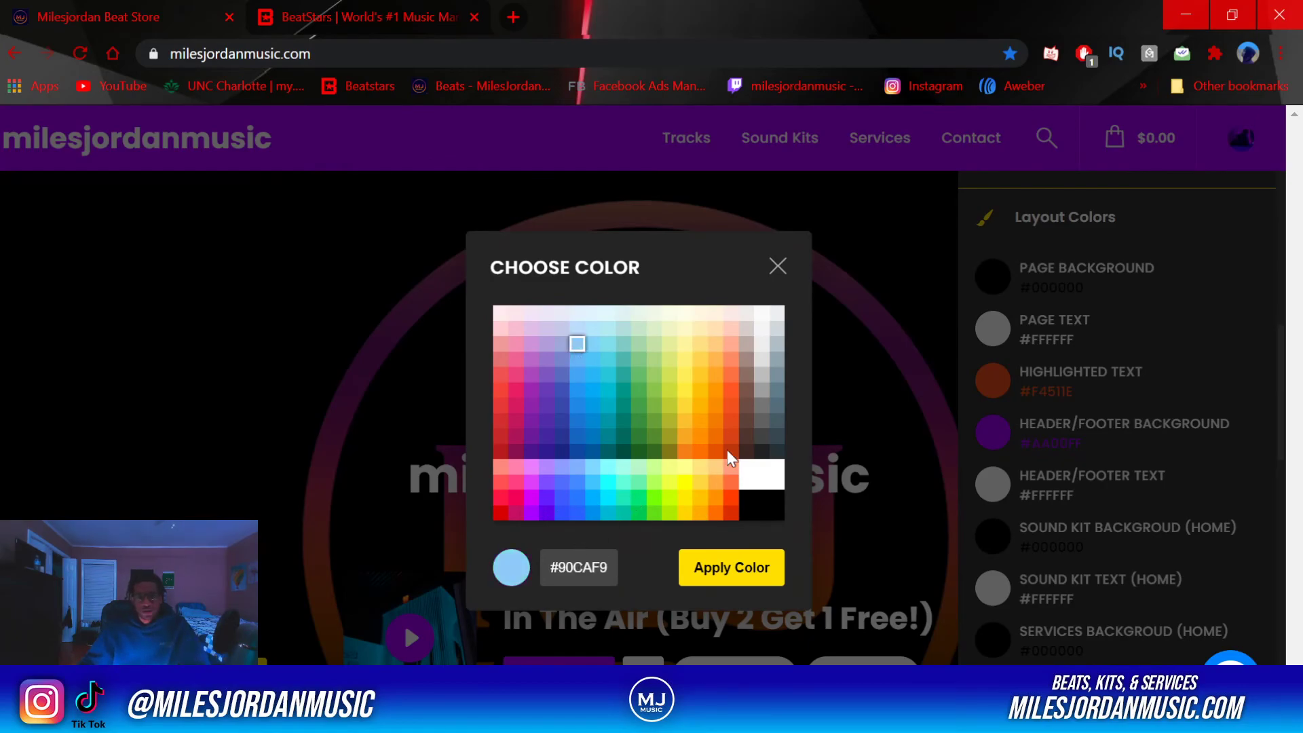
pyautogui.click(730, 405)
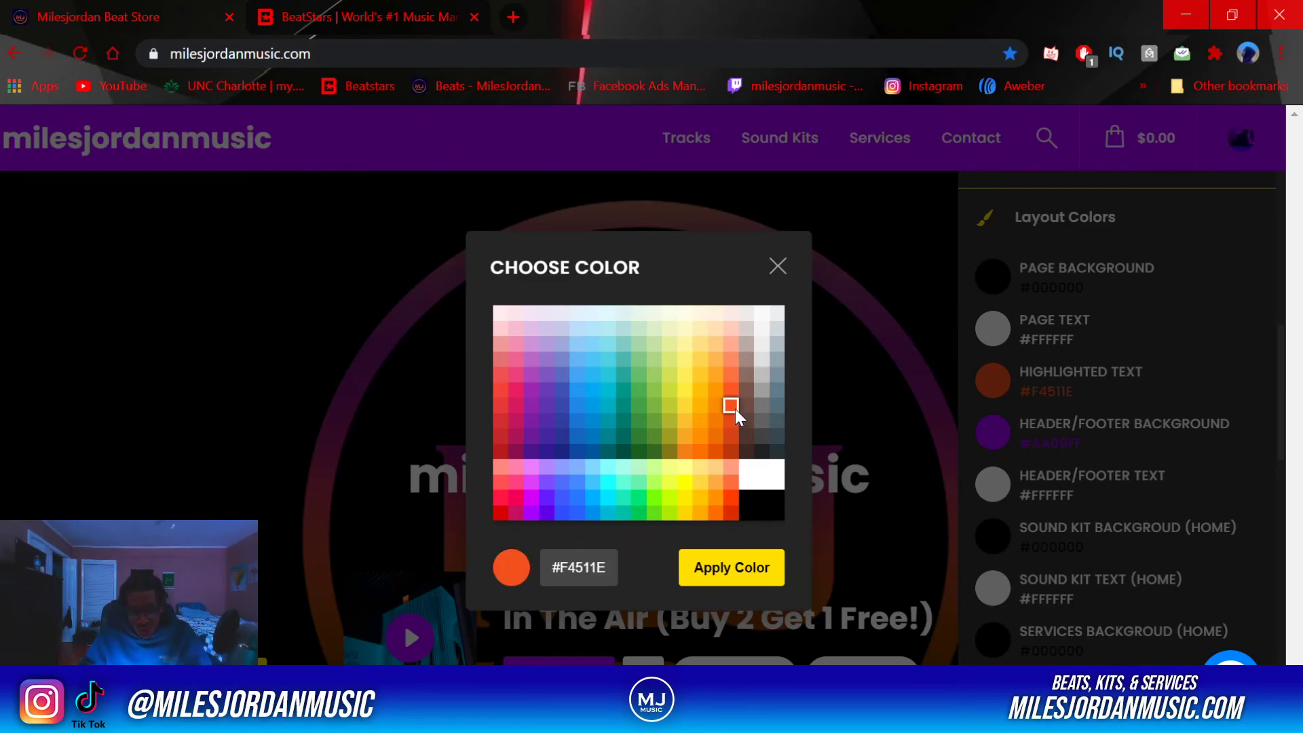
pyautogui.click(699, 406)
pyautogui.click(562, 389)
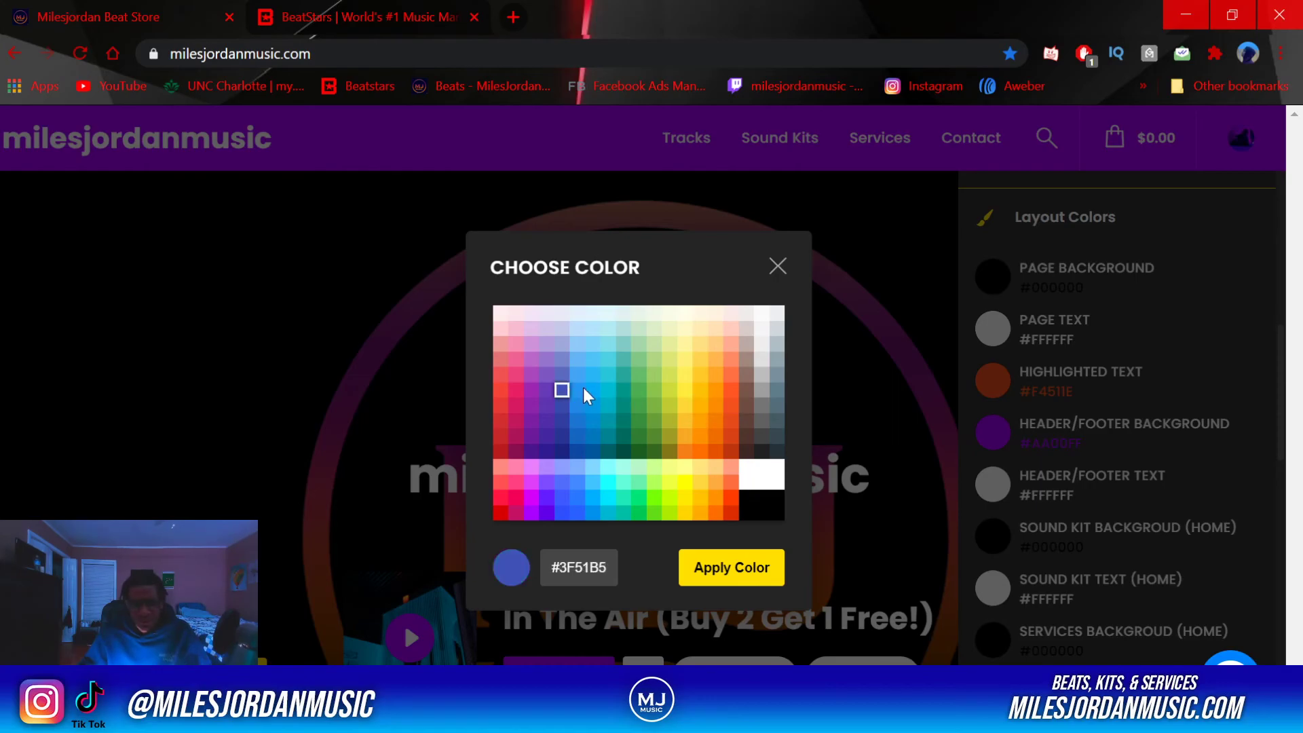
pyautogui.click(593, 405)
pyautogui.click(608, 405)
pyautogui.click(731, 571)
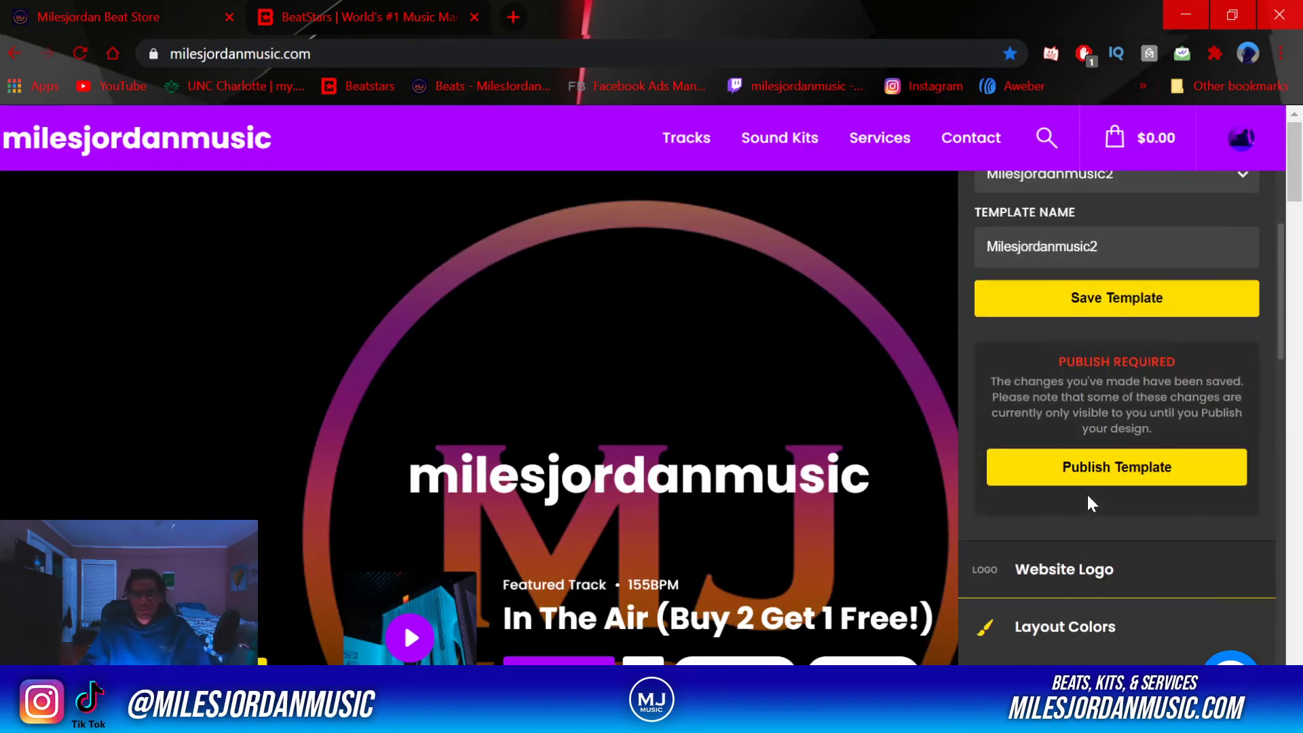
pyautogui.scroll(-8, 1085, 491)
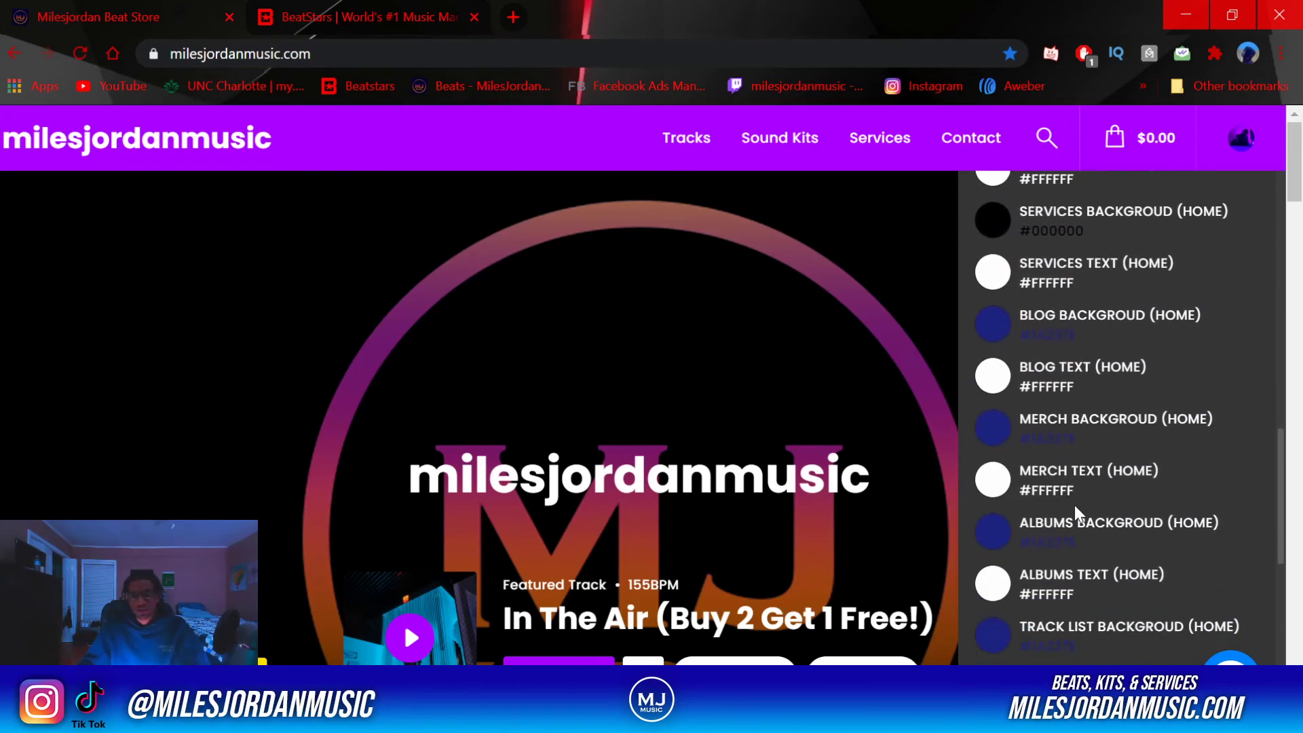
pyautogui.scroll(12, 1073, 504)
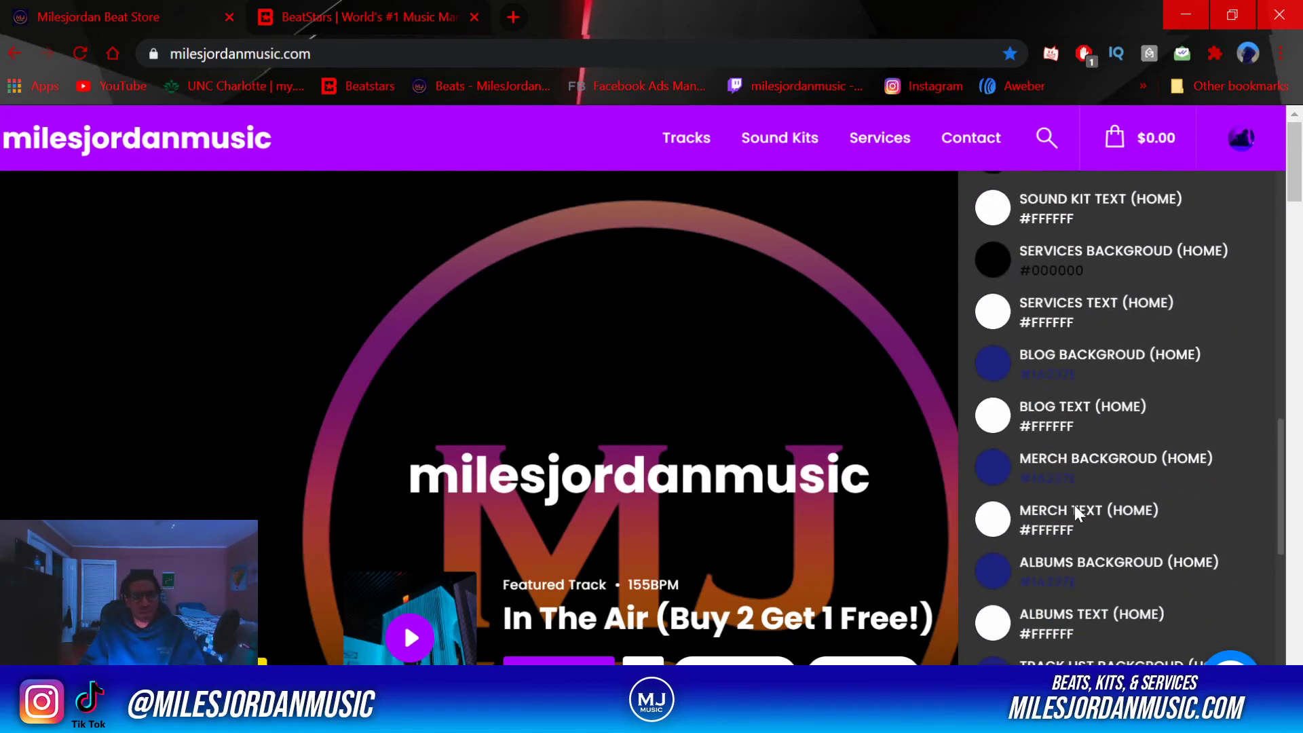
pyautogui.scroll(-3, 1073, 505)
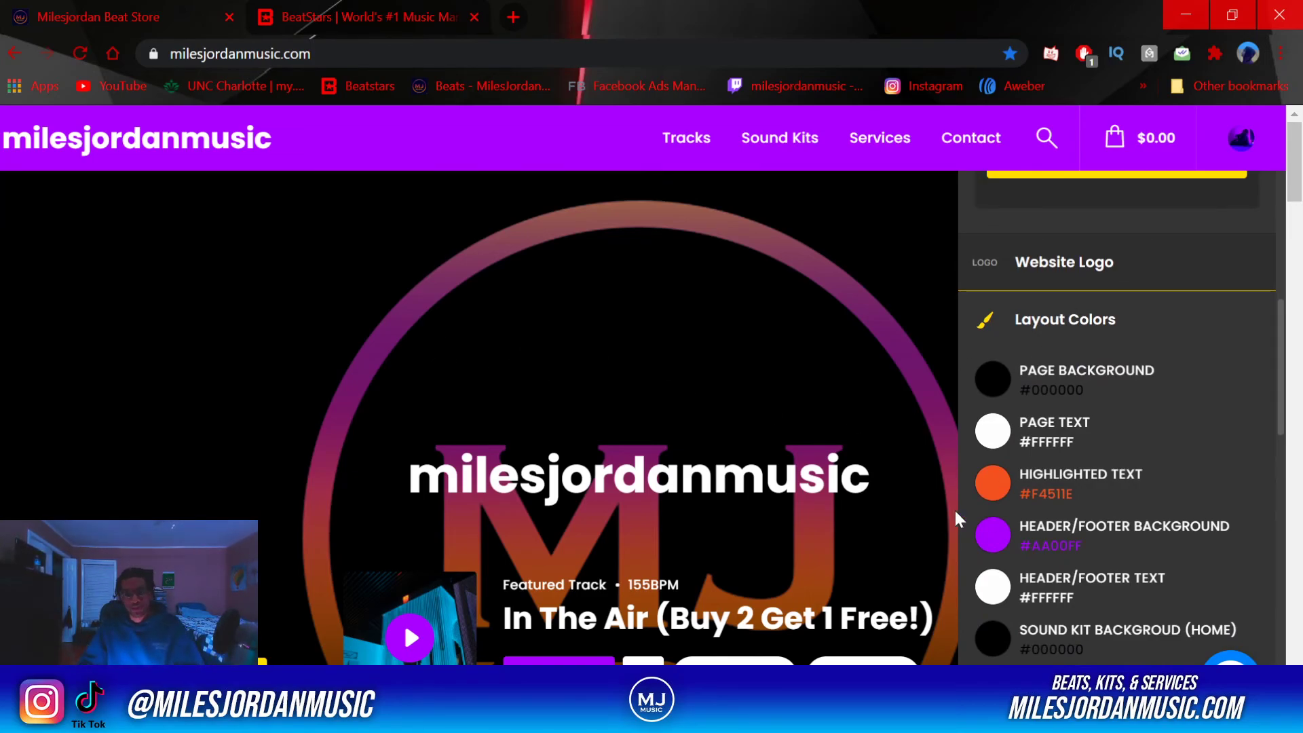
pyautogui.scroll(-7, 658, 477)
pyautogui.scroll(6, 659, 477)
pyautogui.scroll(-7, 252, 352)
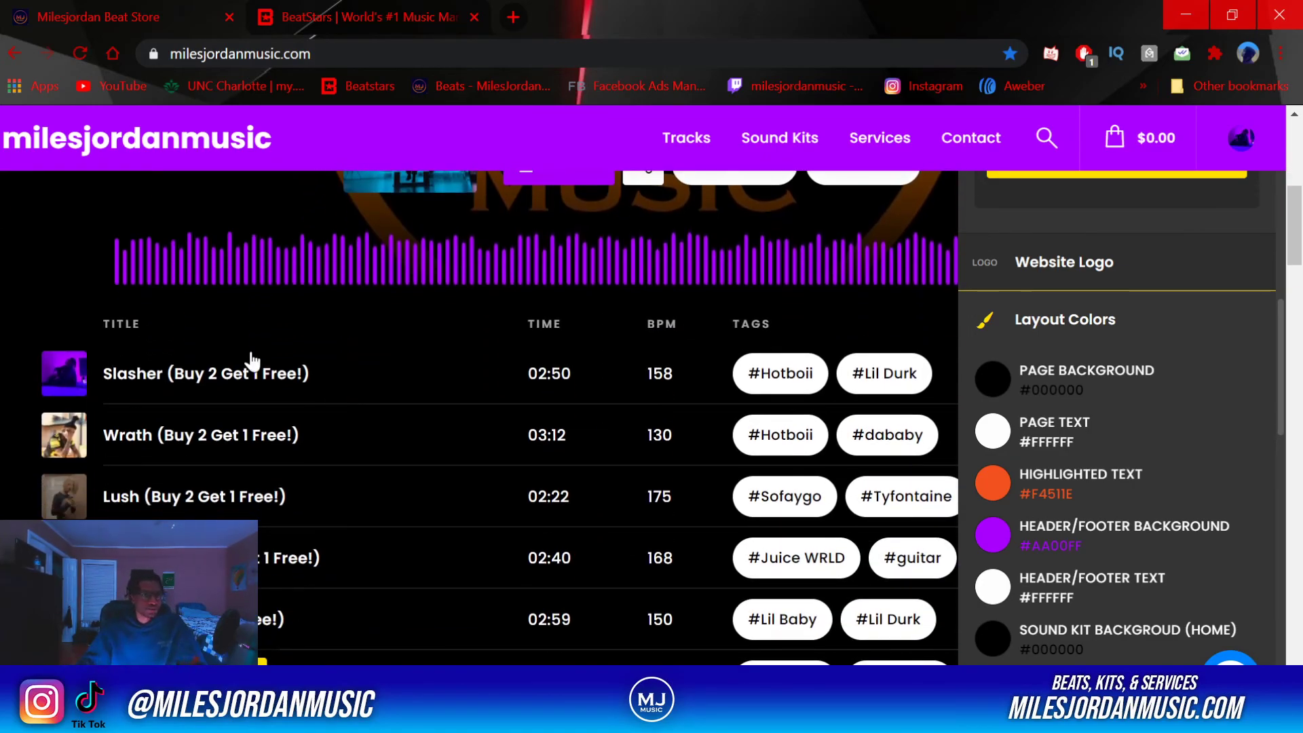
# Make the primary buttons' background orange #FF5722
pyautogui.scroll(-3, 1125, 337)
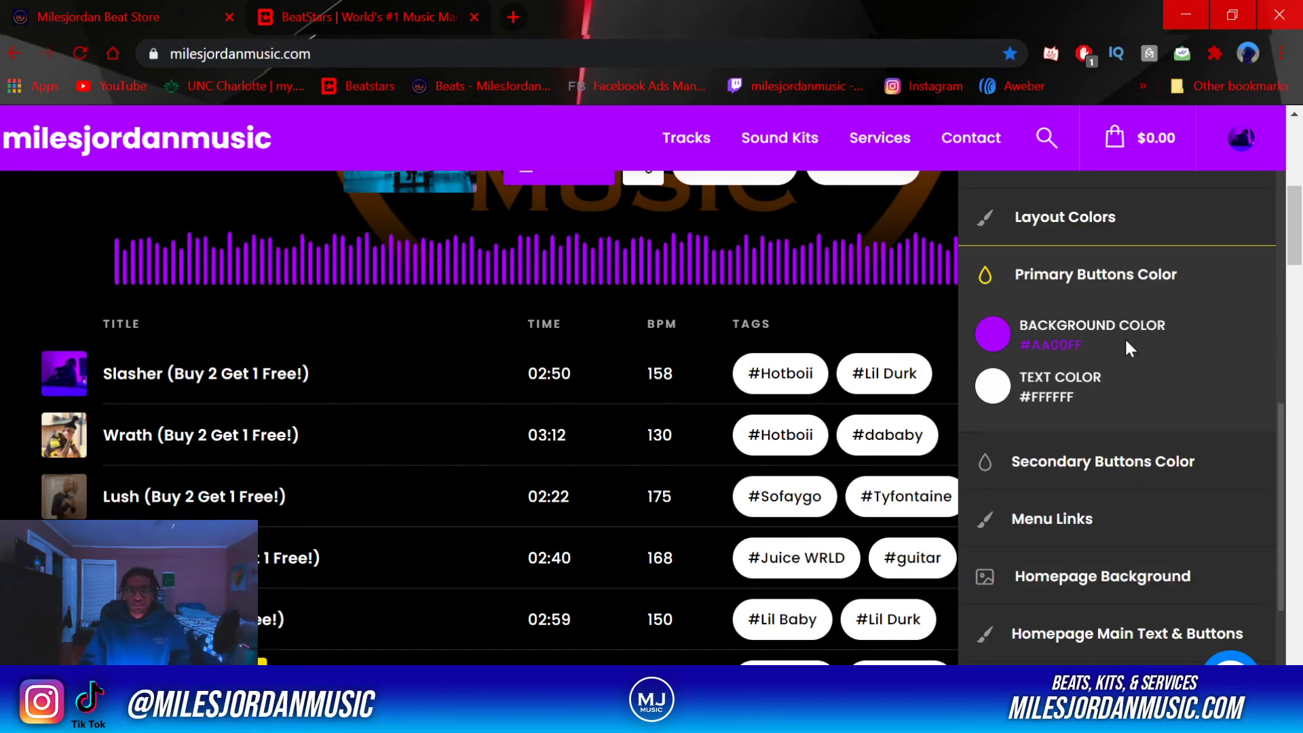
pyautogui.scroll(2, 1108, 360)
pyautogui.click(994, 436)
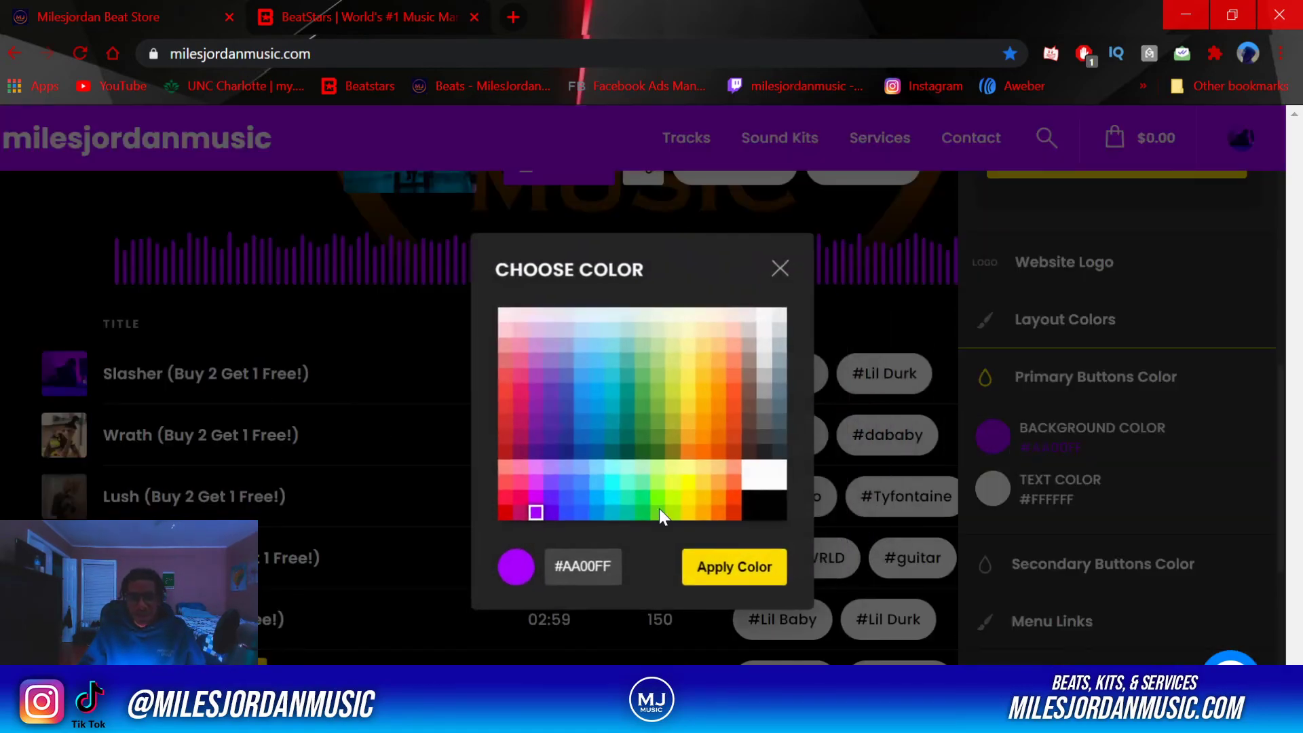
pyautogui.click(727, 395)
pyautogui.click(731, 568)
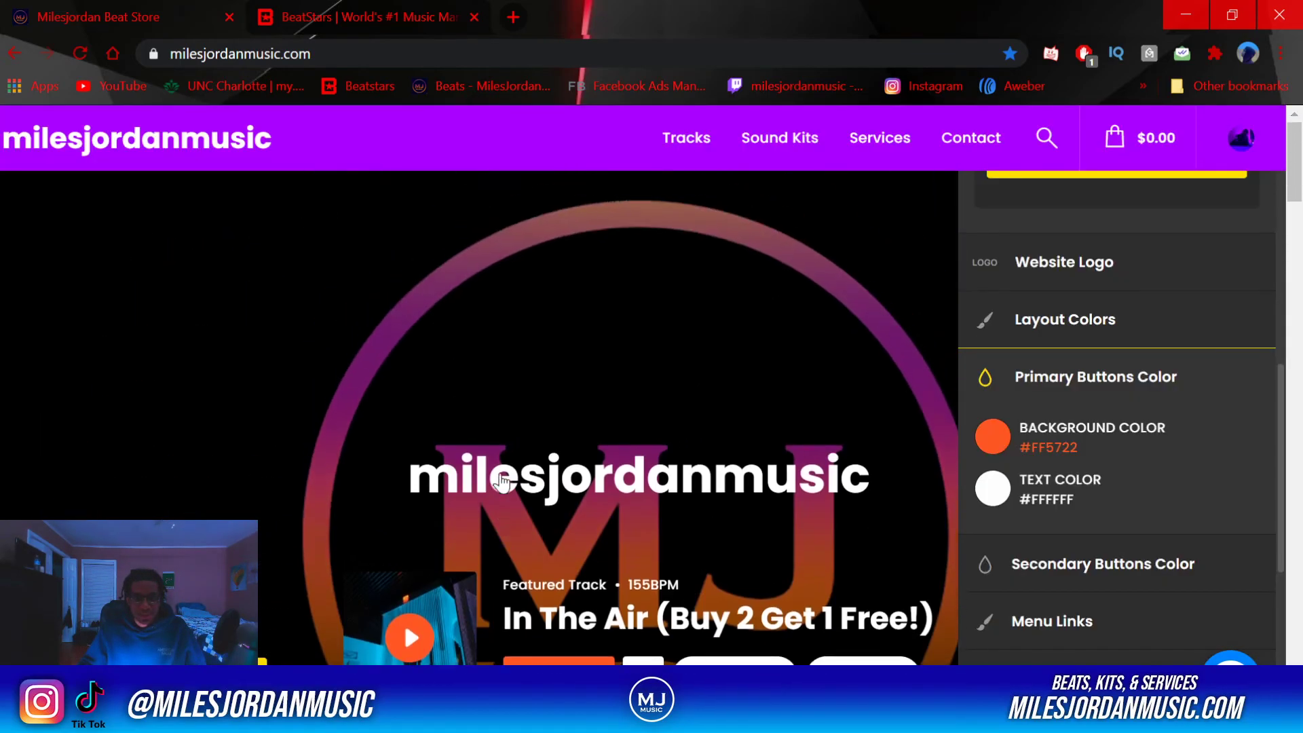
# Revert the primary buttons' background to purple #AA00FF
pyautogui.scroll(-5, 501, 483)
pyautogui.scroll(-6, 620, 352)
pyautogui.scroll(1, 950, 469)
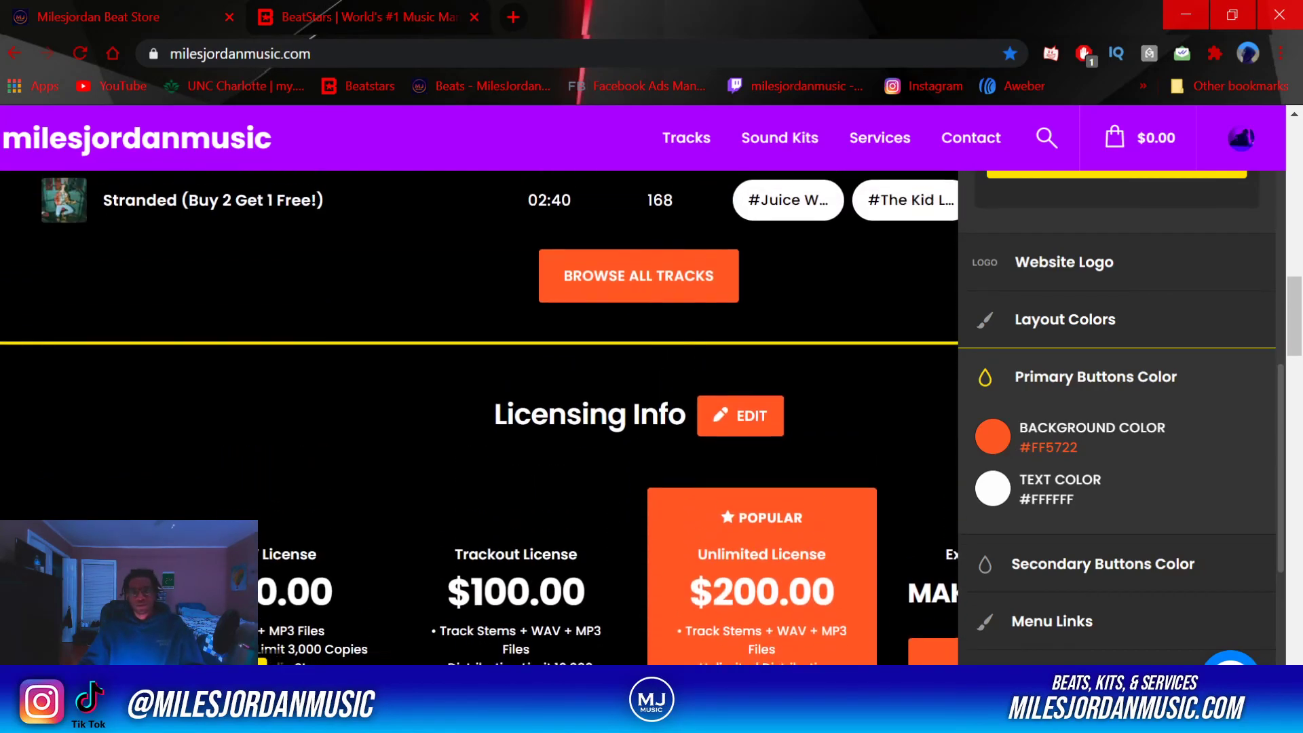
pyautogui.scroll(-3, 950, 468)
pyautogui.scroll(13, 949, 468)
pyautogui.click(992, 436)
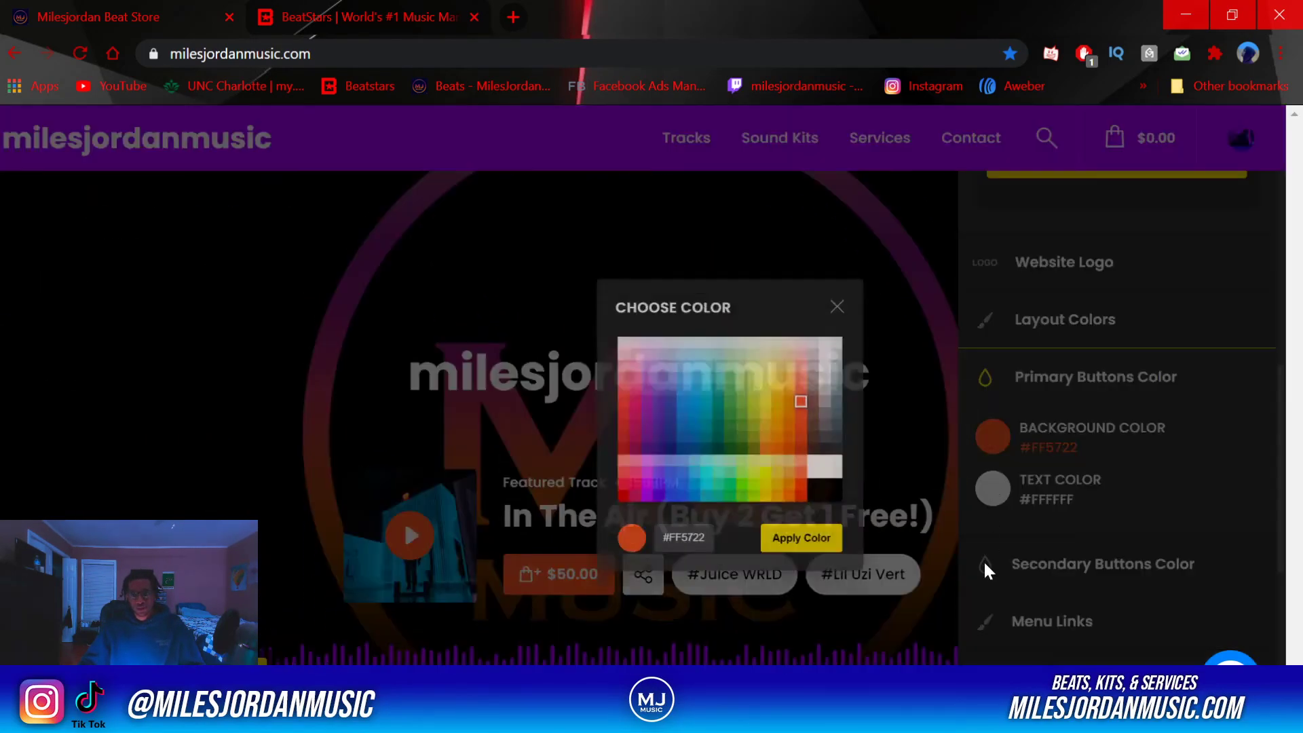
pyautogui.click(597, 470)
pyautogui.click(730, 567)
# Set the secondary buttons and tags background colour to orange #FF7043
pyautogui.scroll(-5, 697, 486)
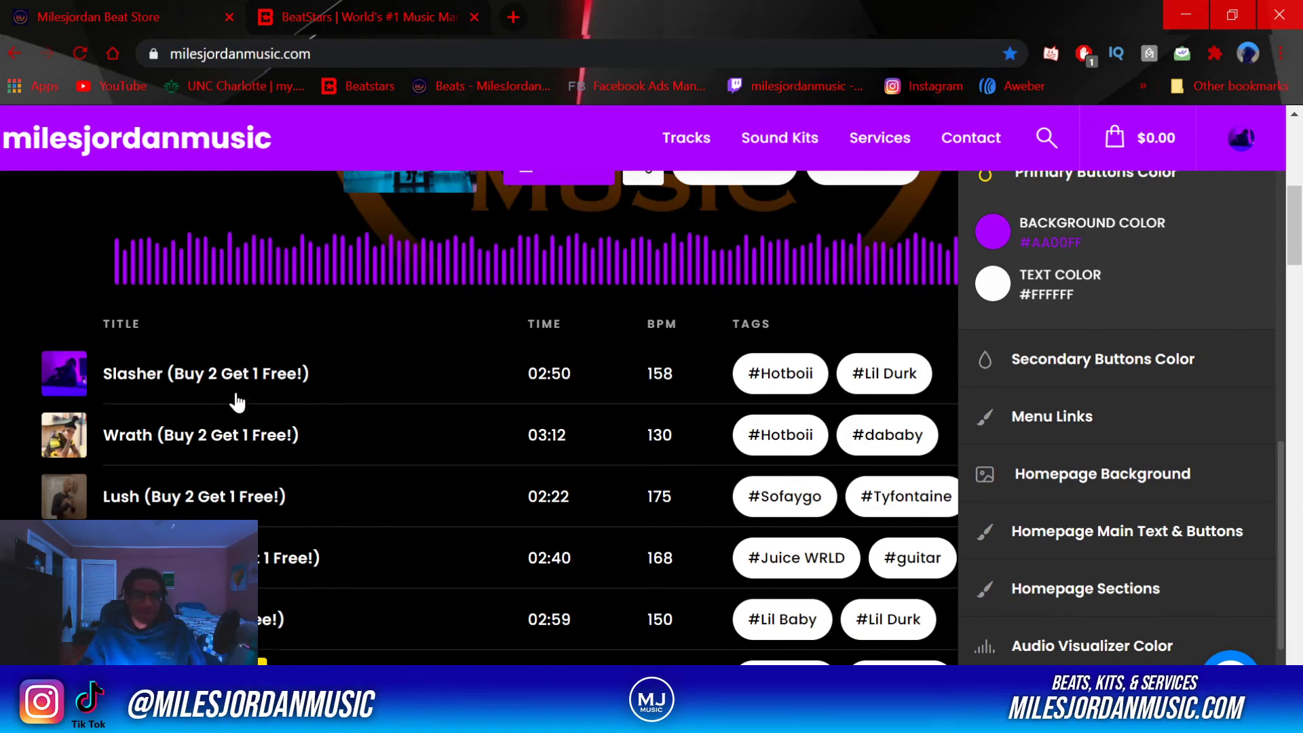
pyautogui.scroll(-8, 234, 390)
pyautogui.scroll(12, 529, 407)
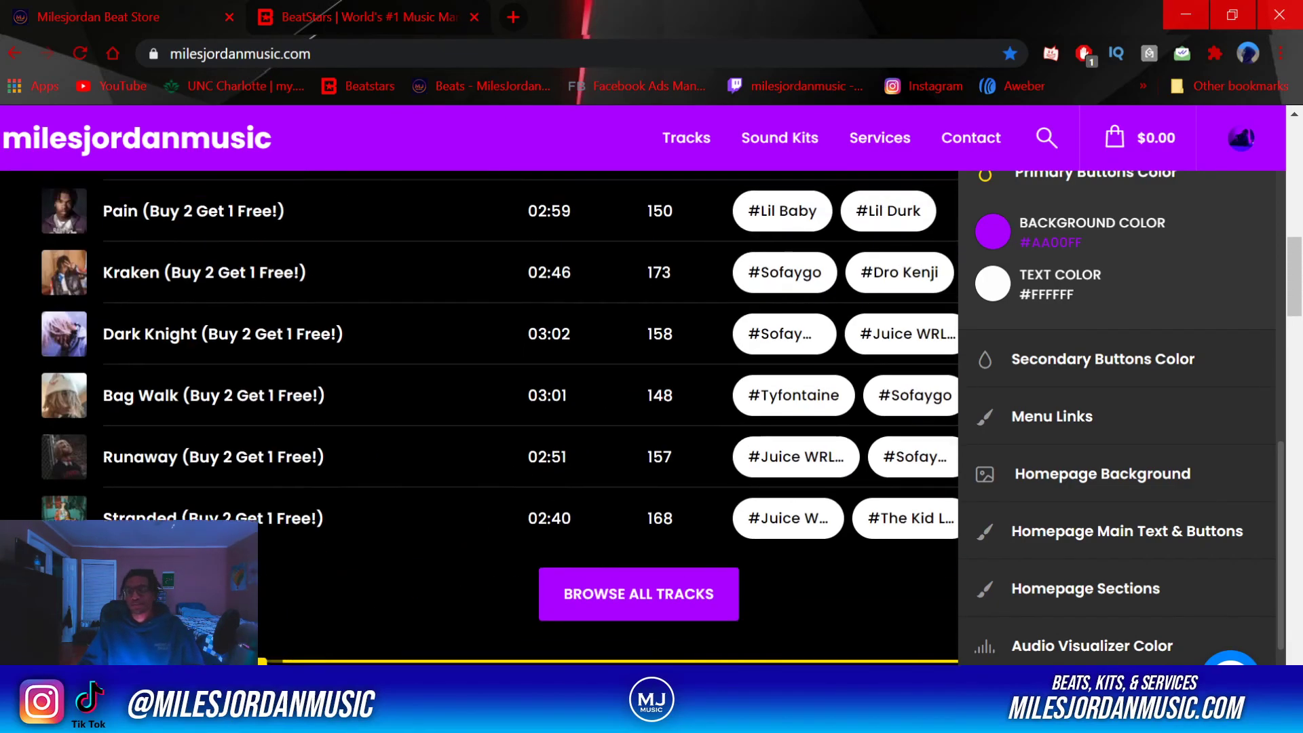
pyautogui.click(1077, 357)
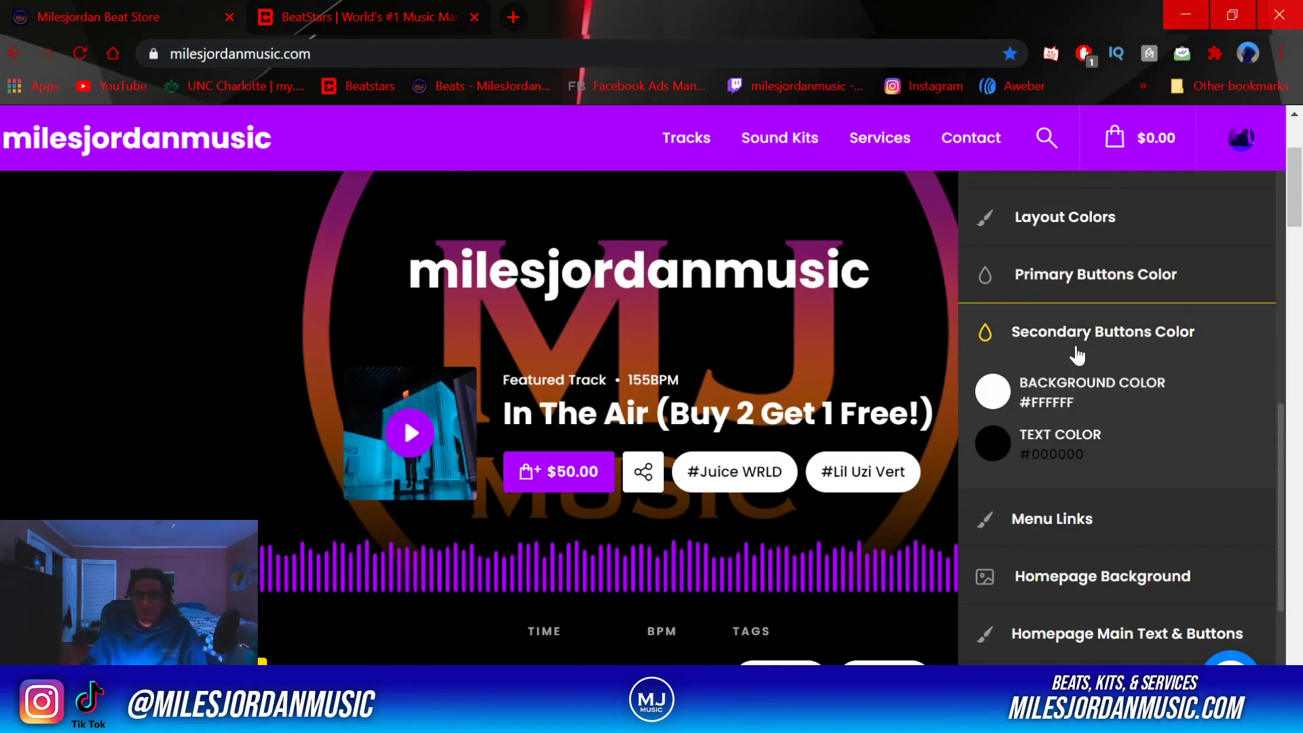
pyautogui.scroll(-4, 779, 516)
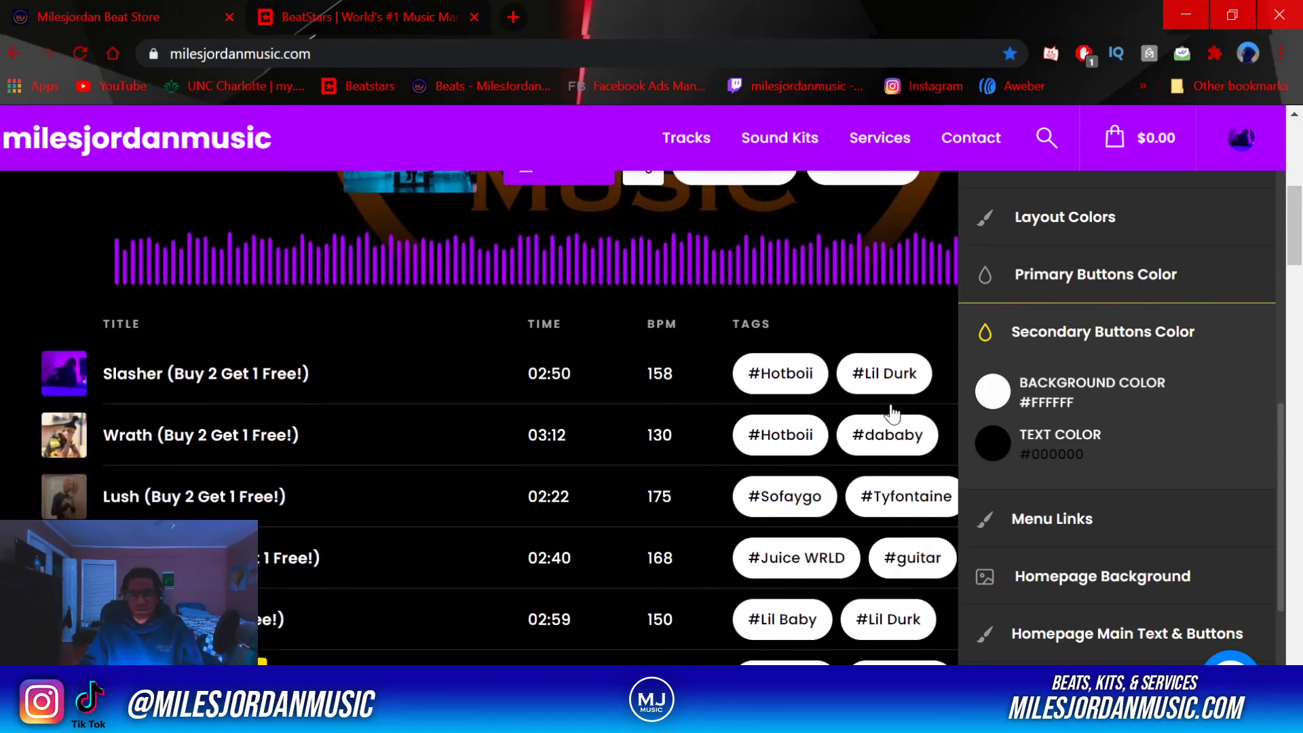
pyautogui.scroll(-5, 802, 474)
pyautogui.scroll(-20, 802, 475)
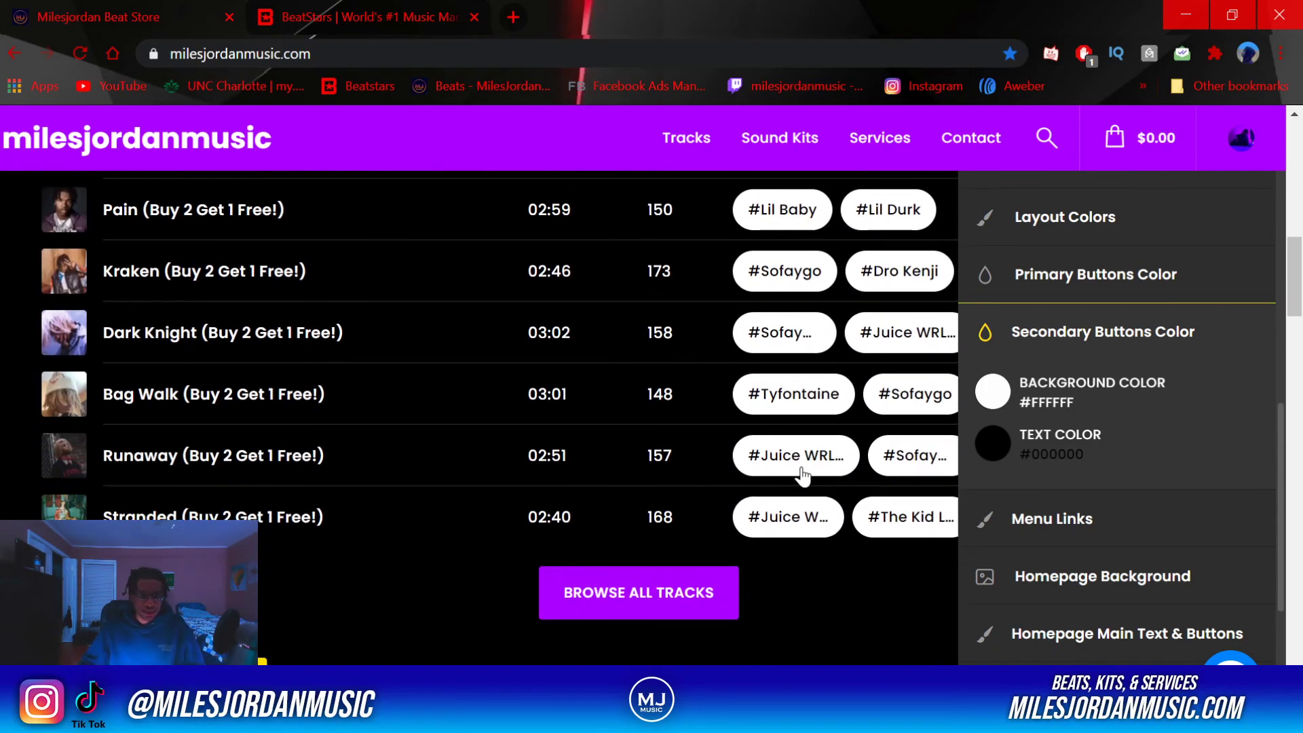
pyautogui.scroll(20, 884, 478)
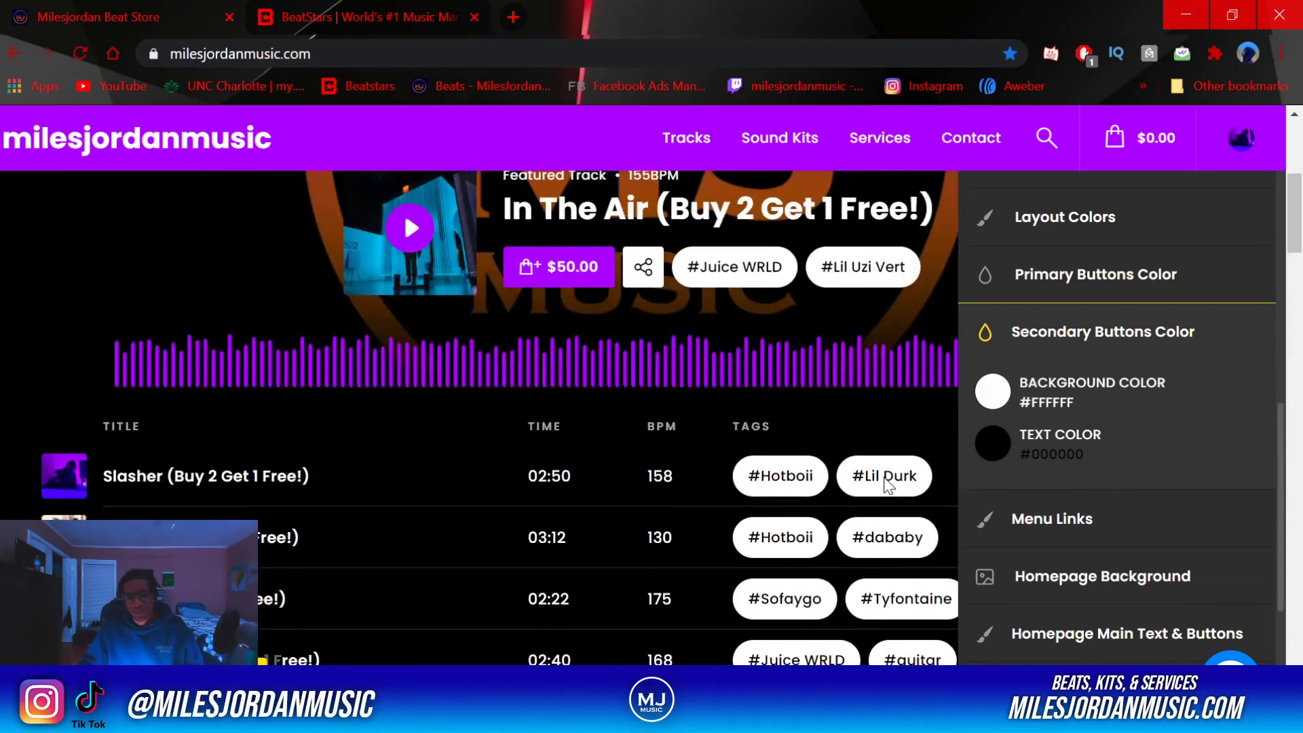
pyautogui.click(992, 391)
pyautogui.click(726, 374)
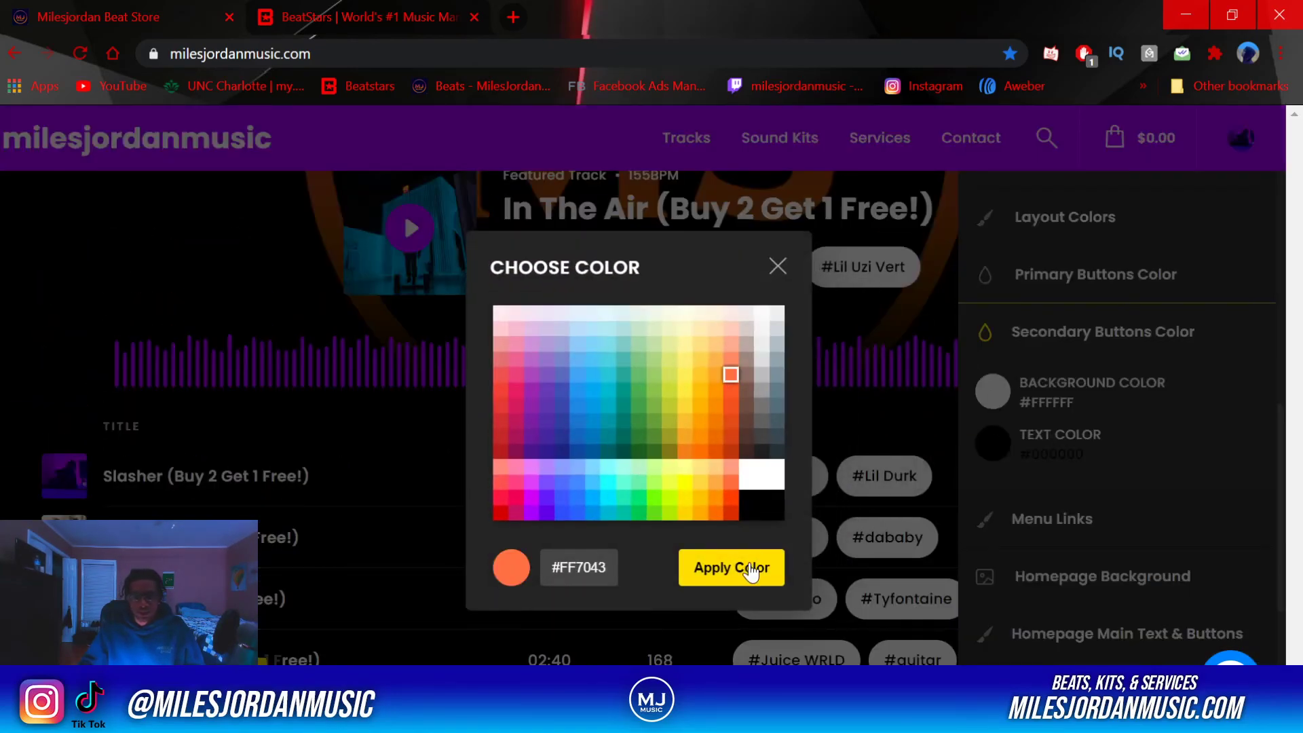
pyautogui.click(731, 567)
# Expand the Menu Links settings in the customizer panel
pyautogui.scroll(-2, 840, 423)
pyautogui.scroll(1, 822, 550)
pyautogui.click(1052, 519)
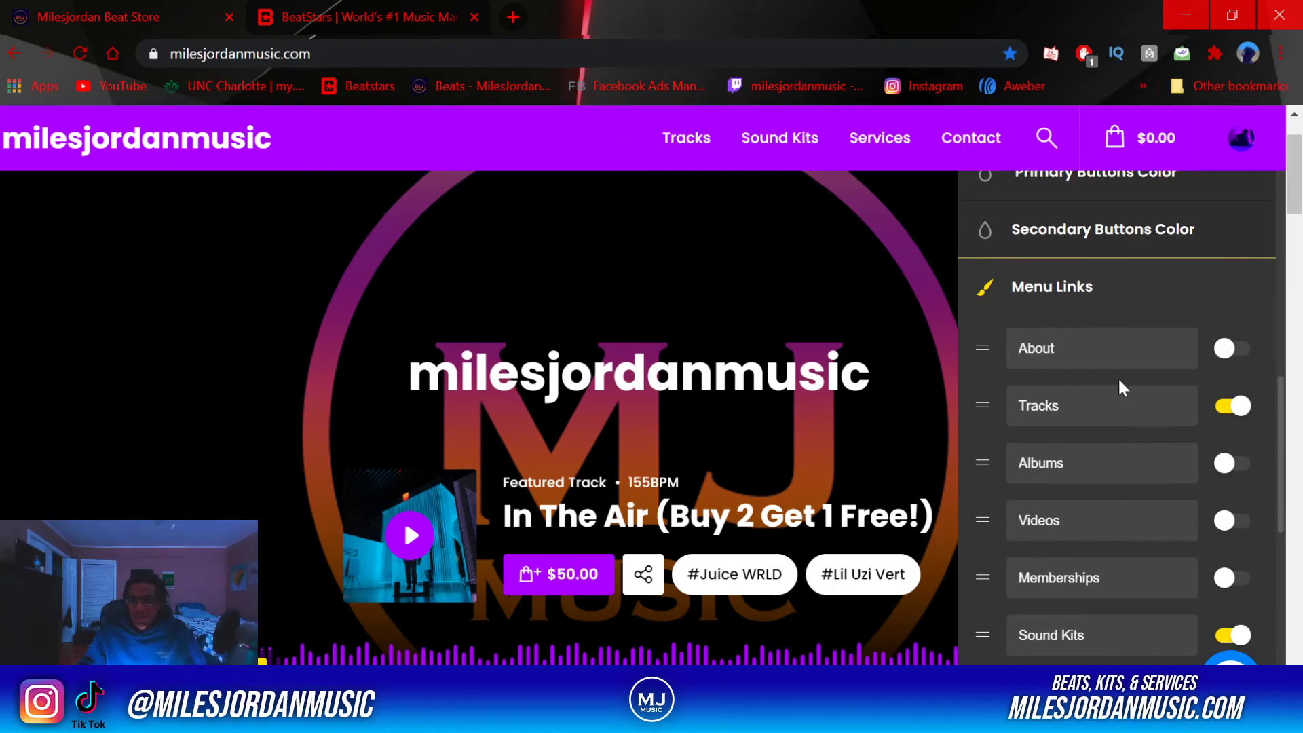
# Scroll the Menu Links toggles, preview the Sound Kits, Services and Tracks pages, and return home
pyautogui.scroll(-3, 1119, 377)
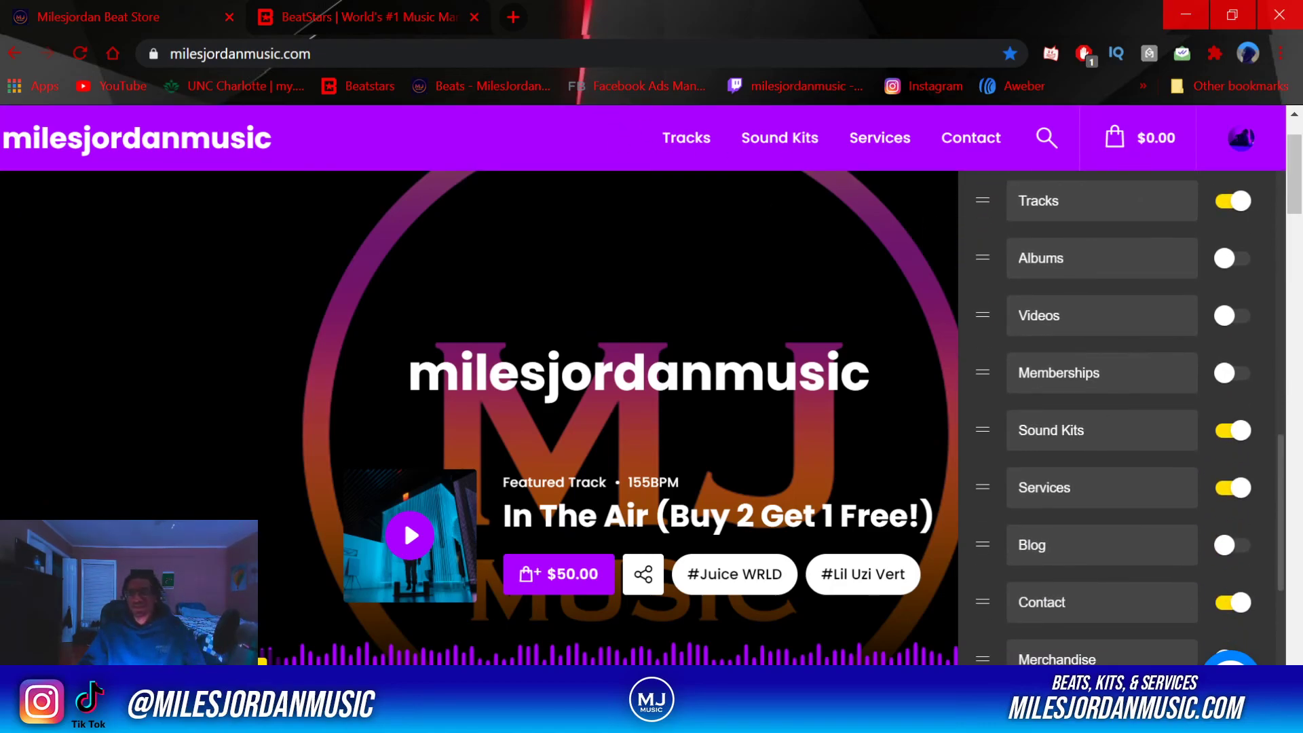
pyautogui.scroll(4, 1120, 407)
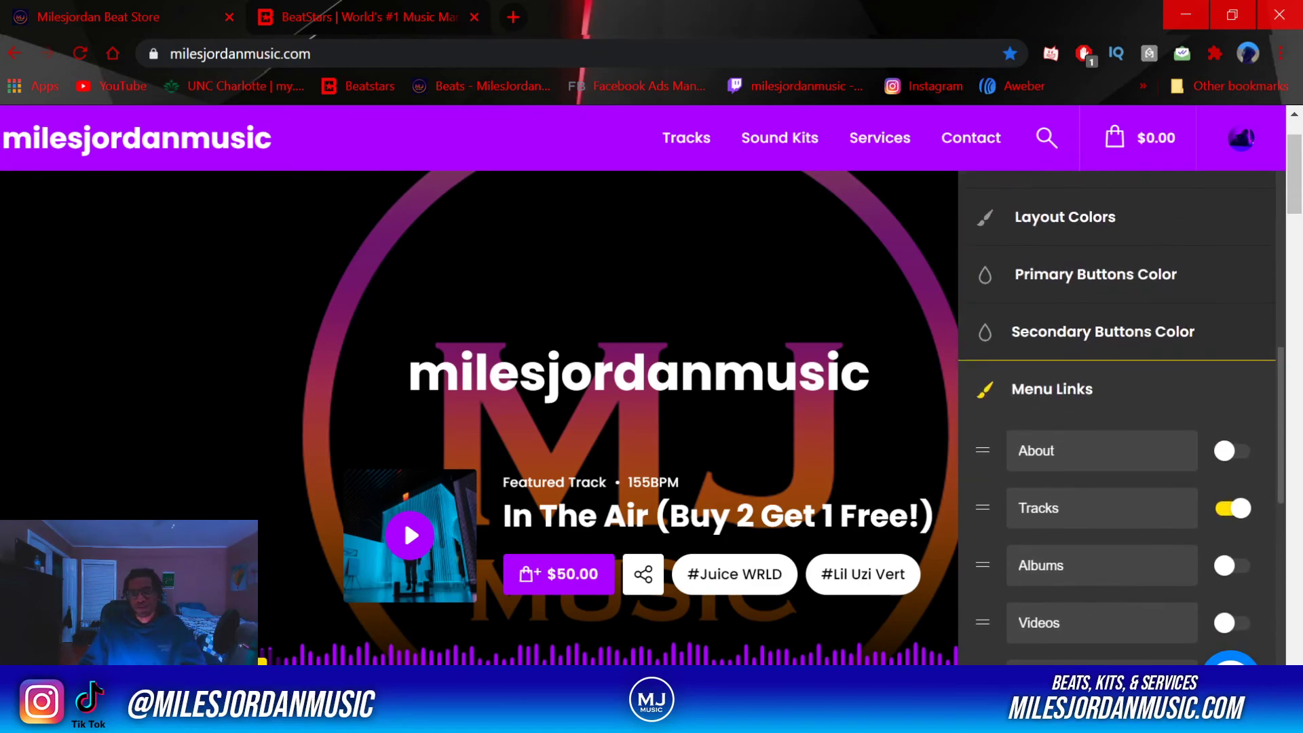
pyautogui.scroll(-3, 1182, 442)
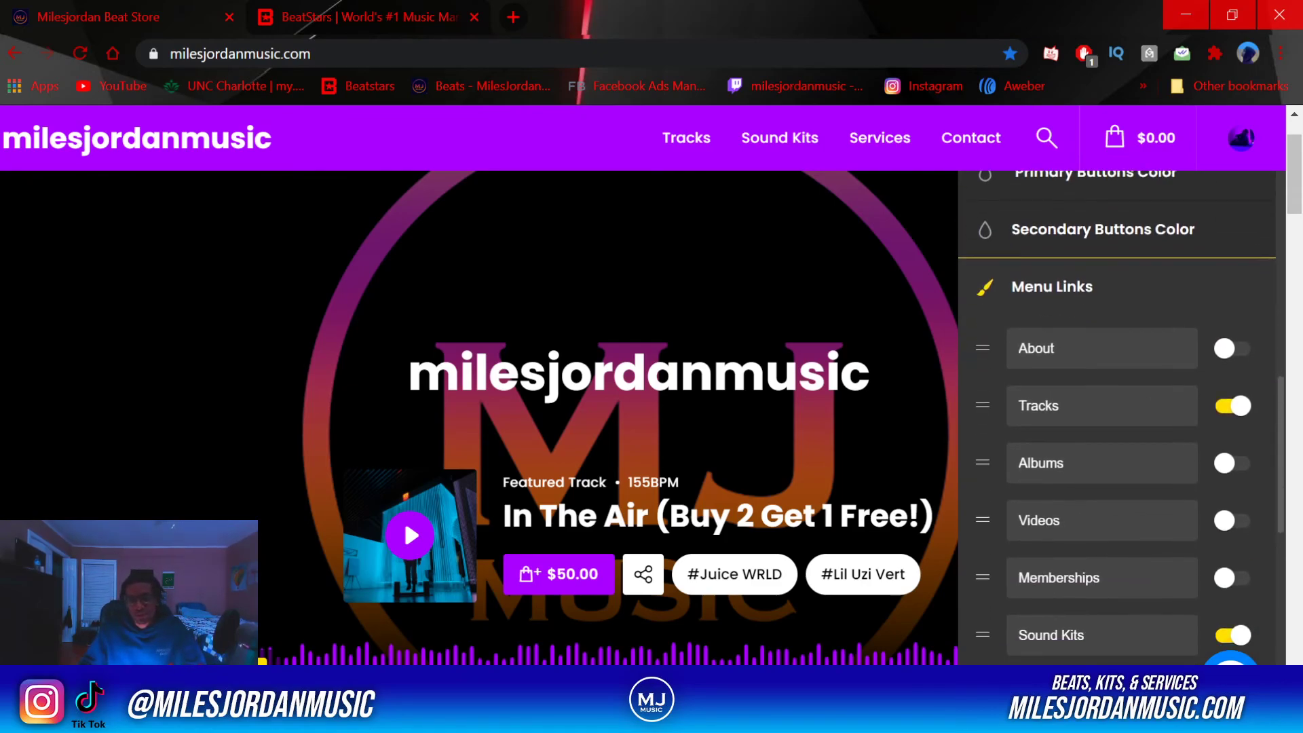
pyautogui.scroll(-2, 1182, 443)
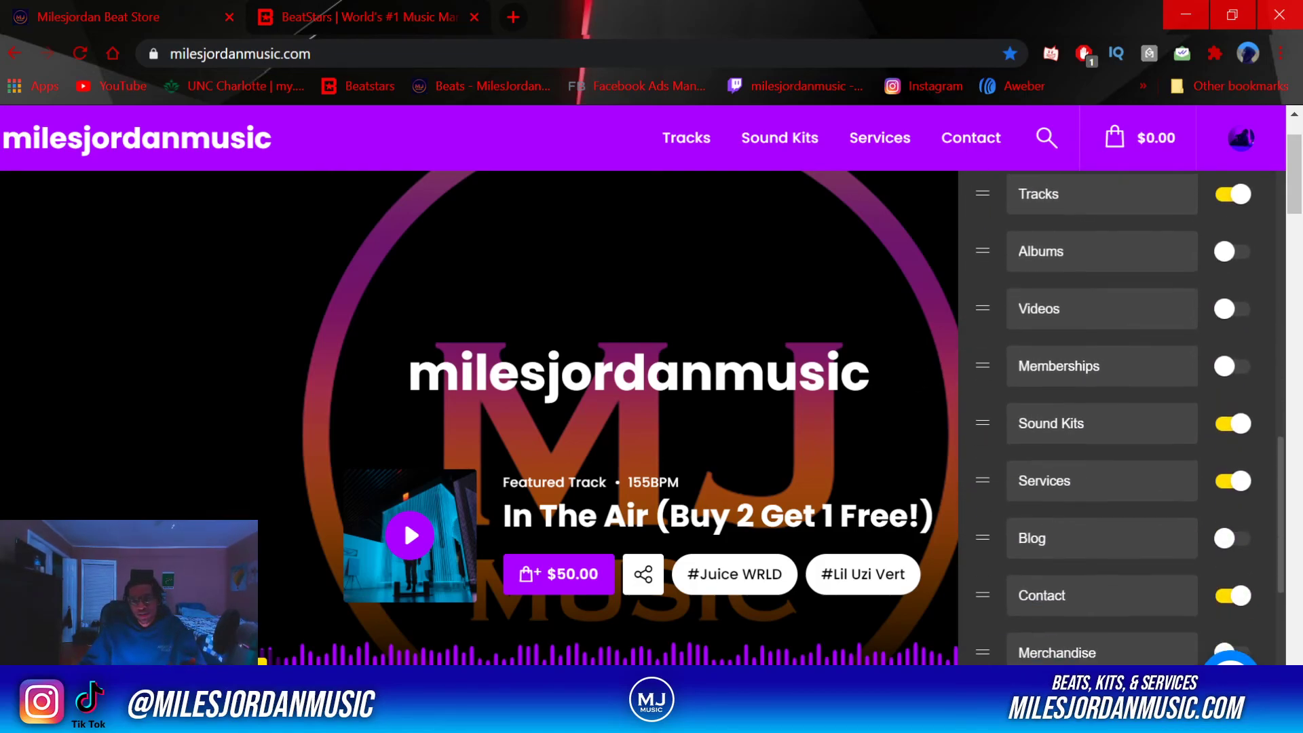
pyautogui.scroll(-2, 1085, 481)
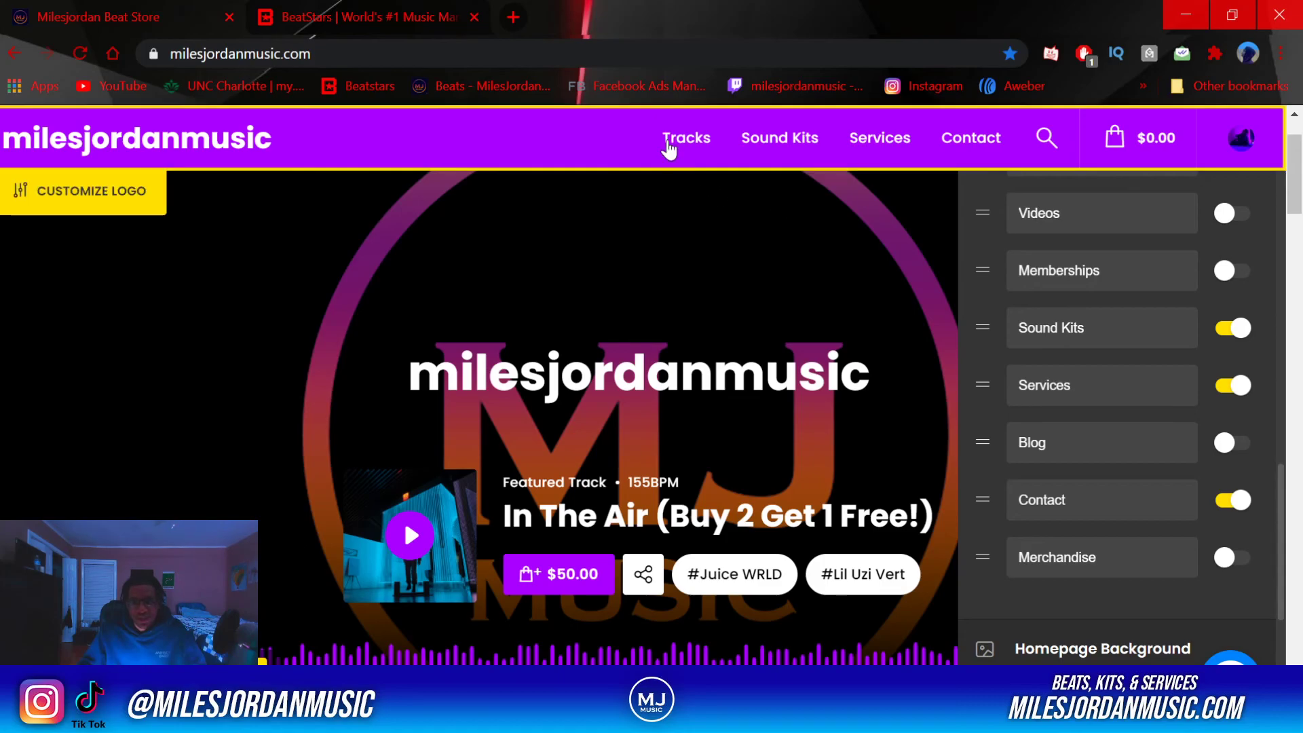
pyautogui.click(795, 138)
pyautogui.click(882, 138)
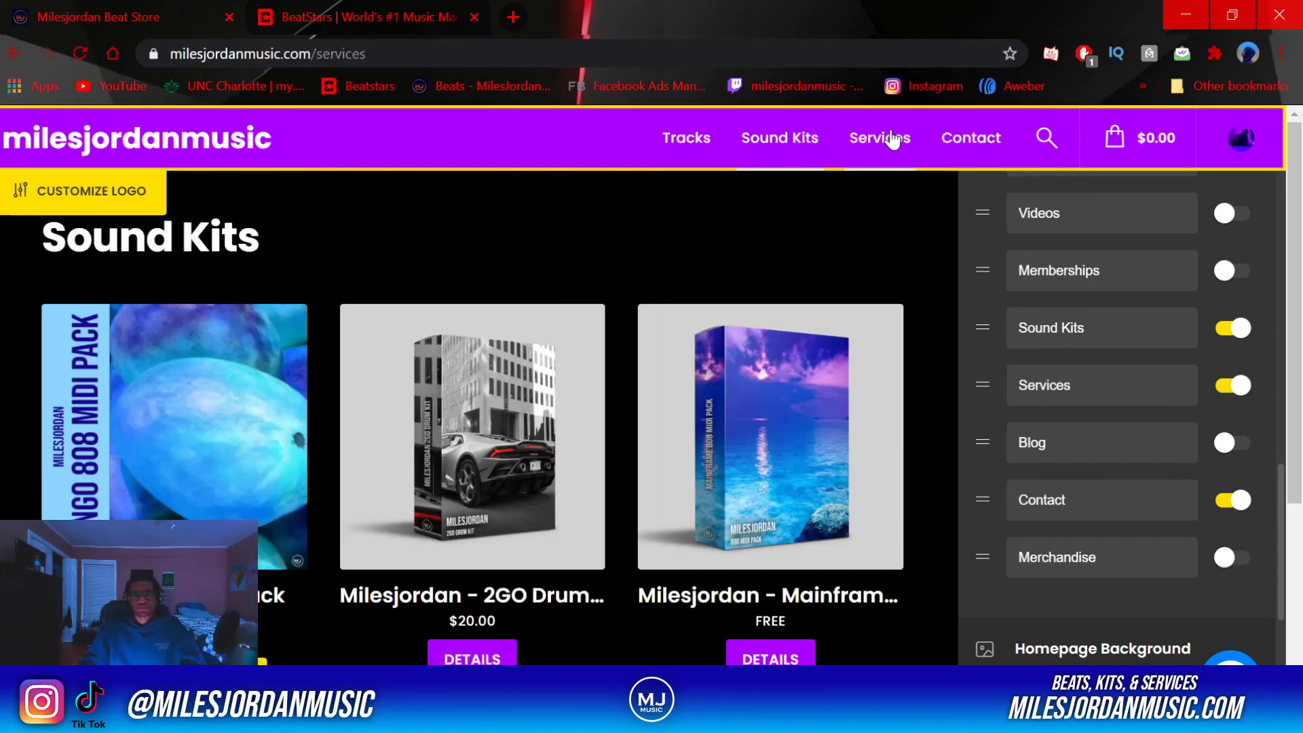
pyautogui.click(706, 139)
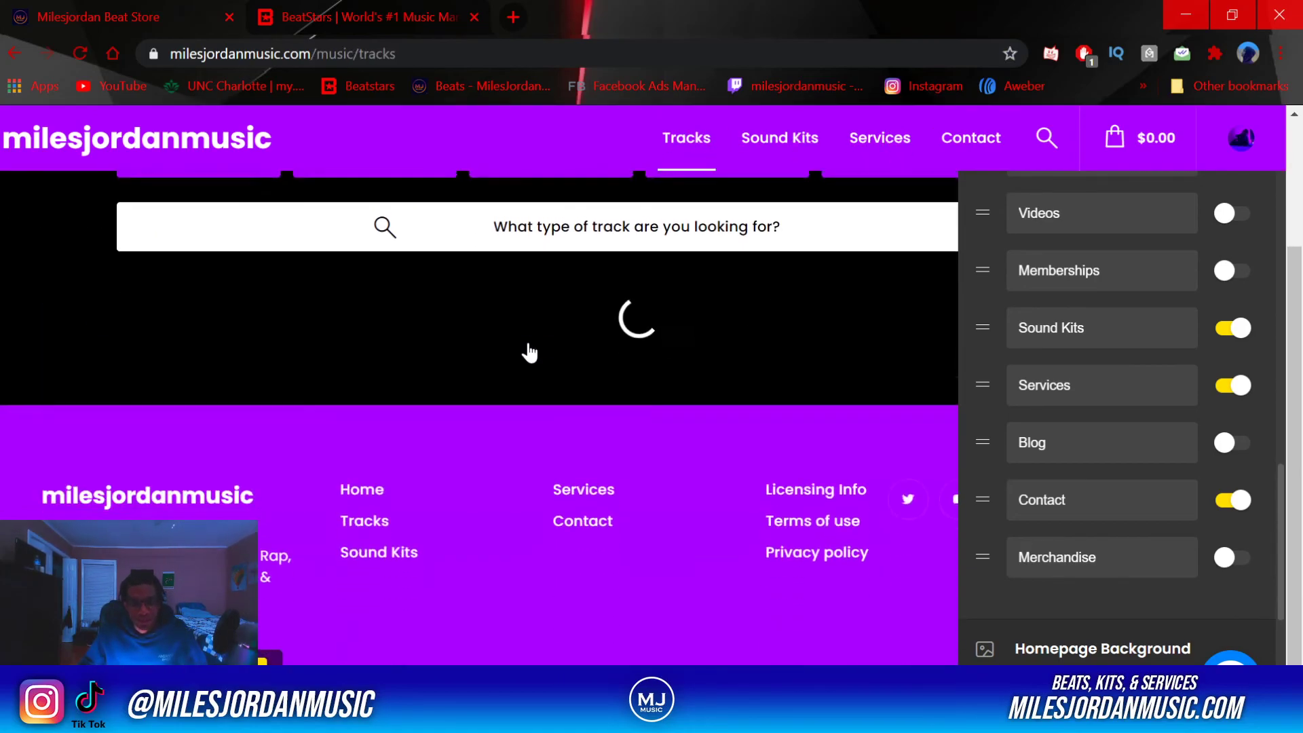
pyautogui.click(182, 142)
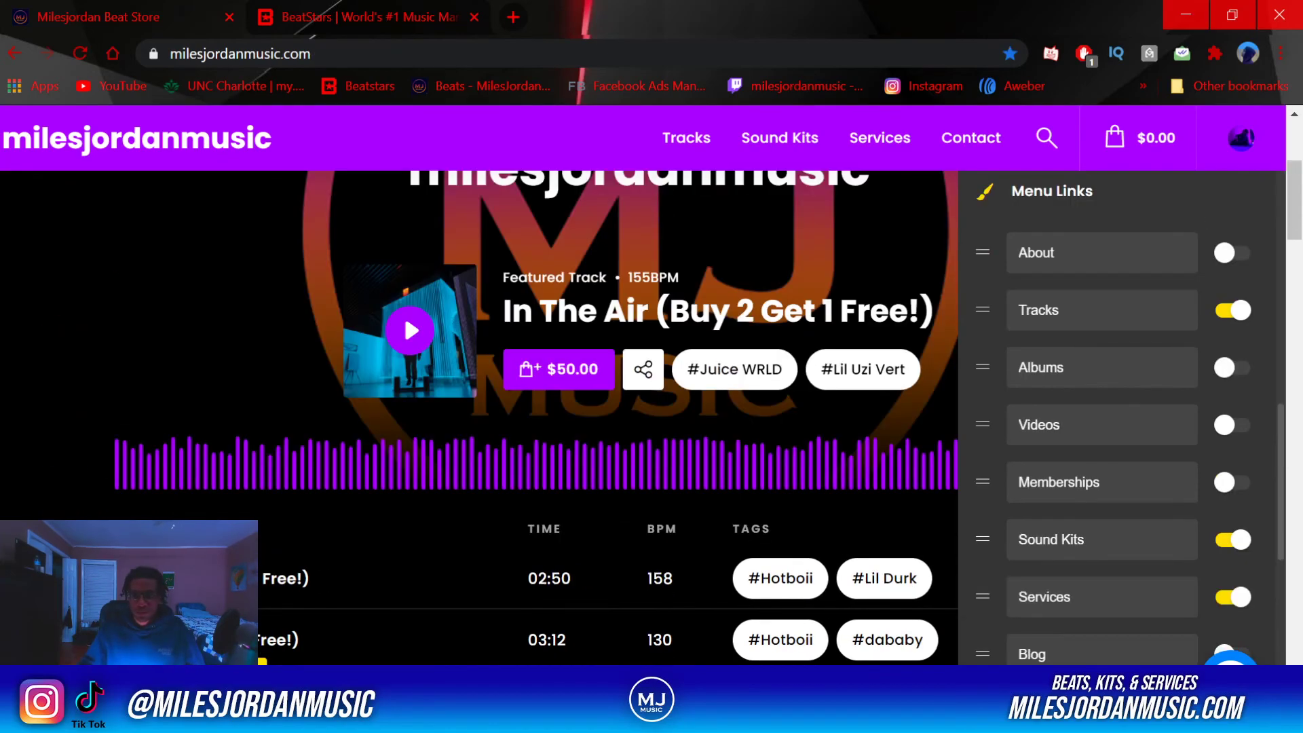
# Open the Homepage Background settings and scroll through them
pyautogui.scroll(5, 1119, 407)
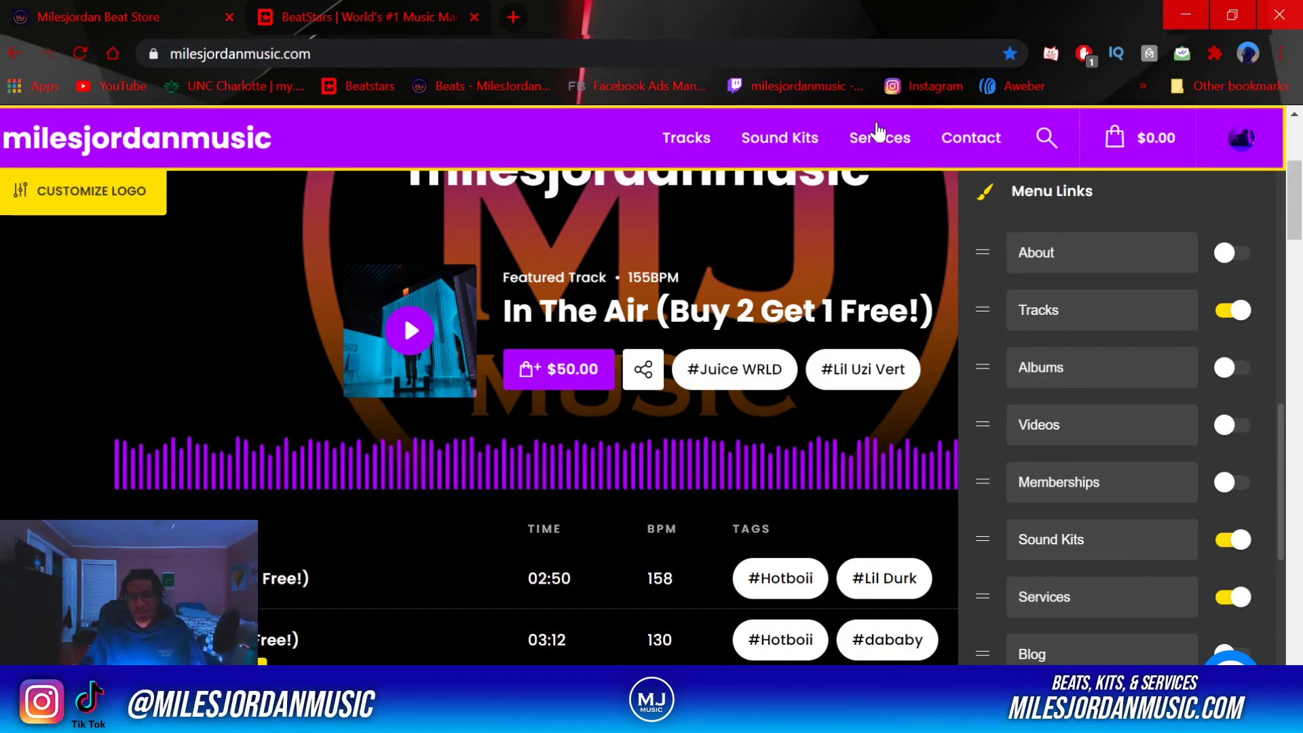
pyautogui.scroll(-2, 1113, 407)
pyautogui.click(1106, 479)
pyautogui.scroll(-2, 1105, 482)
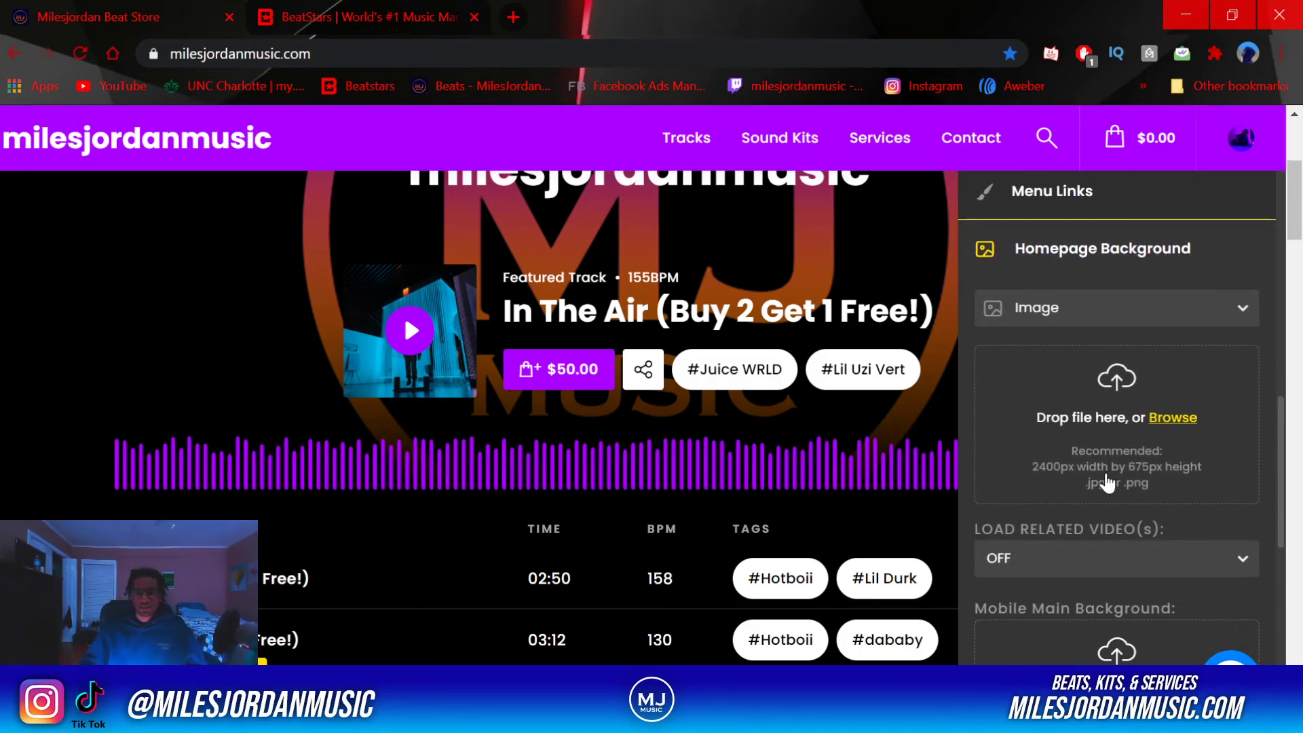
pyautogui.scroll(3, 836, 527)
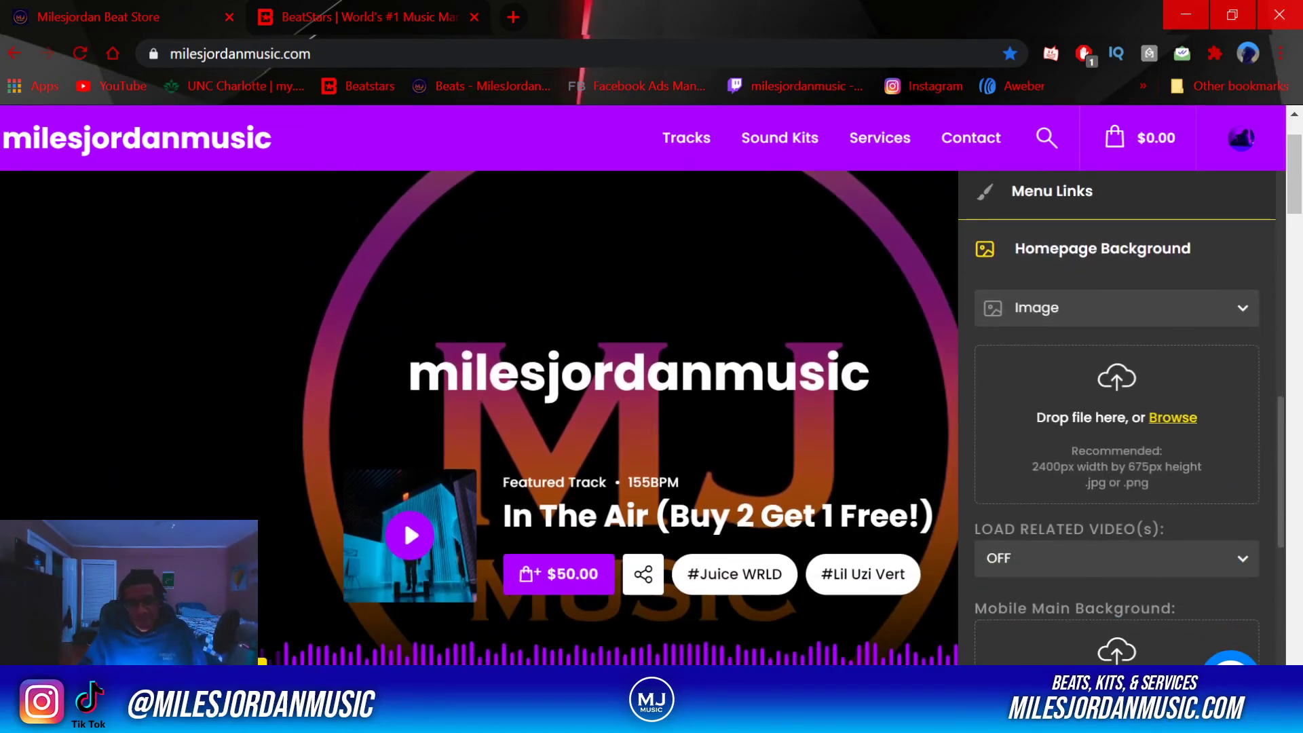
pyautogui.scroll(2, 584, 428)
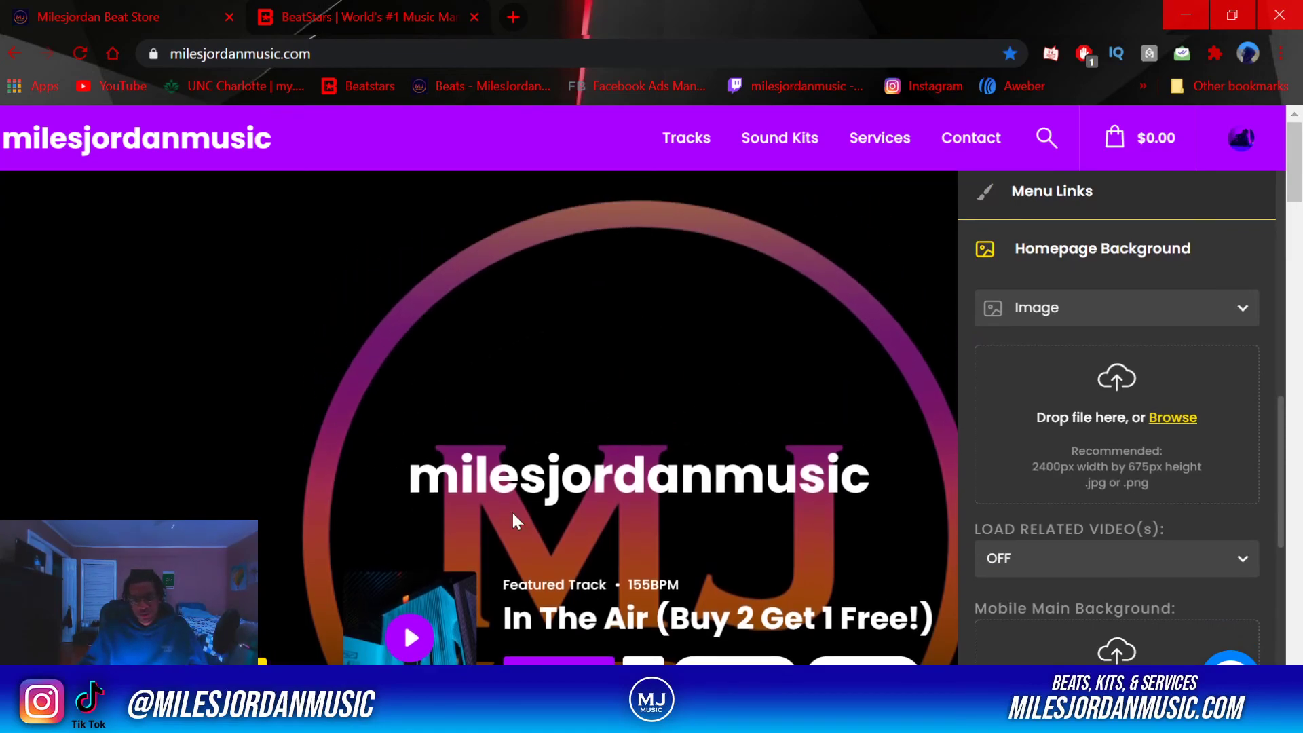
pyautogui.scroll(-2, 511, 510)
pyautogui.scroll(-3, 1099, 407)
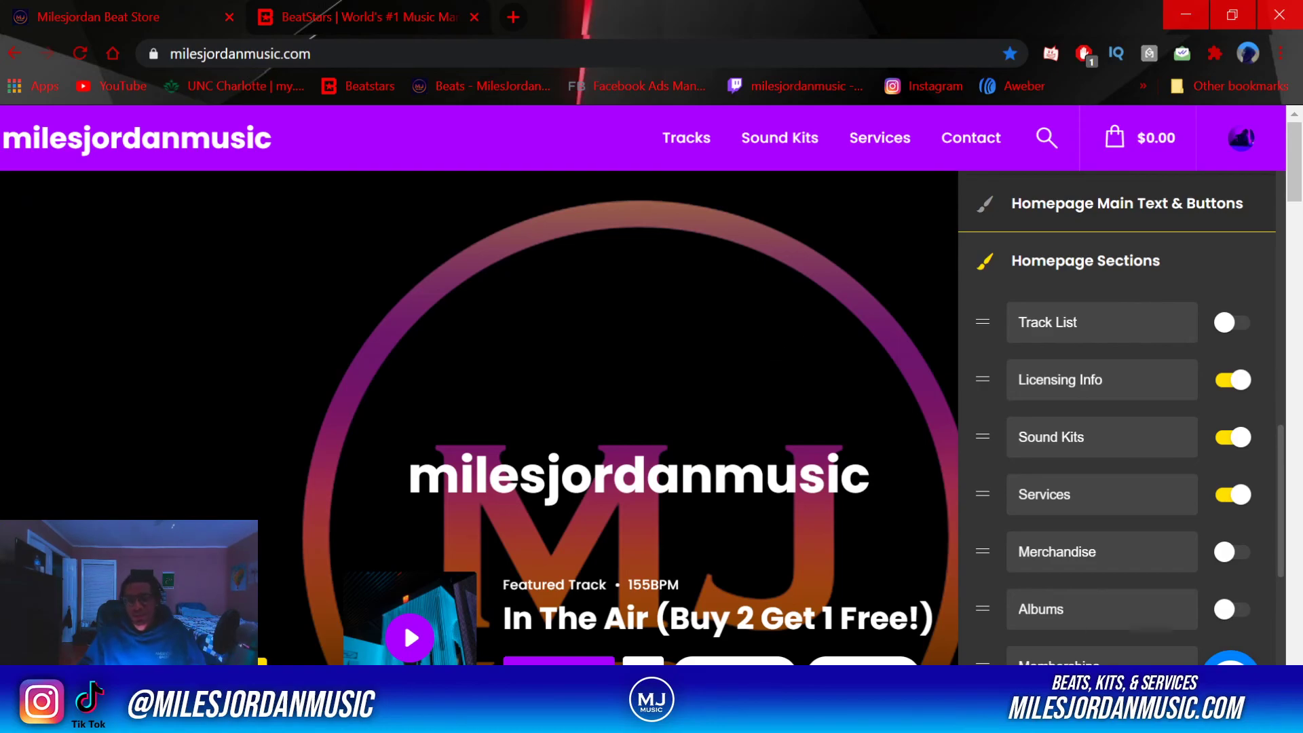
# Review the Homepage Sections toggles alongside the preview page
pyautogui.scroll(-7, 800, 334)
pyautogui.scroll(-20, 816, 337)
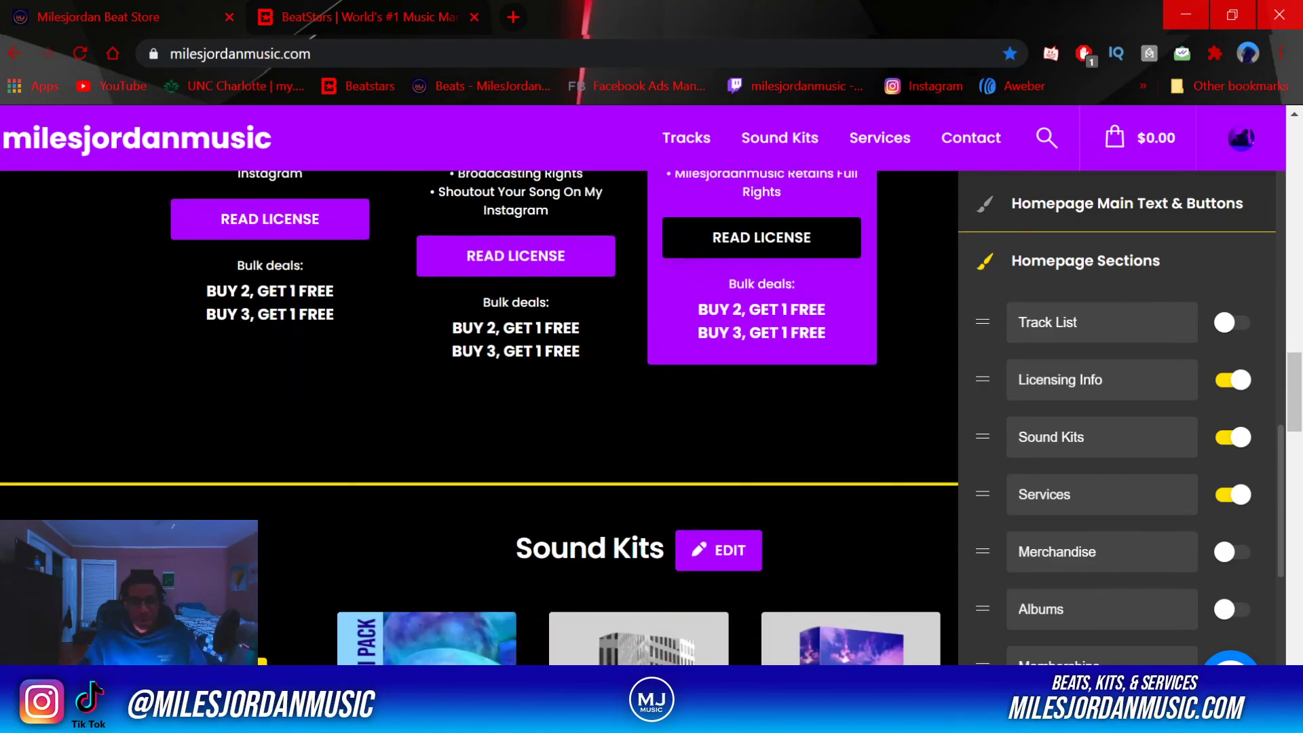
pyautogui.scroll(20, 592, 584)
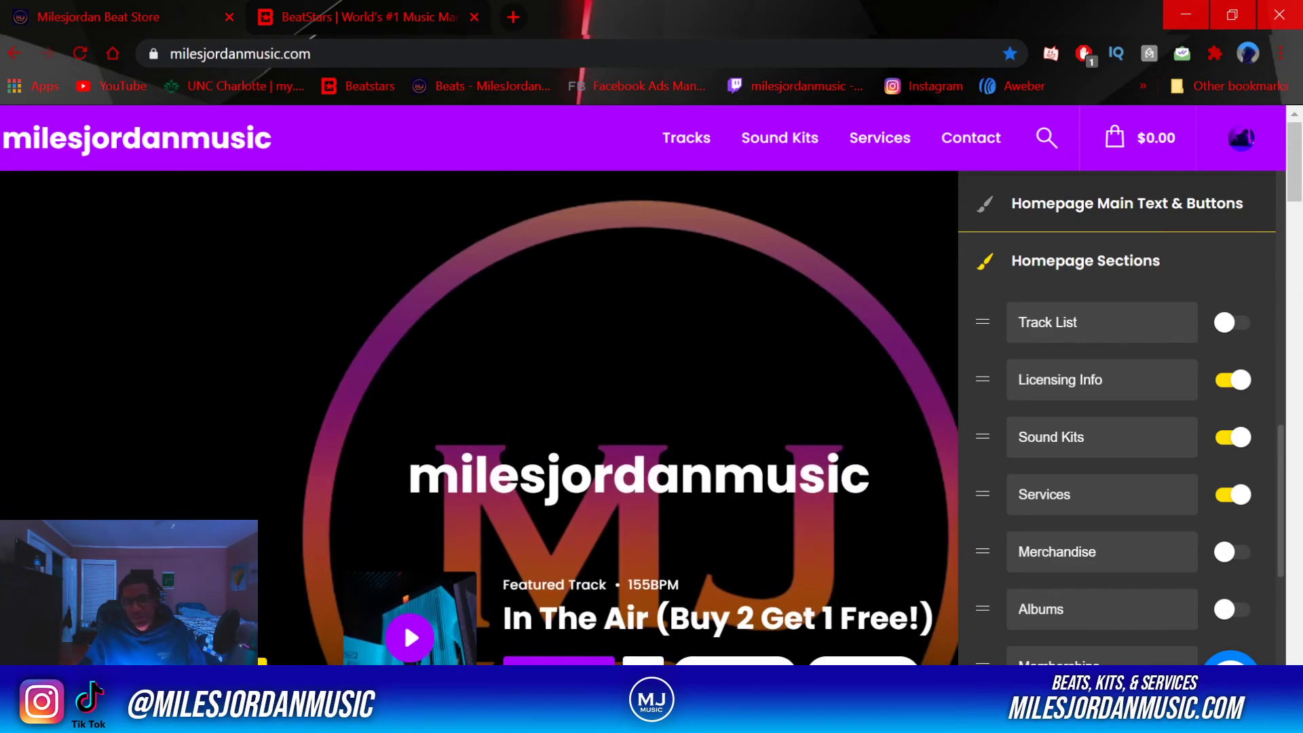
pyautogui.scroll(-6, 1049, 392)
pyautogui.scroll(9, 1143, 424)
pyautogui.scroll(-3, 1144, 424)
pyautogui.scroll(-5, 1120, 413)
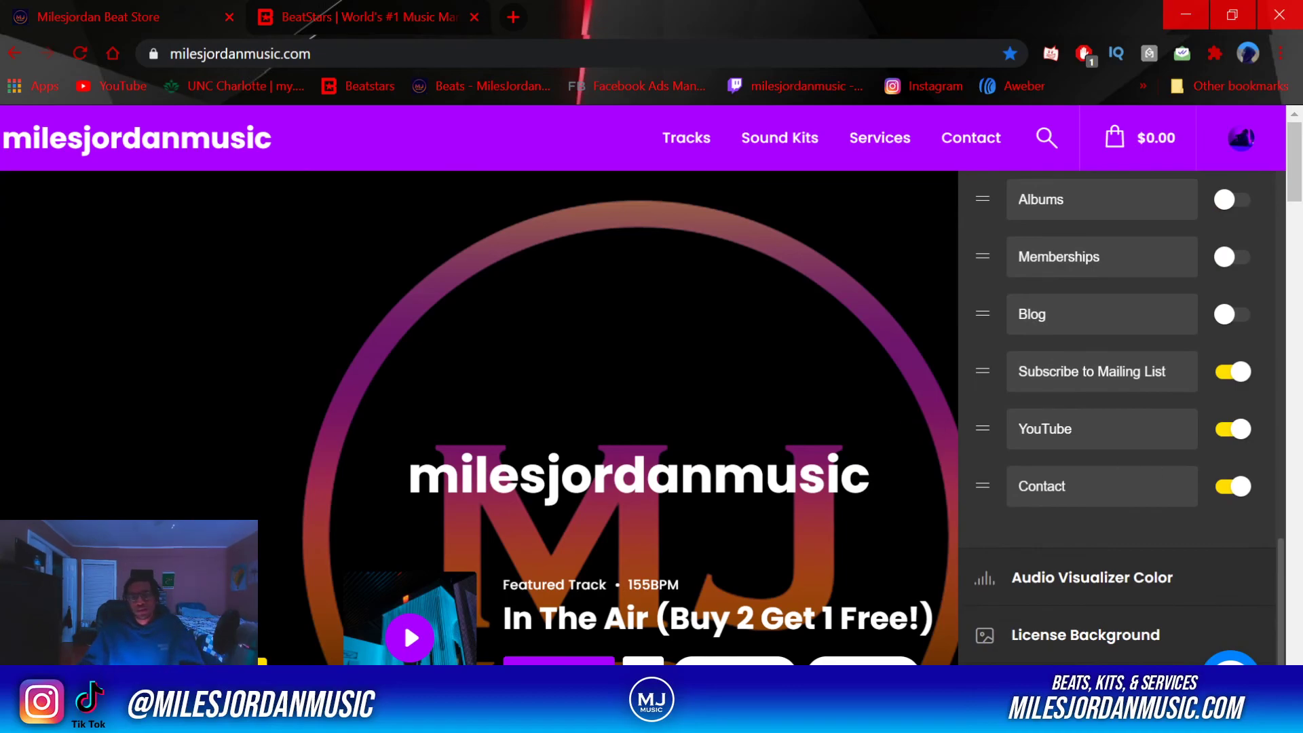
pyautogui.scroll(-8, 579, 451)
pyautogui.scroll(-6, 580, 456)
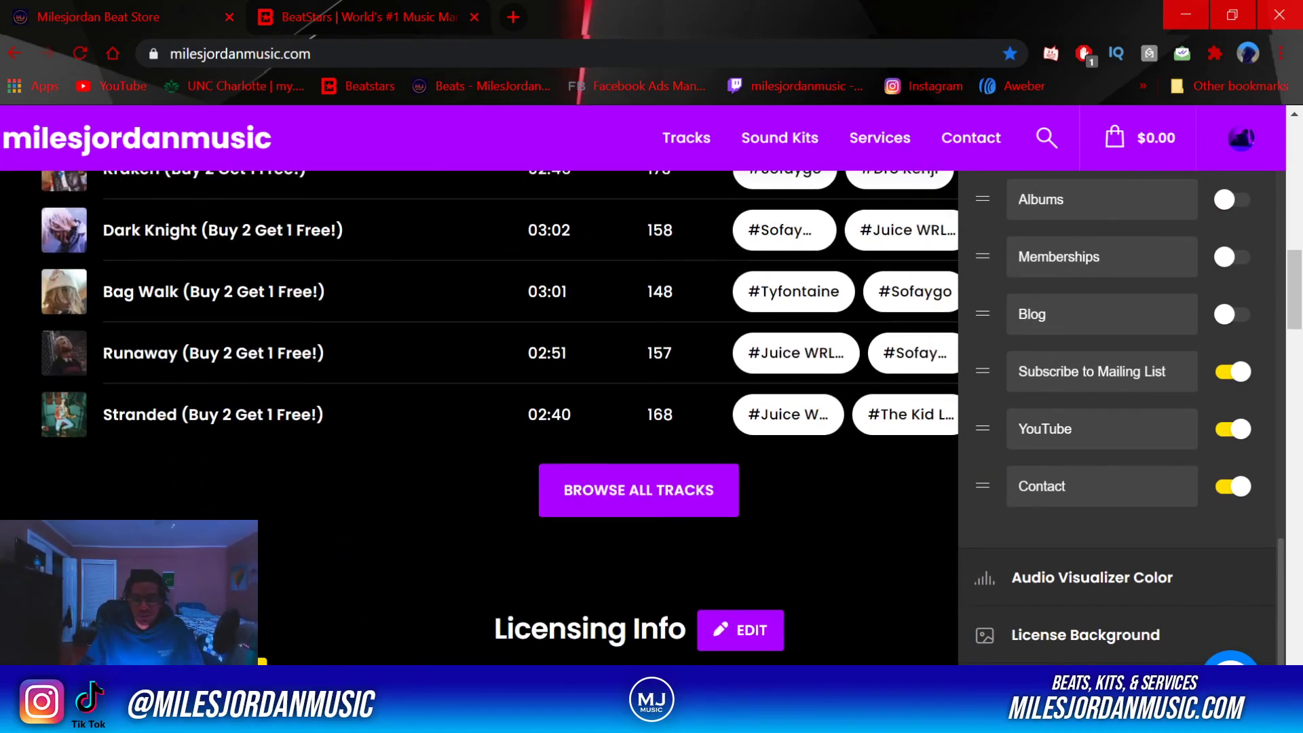
pyautogui.scroll(-15, 637, 489)
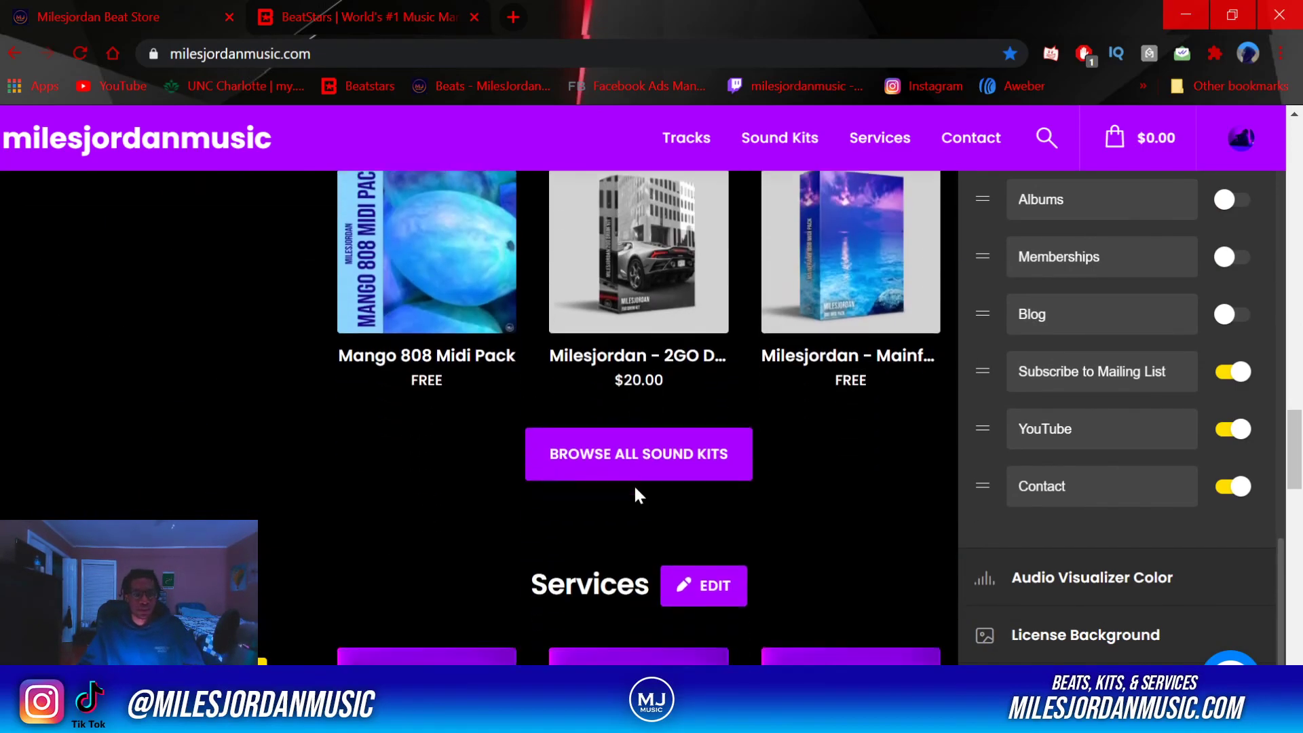
pyautogui.scroll(-10, 634, 486)
pyautogui.scroll(8, 633, 483)
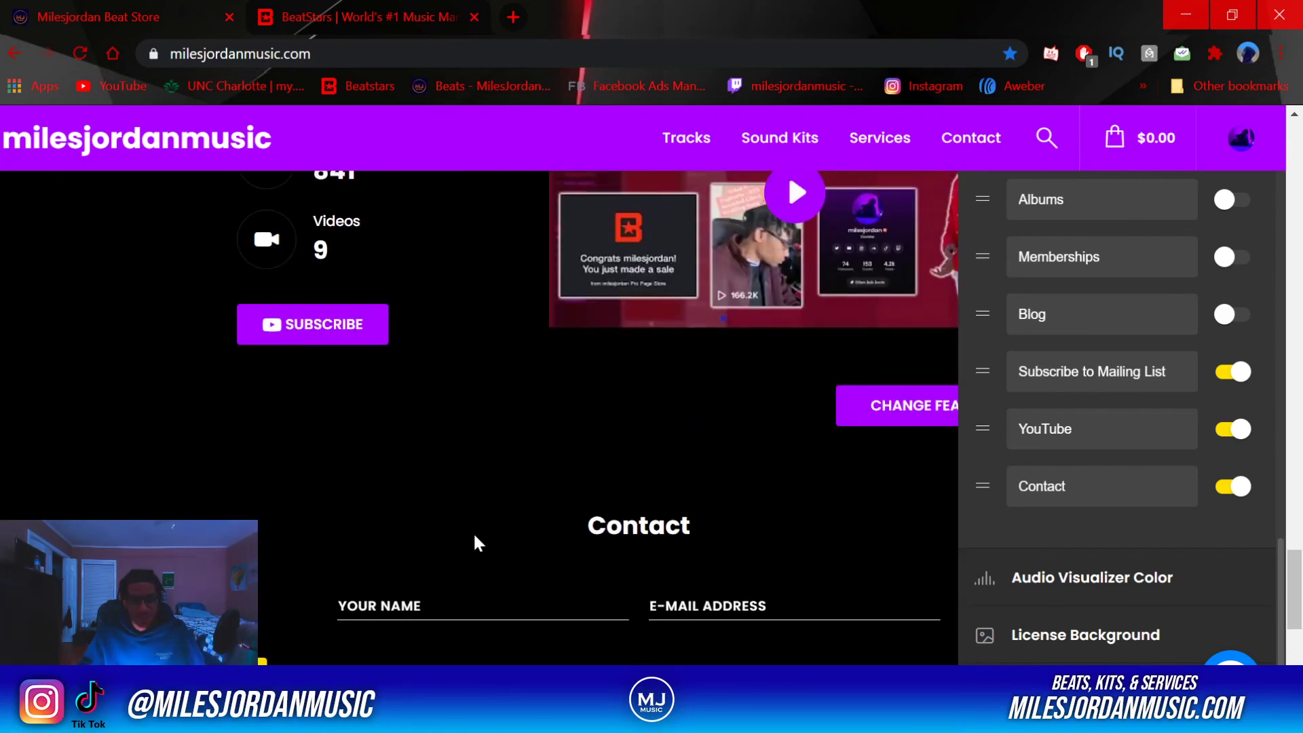
pyautogui.scroll(-4, 518, 536)
pyautogui.scroll(15, 583, 536)
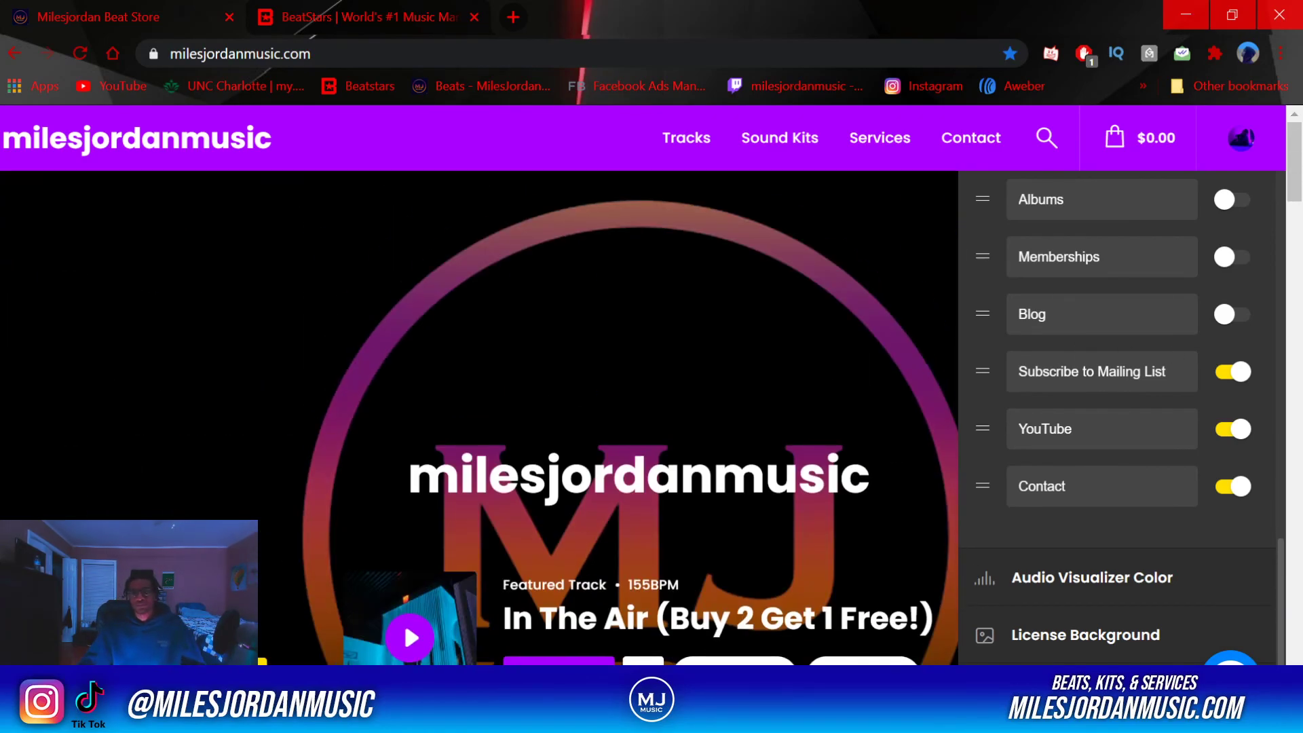
pyautogui.scroll(8, 1126, 372)
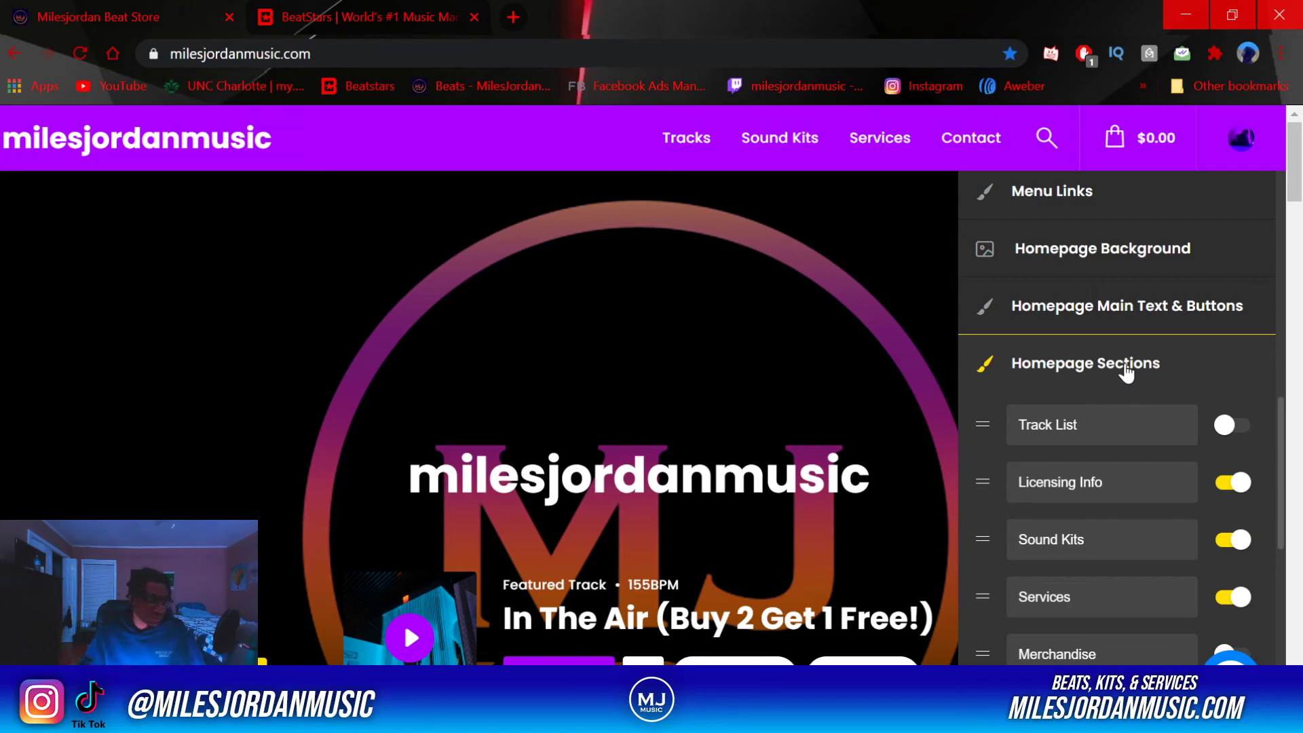
pyautogui.scroll(-2, 1122, 495)
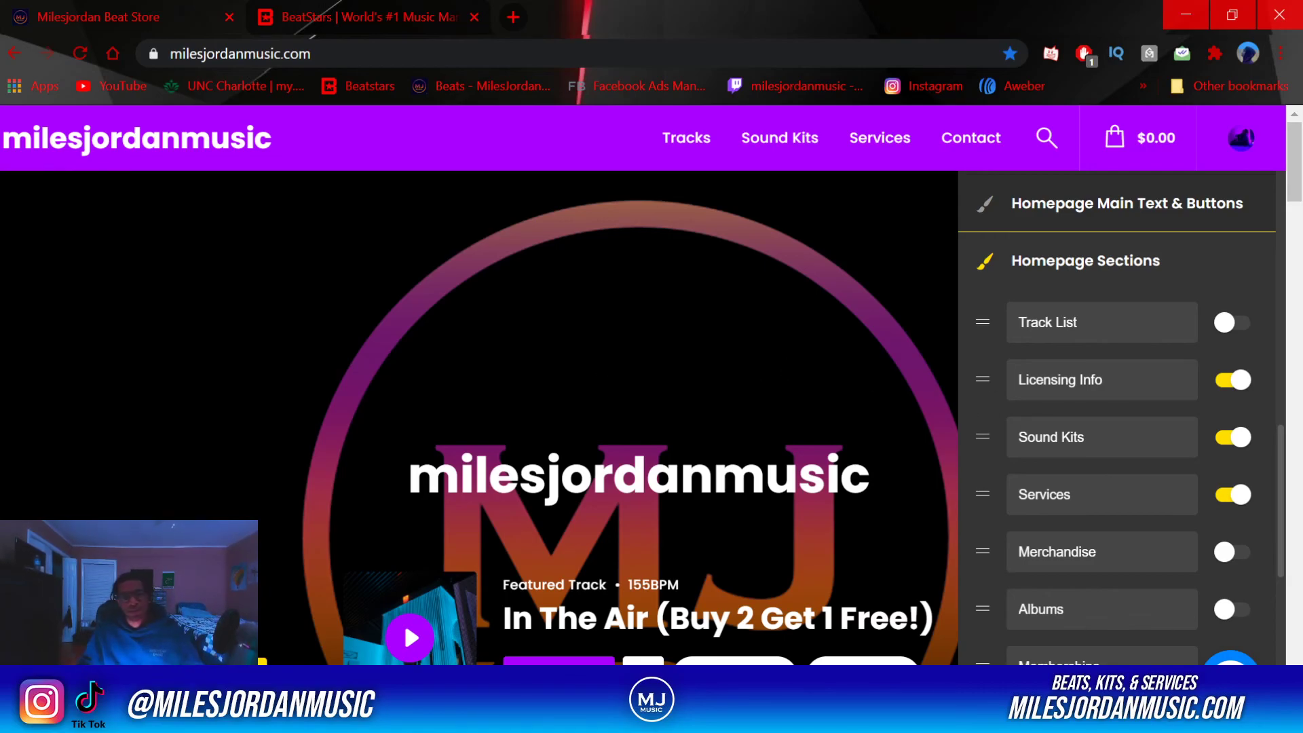
# Open the Audio Visualizer Color settings, both colours at #AA00FF
pyautogui.scroll(-3, 1108, 502)
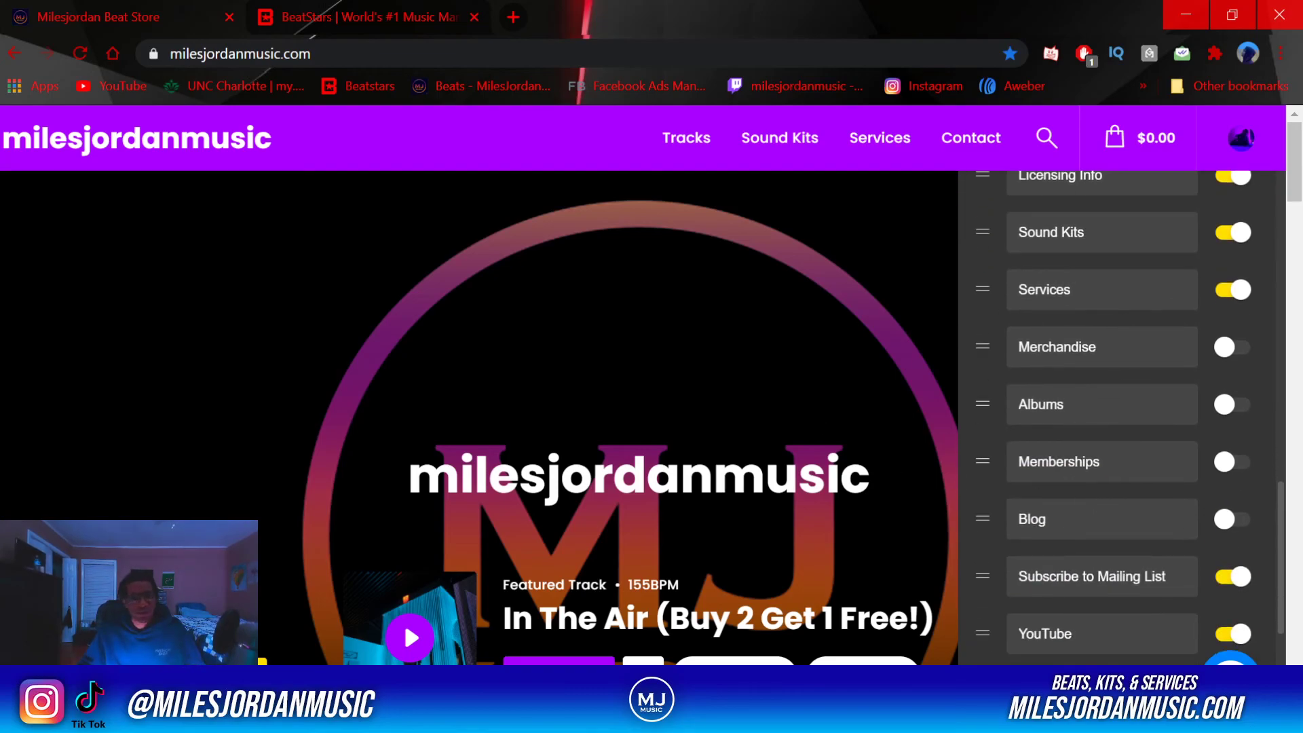
pyautogui.scroll(-15, 653, 451)
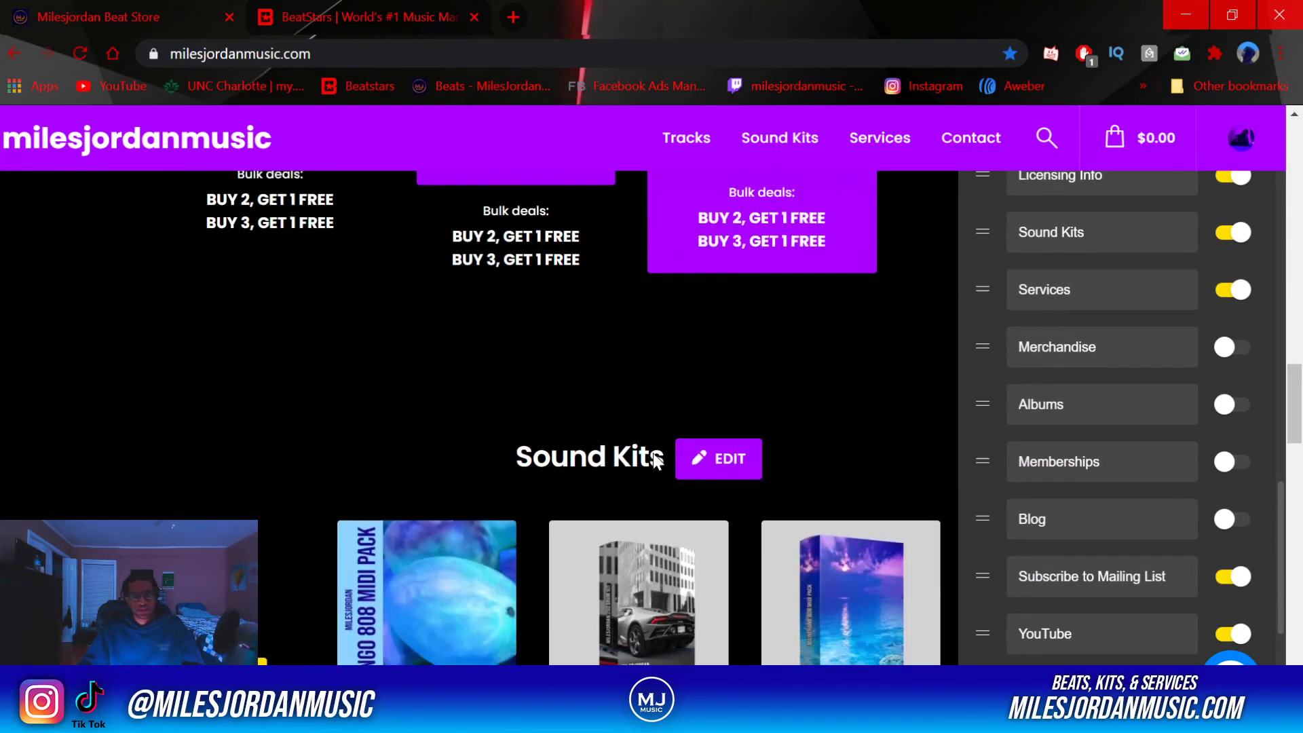
pyautogui.scroll(15, 780, 442)
pyautogui.click(848, 411)
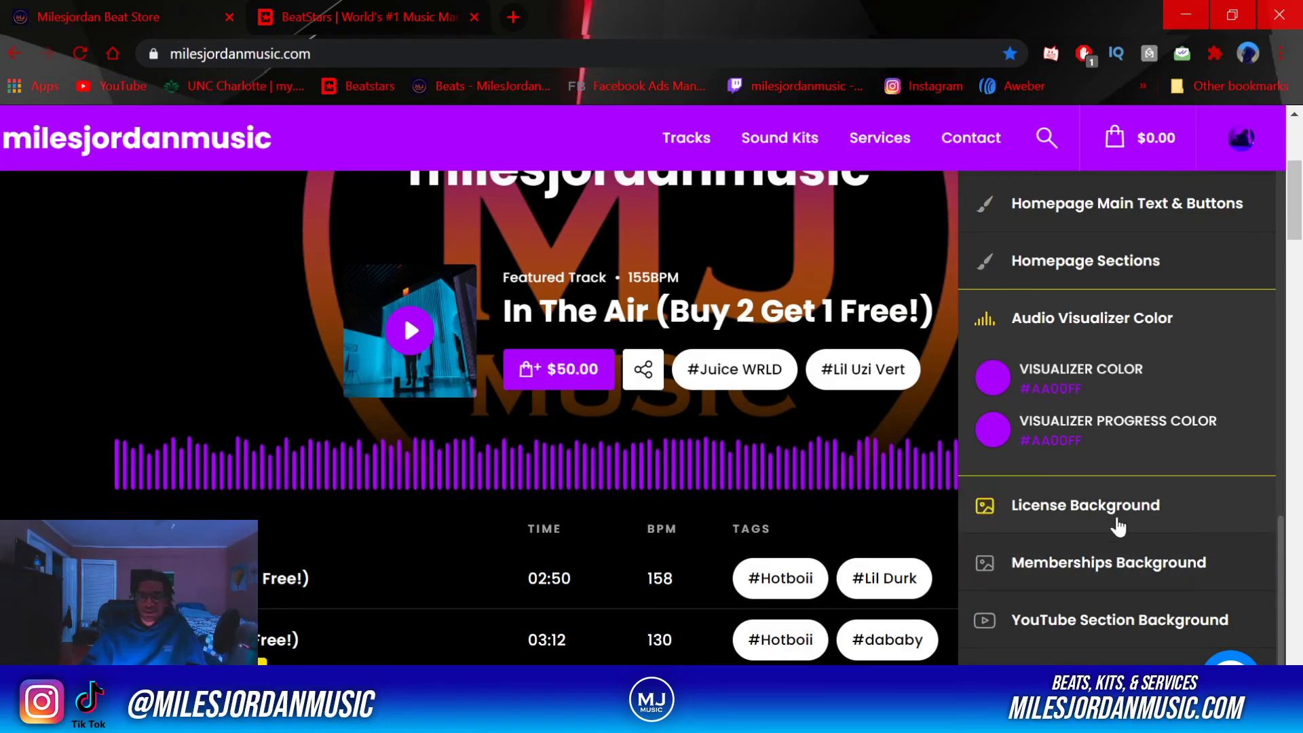
# Play the featured track In The Air to watch the purple visualizer
pyautogui.scroll(-2, 353, 407)
pyautogui.scroll(1, 180, 354)
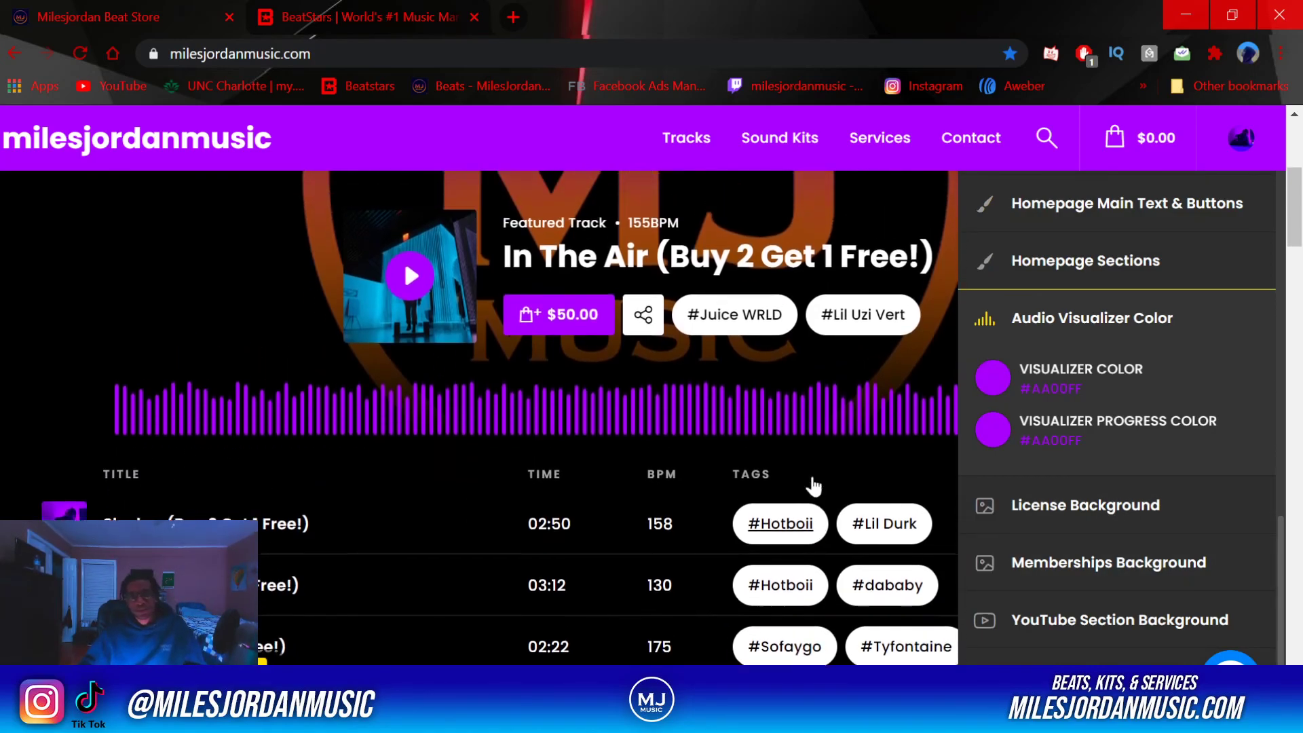
pyautogui.scroll(1, 478, 414)
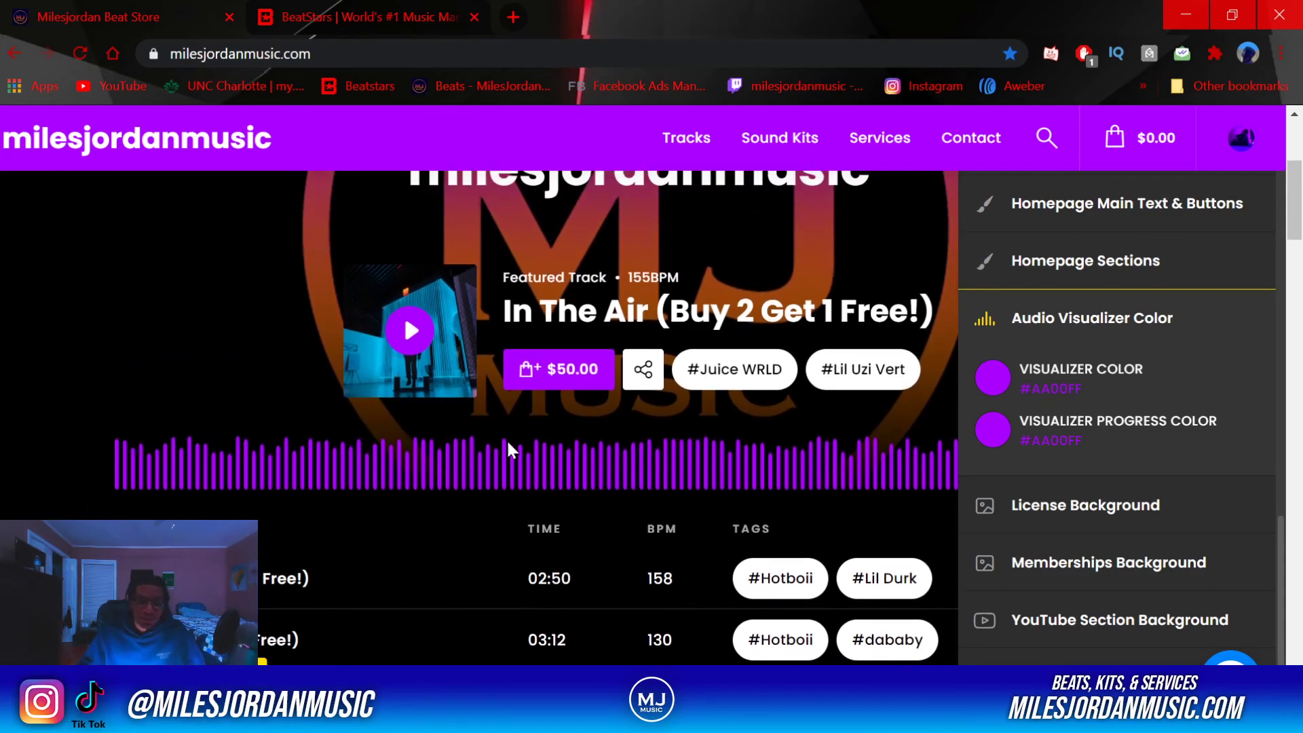
pyautogui.click(410, 330)
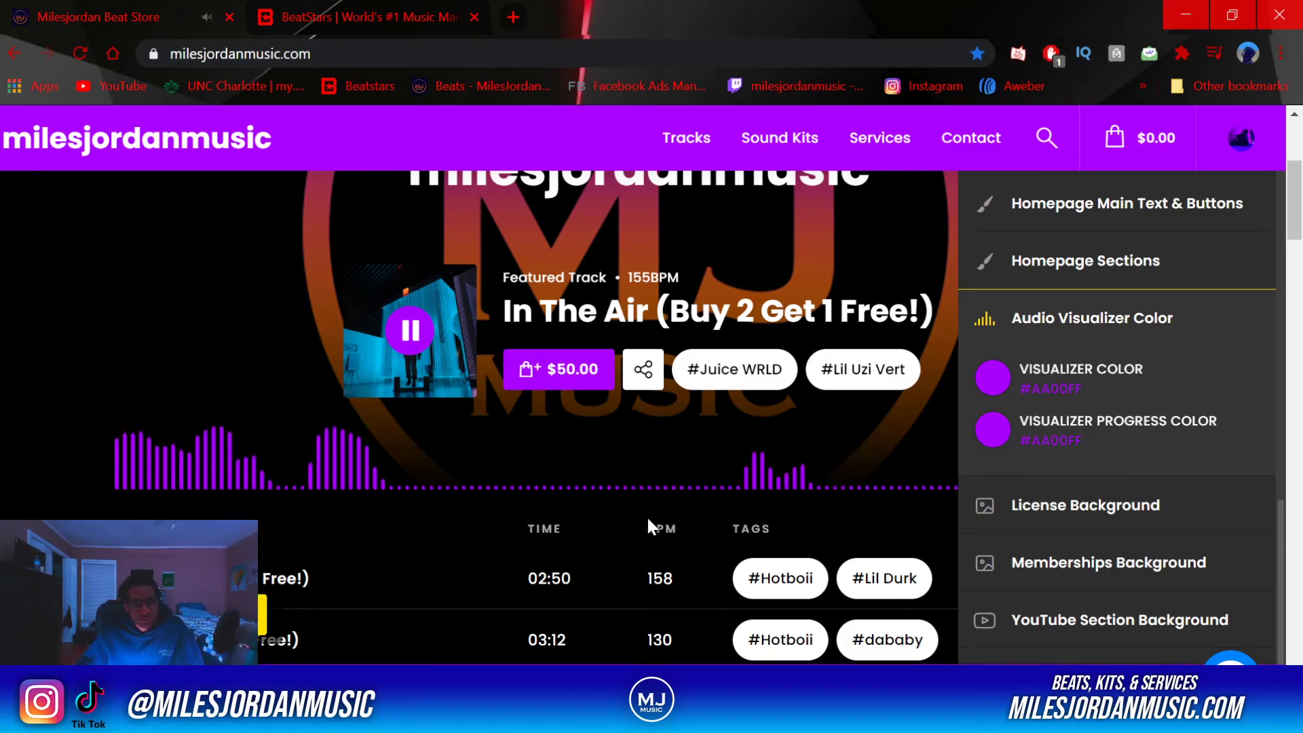
# Stop the In The Air playback
pyautogui.scroll(-2, 288, 508)
pyautogui.scroll(2, 256, 465)
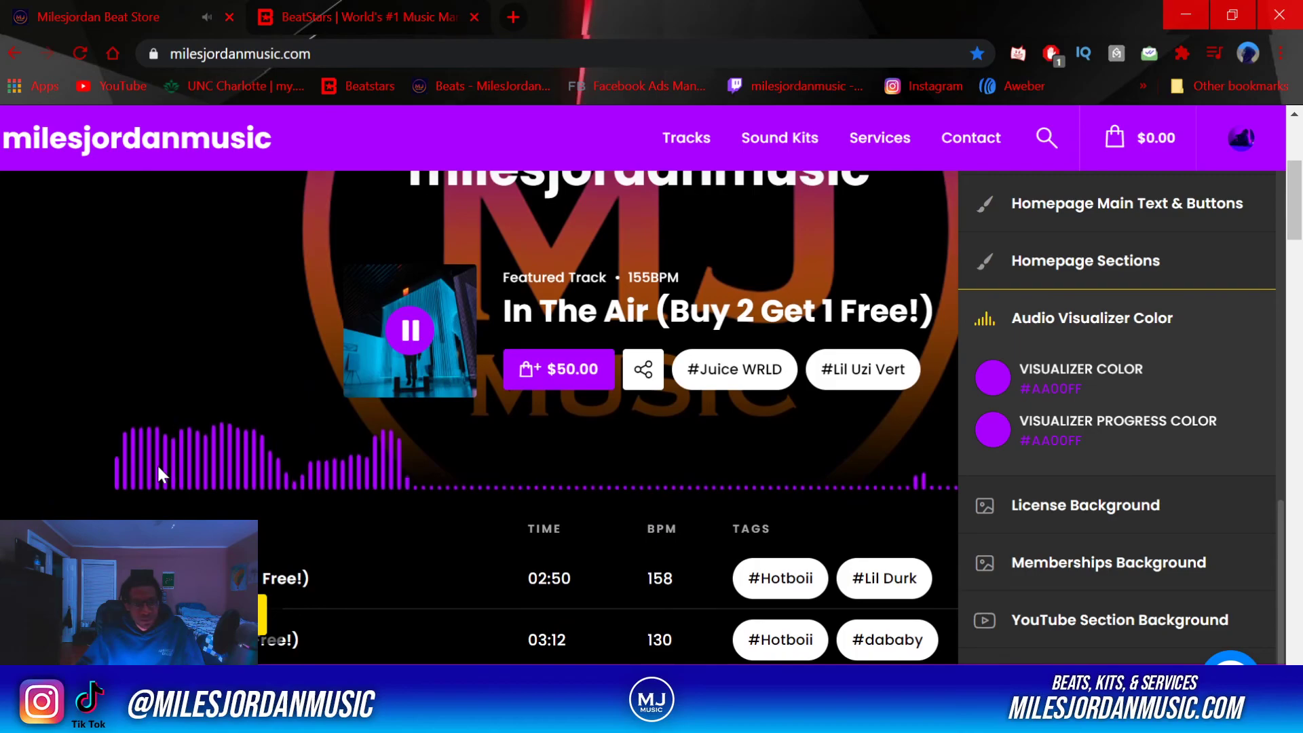
pyautogui.scroll(2, 847, 344)
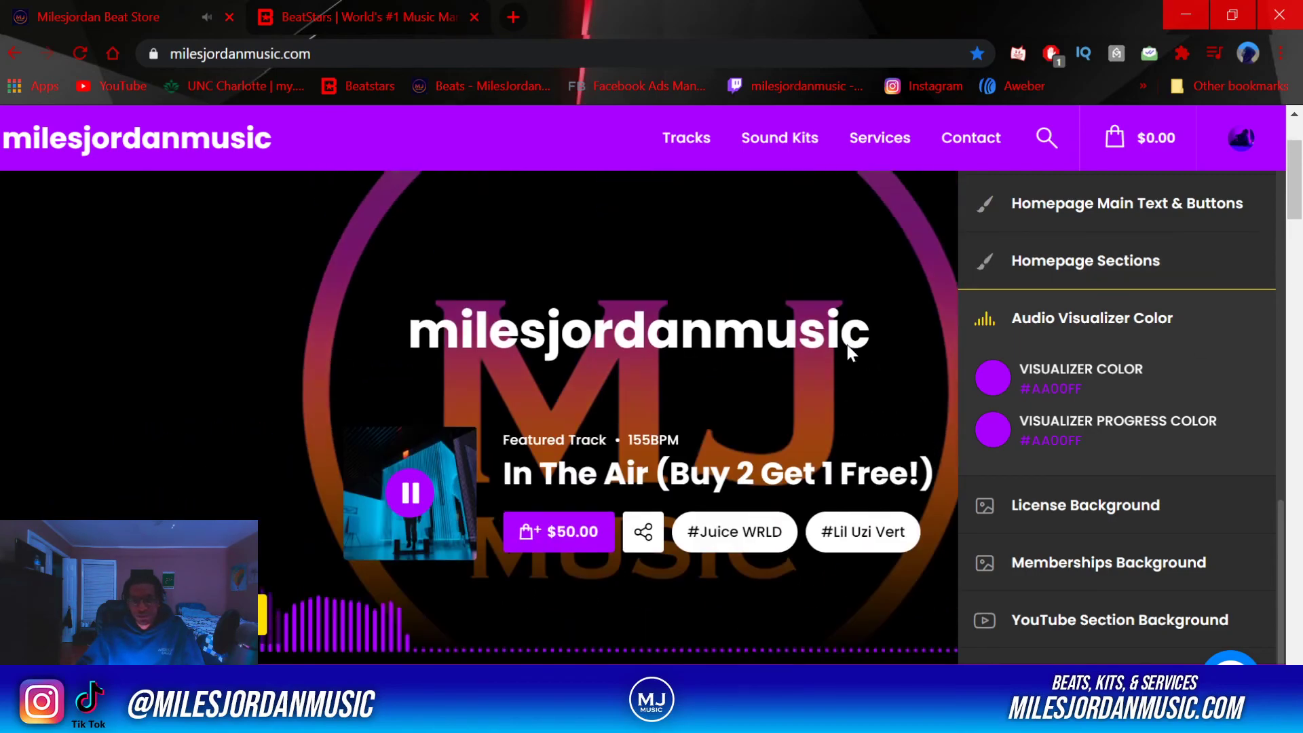
pyautogui.scroll(-2, 842, 356)
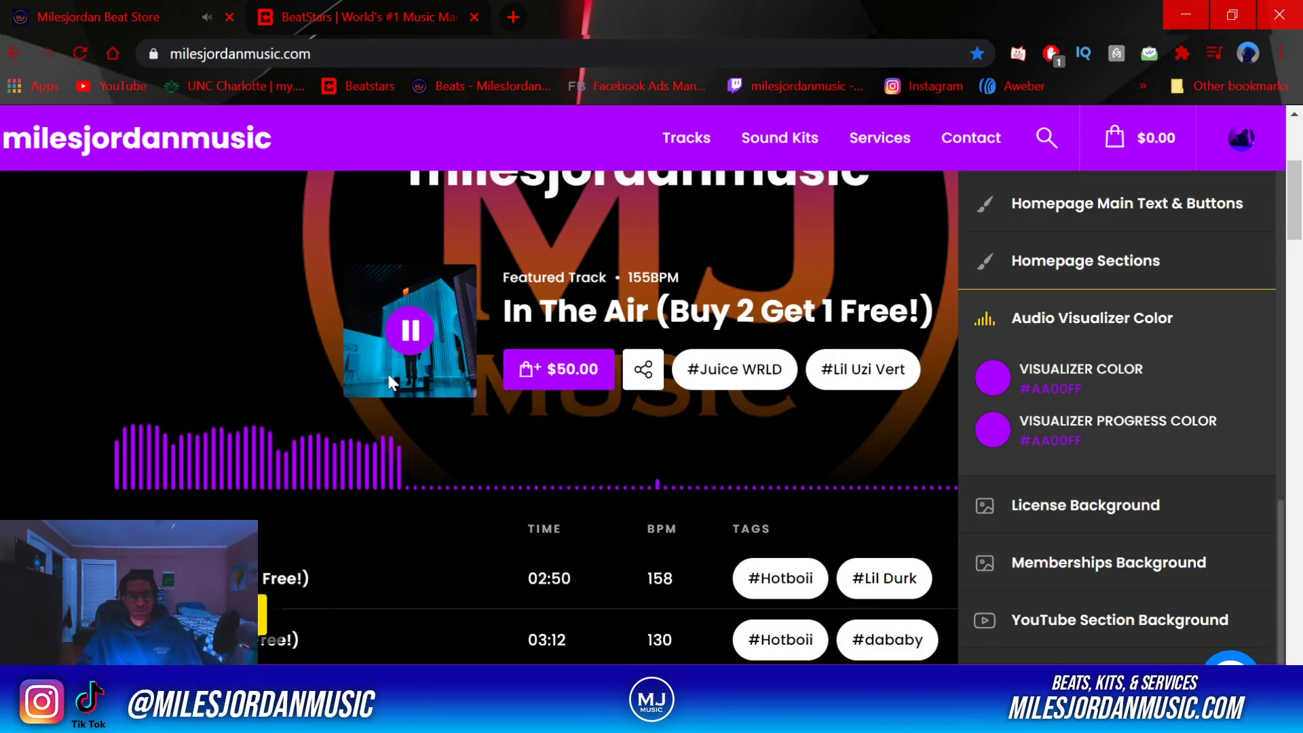
pyautogui.click(411, 333)
pyautogui.scroll(-15, 860, 429)
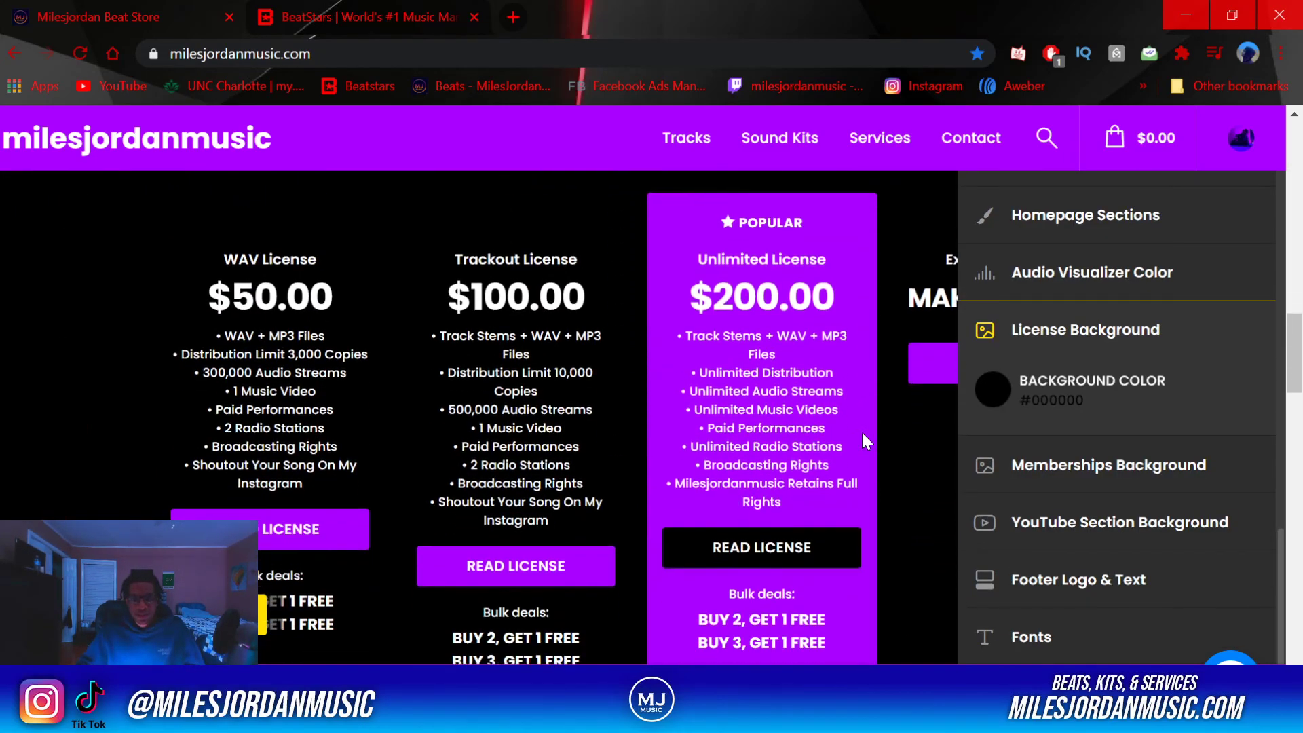
# Apply a yellow #FFC107 License Background colour and view the result
pyautogui.click(991, 389)
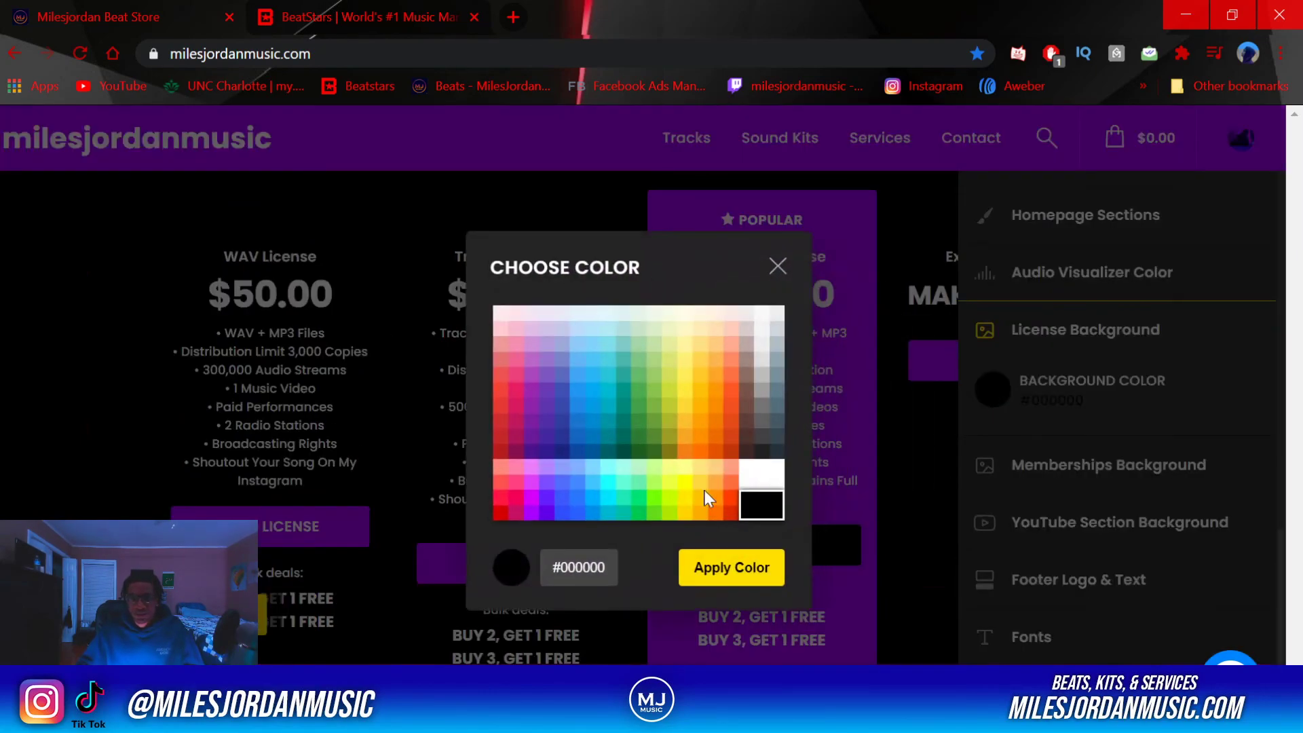
pyautogui.click(698, 387)
pyautogui.click(730, 567)
pyautogui.scroll(3, 347, 401)
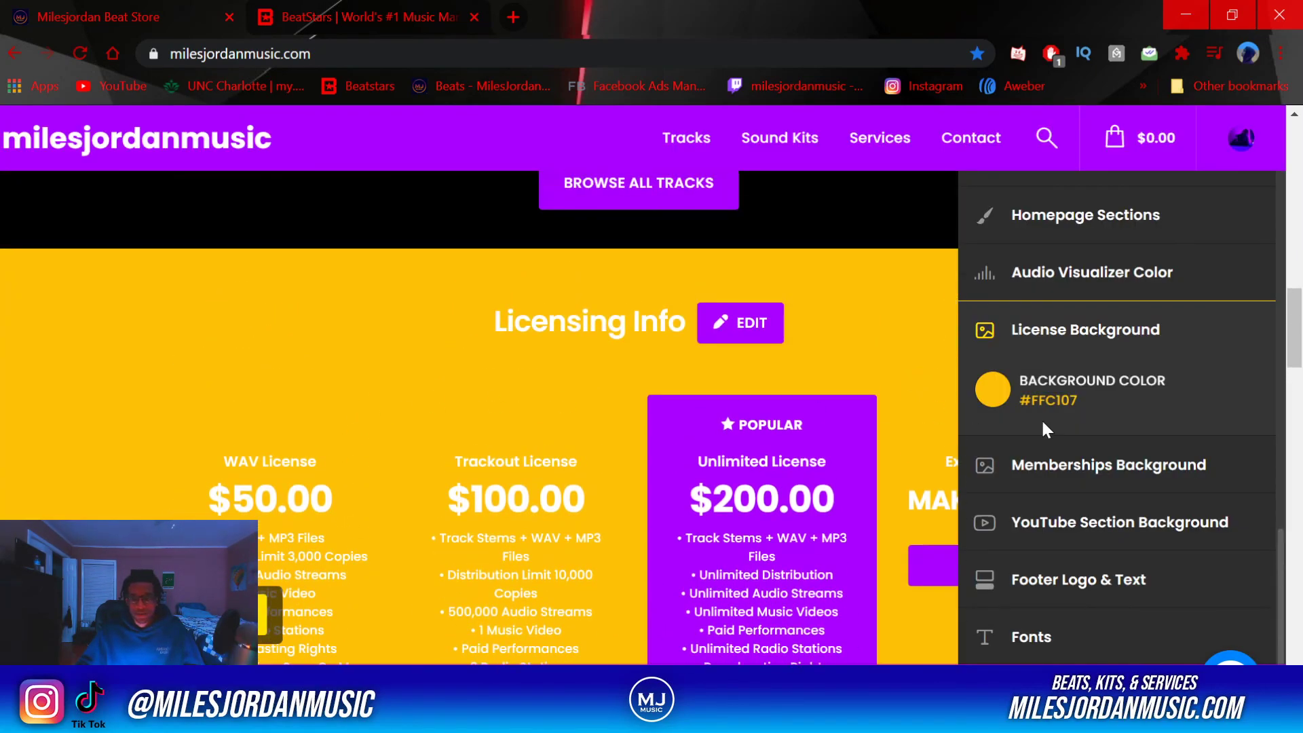
pyautogui.scroll(-6, 649, 441)
pyautogui.scroll(8, 644, 448)
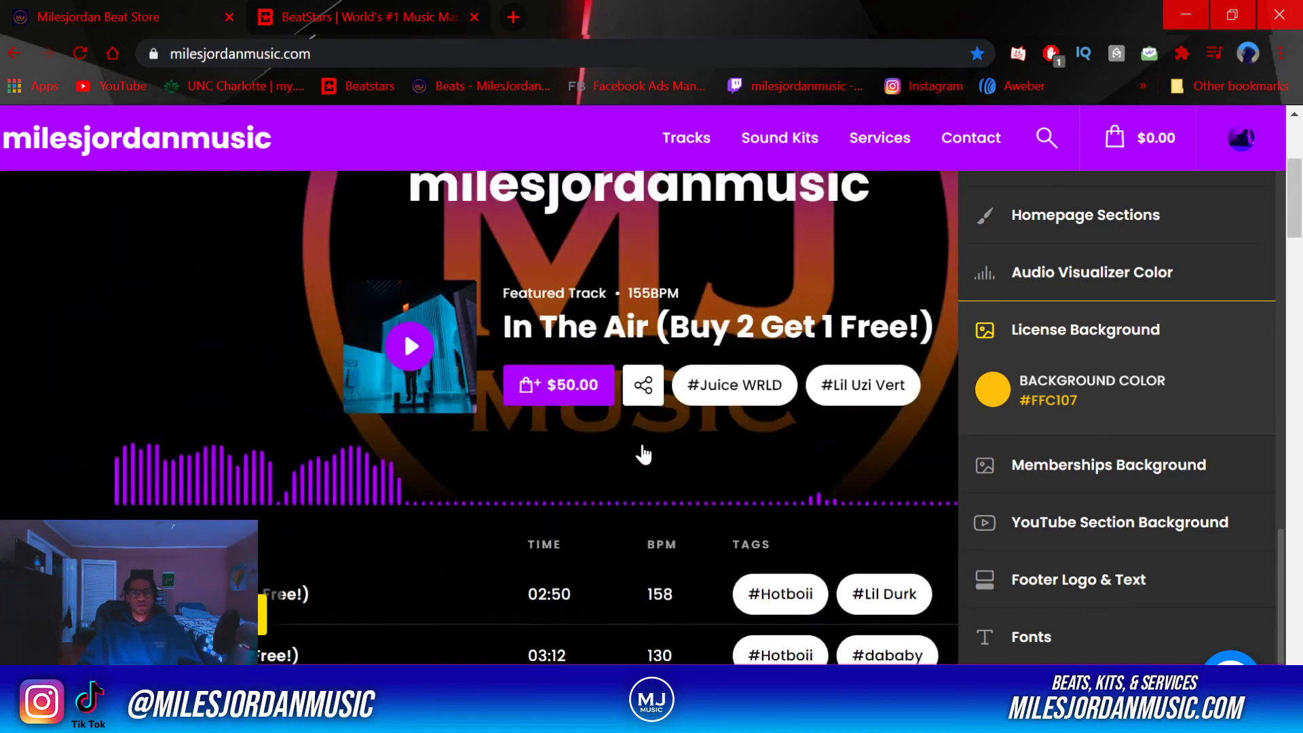
pyautogui.scroll(-8, 643, 451)
pyautogui.scroll(6, 631, 454)
pyautogui.scroll(-3, 618, 452)
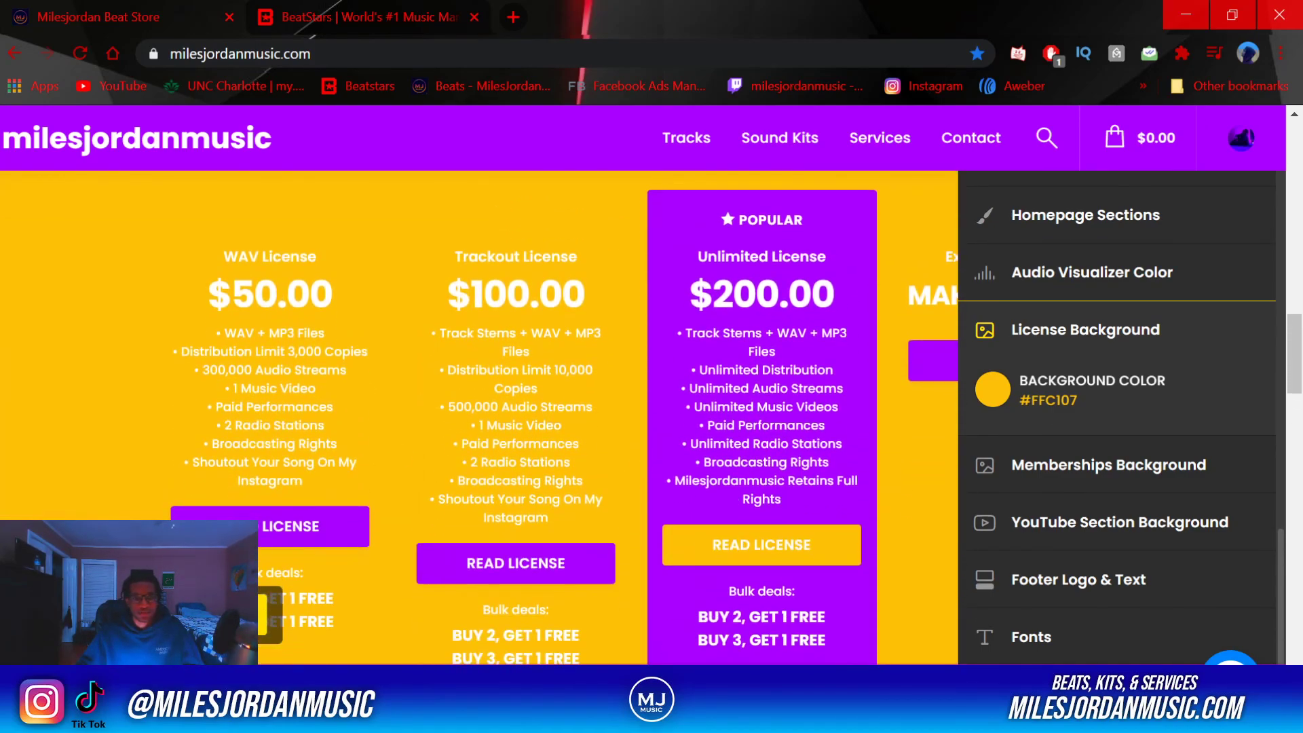
pyautogui.scroll(-3, 556, 533)
pyautogui.scroll(3, 312, 375)
# Set the License Background colour back to black #000000
pyautogui.click(992, 389)
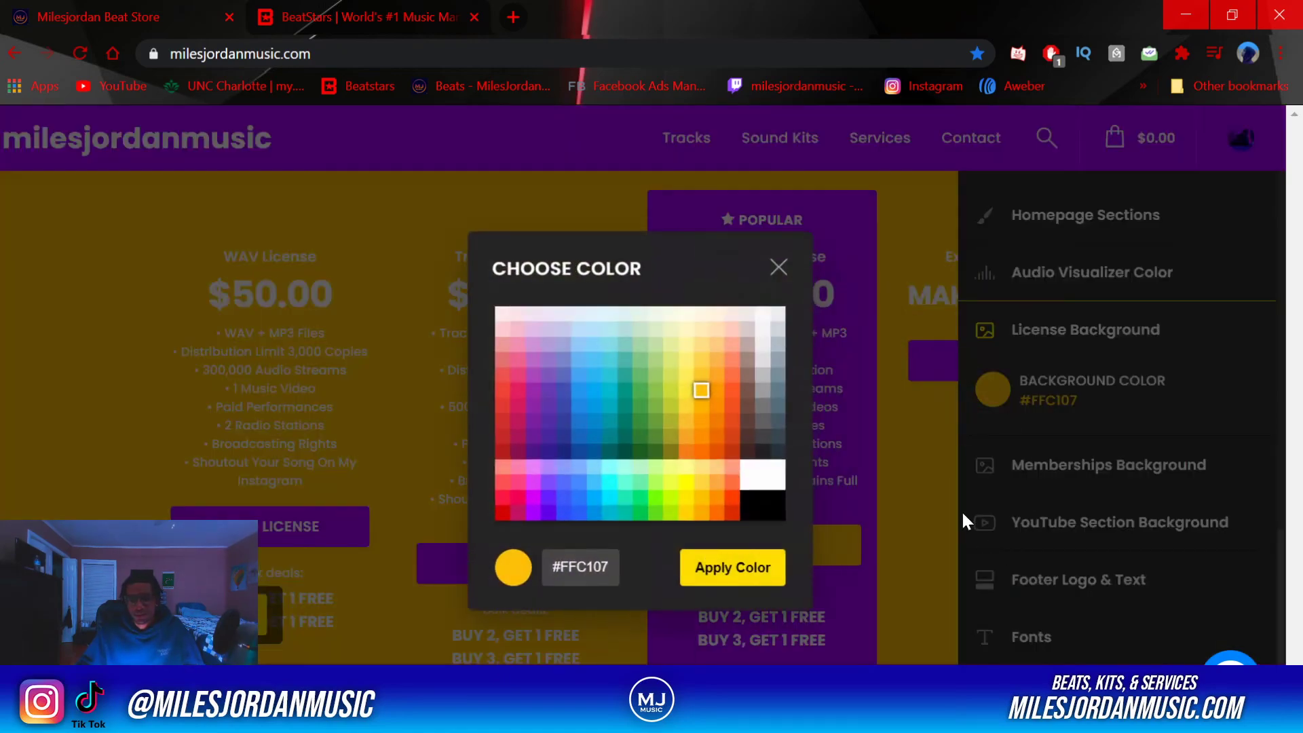
pyautogui.click(760, 514)
pyautogui.click(722, 570)
pyautogui.scroll(-10, 924, 518)
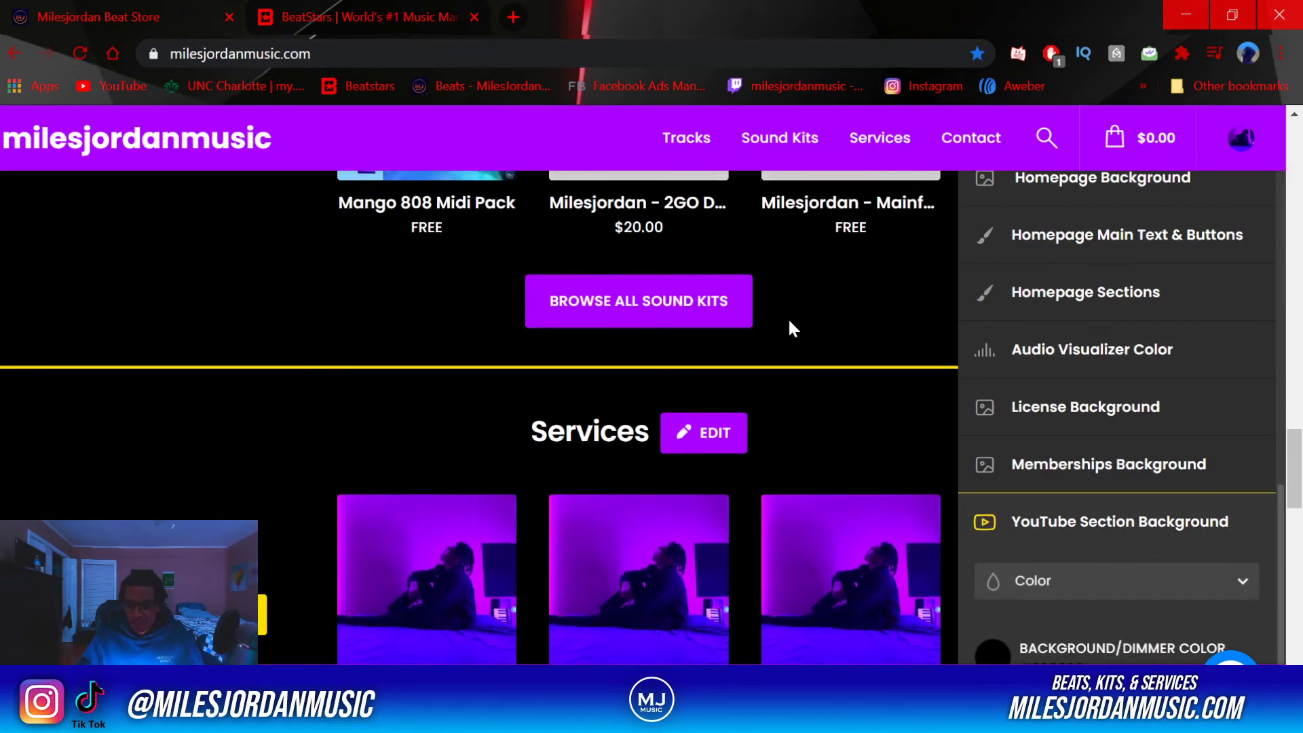
# Check the YouTube channel section and its channel name, leaving the background black
pyautogui.scroll(-10, 608, 401)
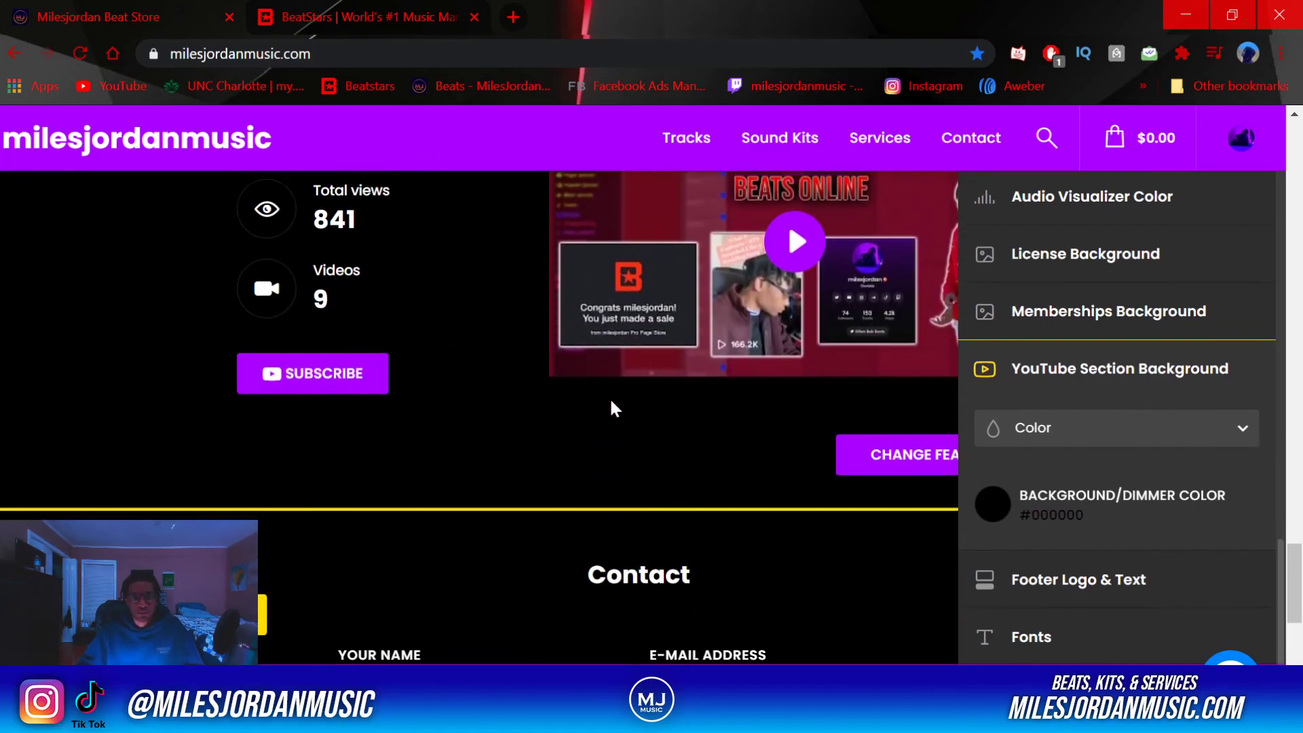
pyautogui.scroll(4, 610, 397)
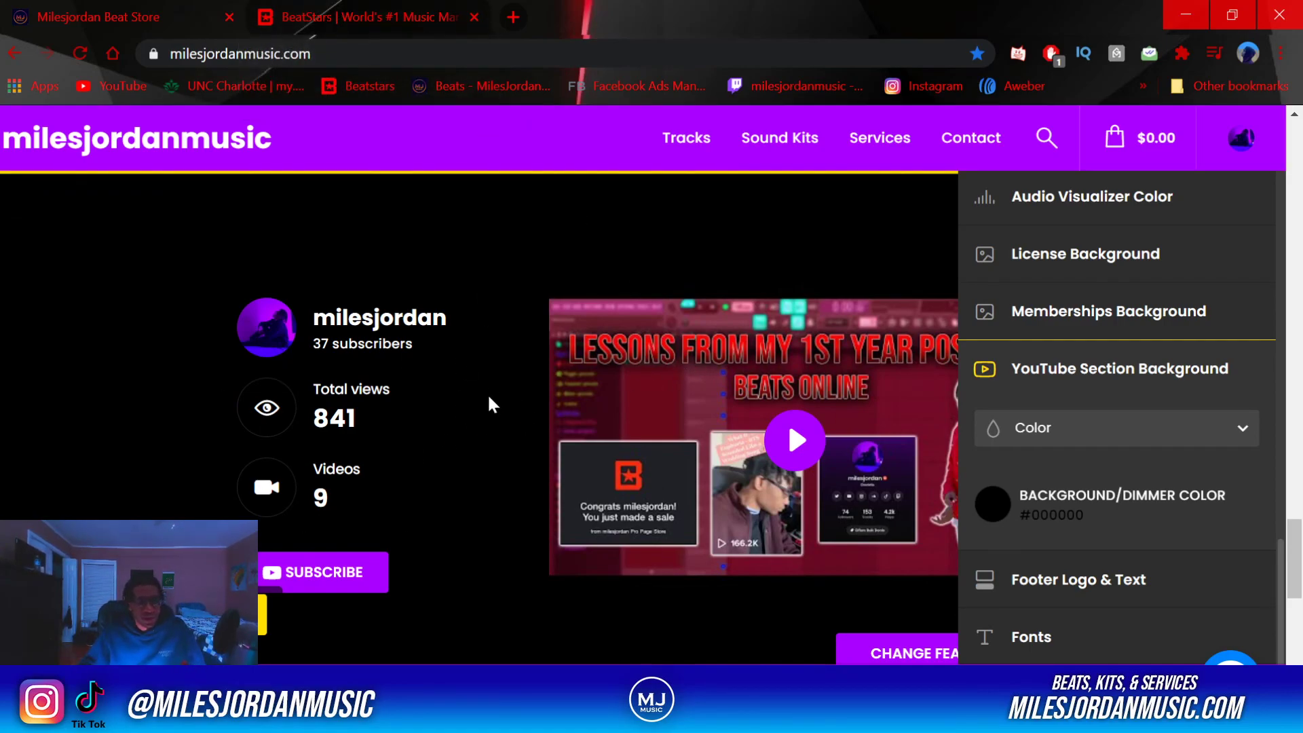
pyautogui.scroll(-2, 493, 405)
pyautogui.scroll(2, 495, 407)
pyautogui.moveTo(311, 317); pyautogui.dragTo(507, 316)
pyautogui.click(482, 368)
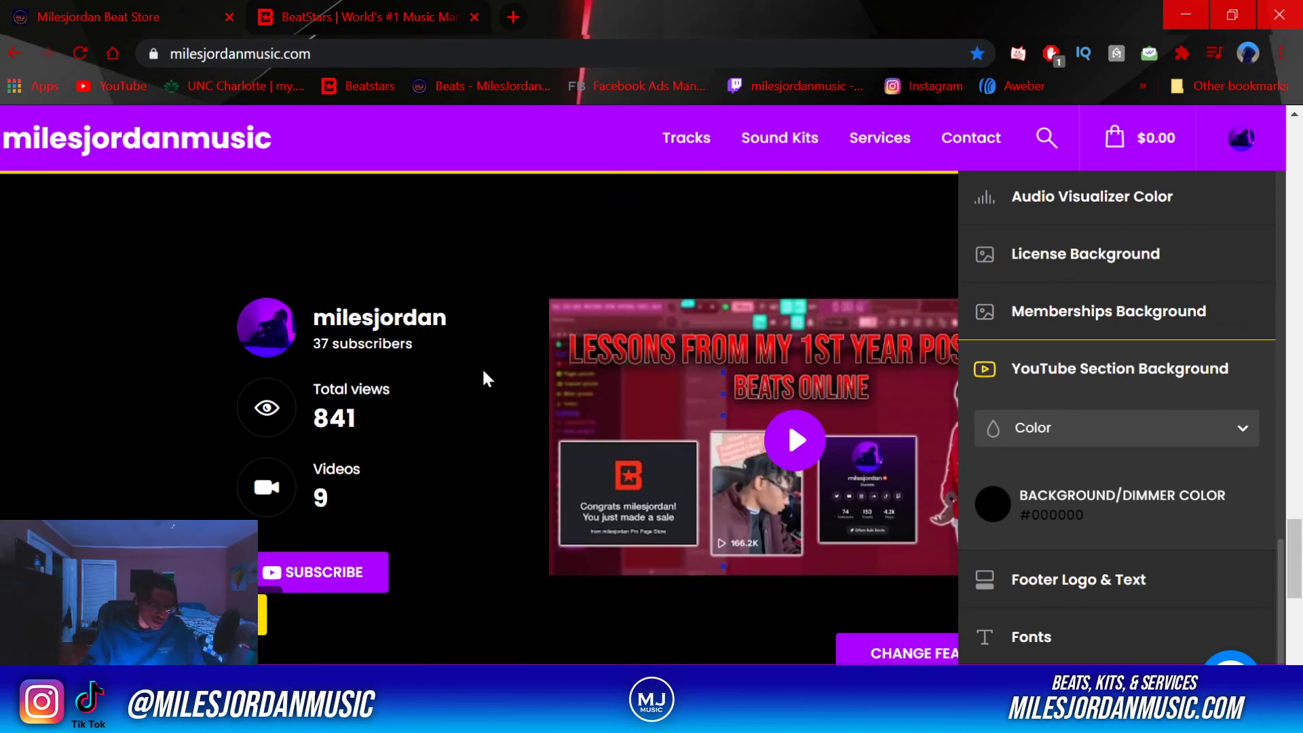
pyautogui.moveTo(448, 317); pyautogui.dragTo(233, 346)
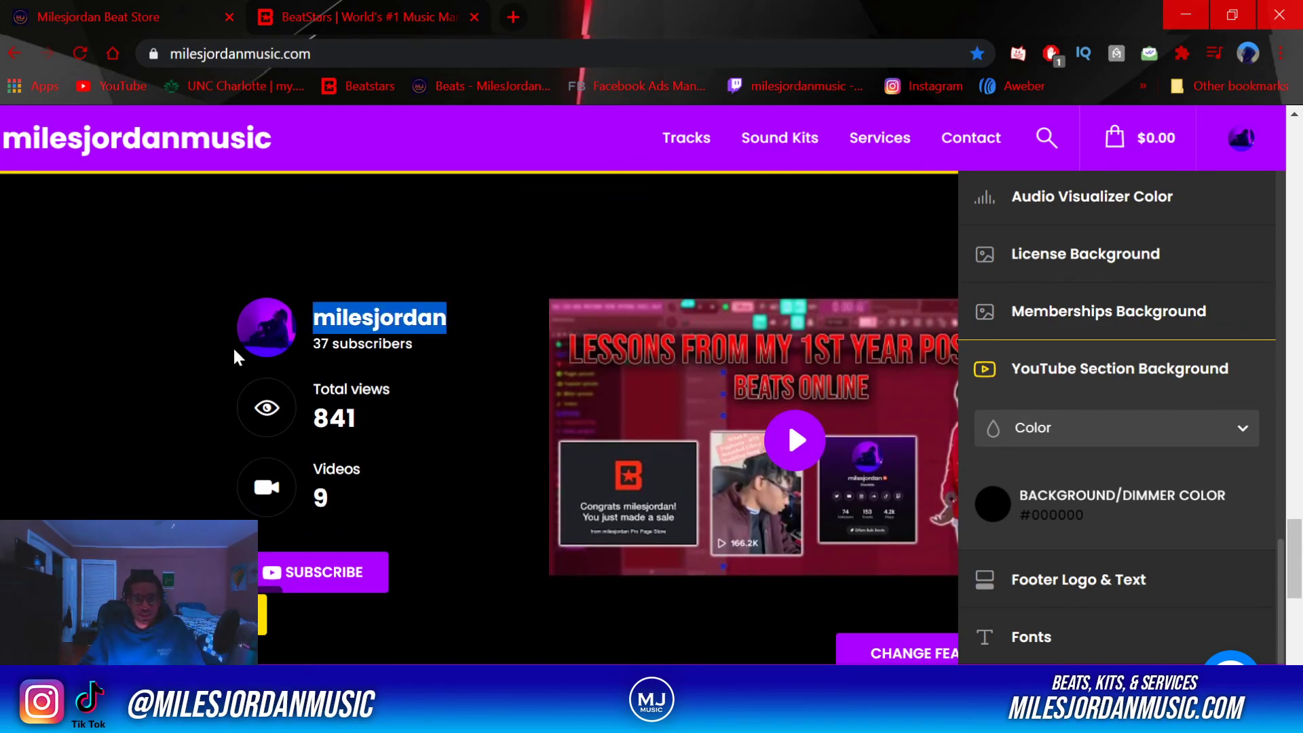
pyautogui.click(492, 429)
# Collapse the YouTube Section Background settings in the sidebar
pyautogui.scroll(2, 492, 429)
pyautogui.scroll(-3, 548, 452)
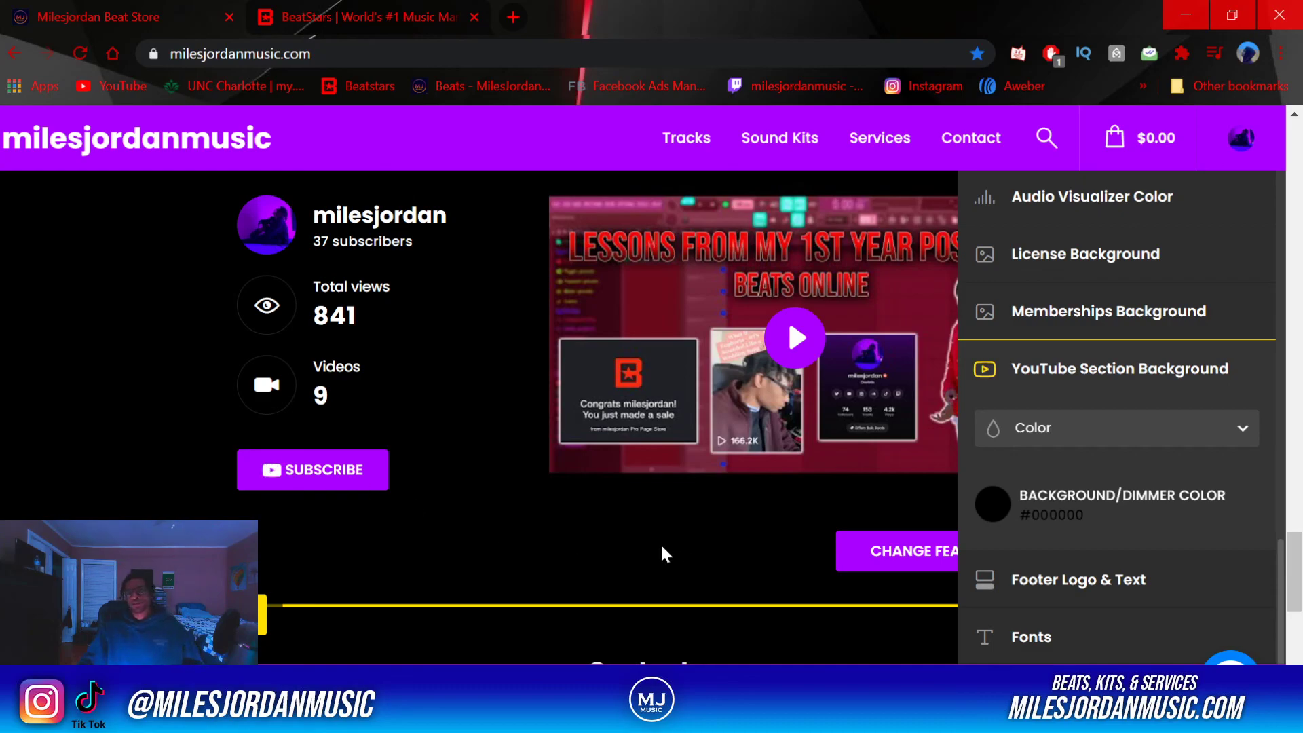
pyautogui.click(1120, 371)
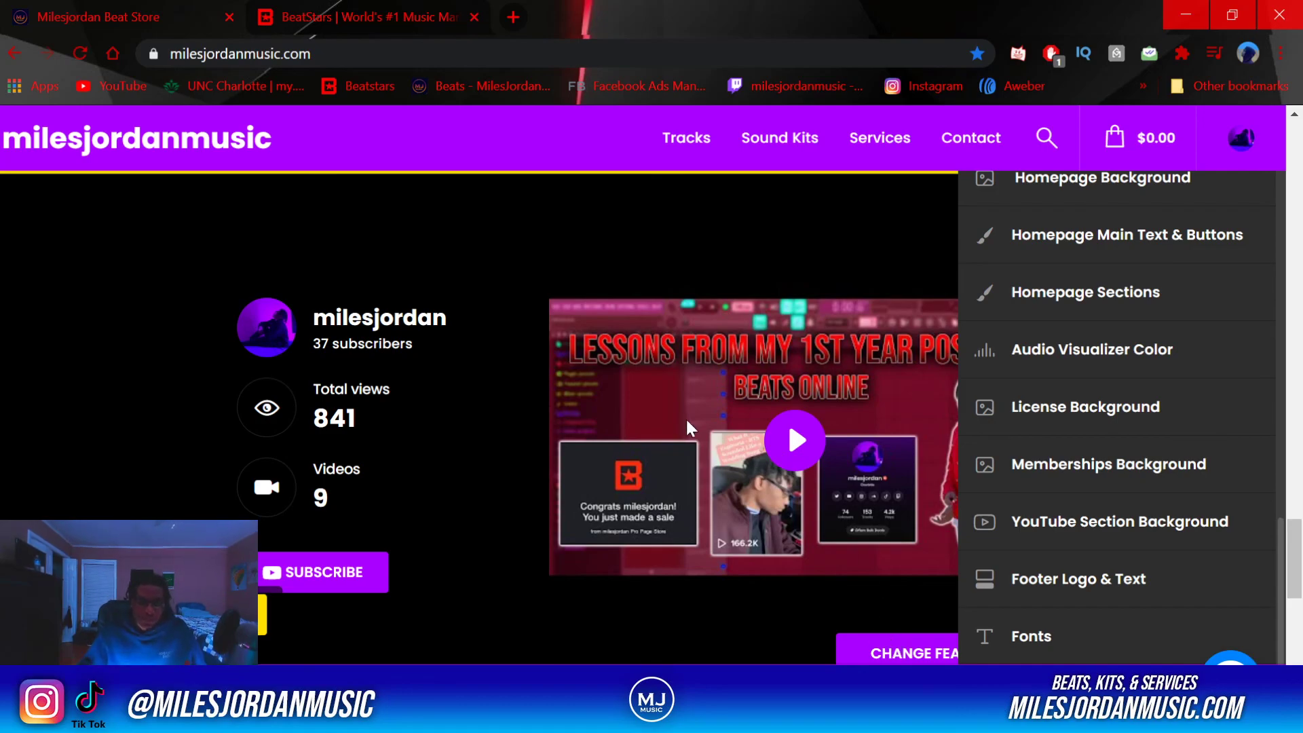
pyautogui.scroll(-3, 814, 461)
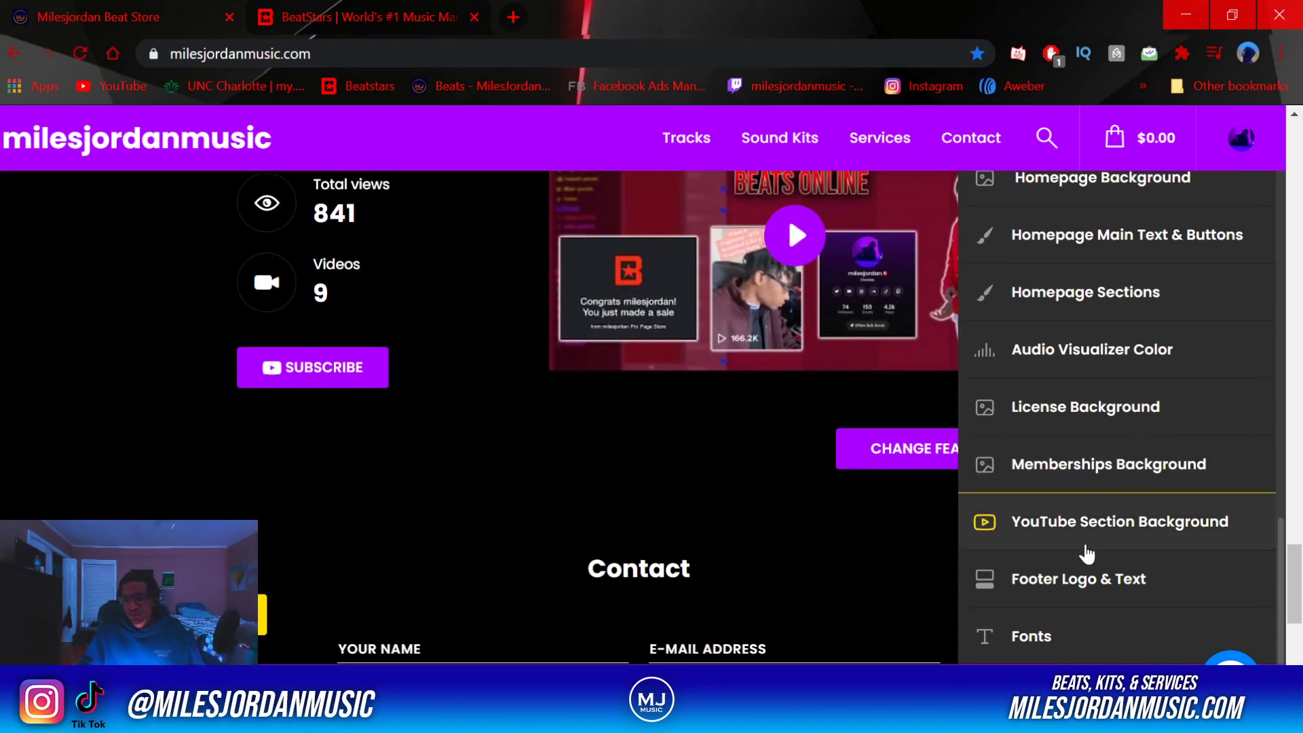
# Check the Footer Logo & Text settings with white text and footnote, then close the customization panel
pyautogui.click(1086, 578)
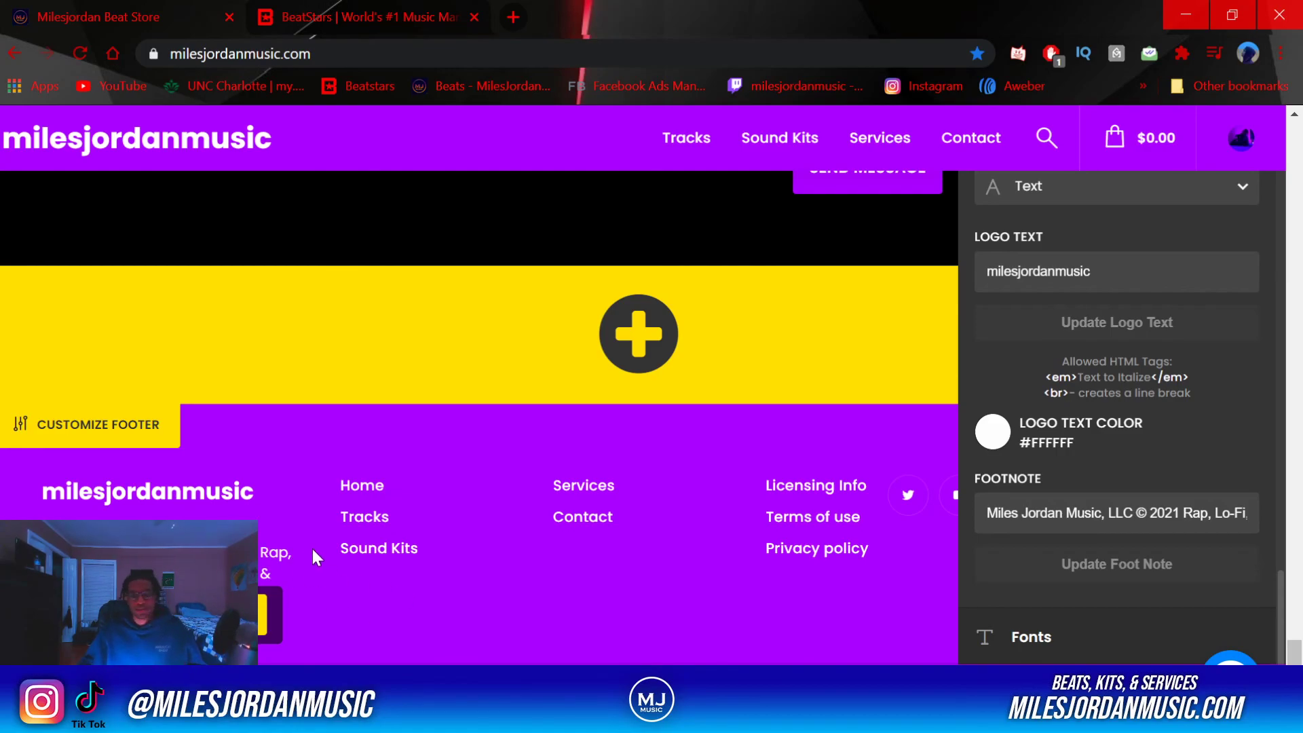
pyautogui.click(367, 485)
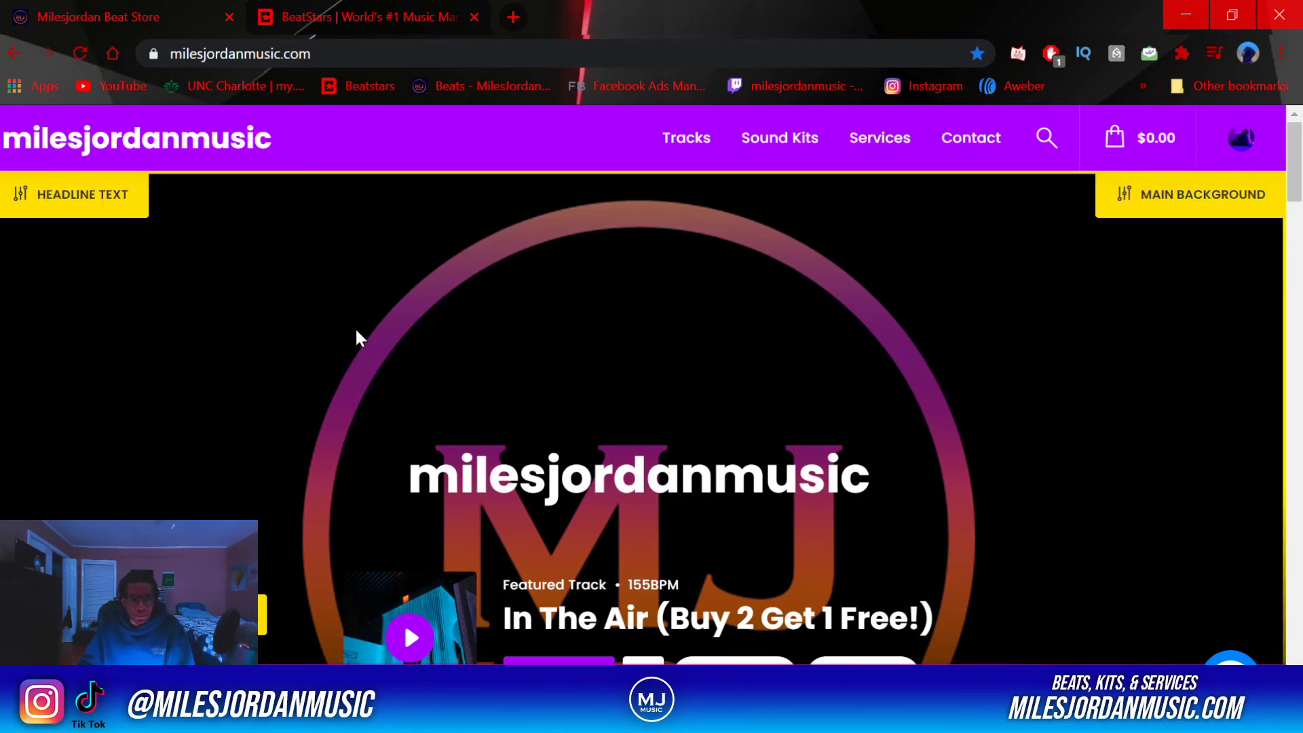
# Open the Wrath (Buy 2 Get 1 Free!) beat page from the tracks list and play, then stop, its preview
pyautogui.scroll(-8, 355, 327)
pyautogui.scroll(1, 355, 327)
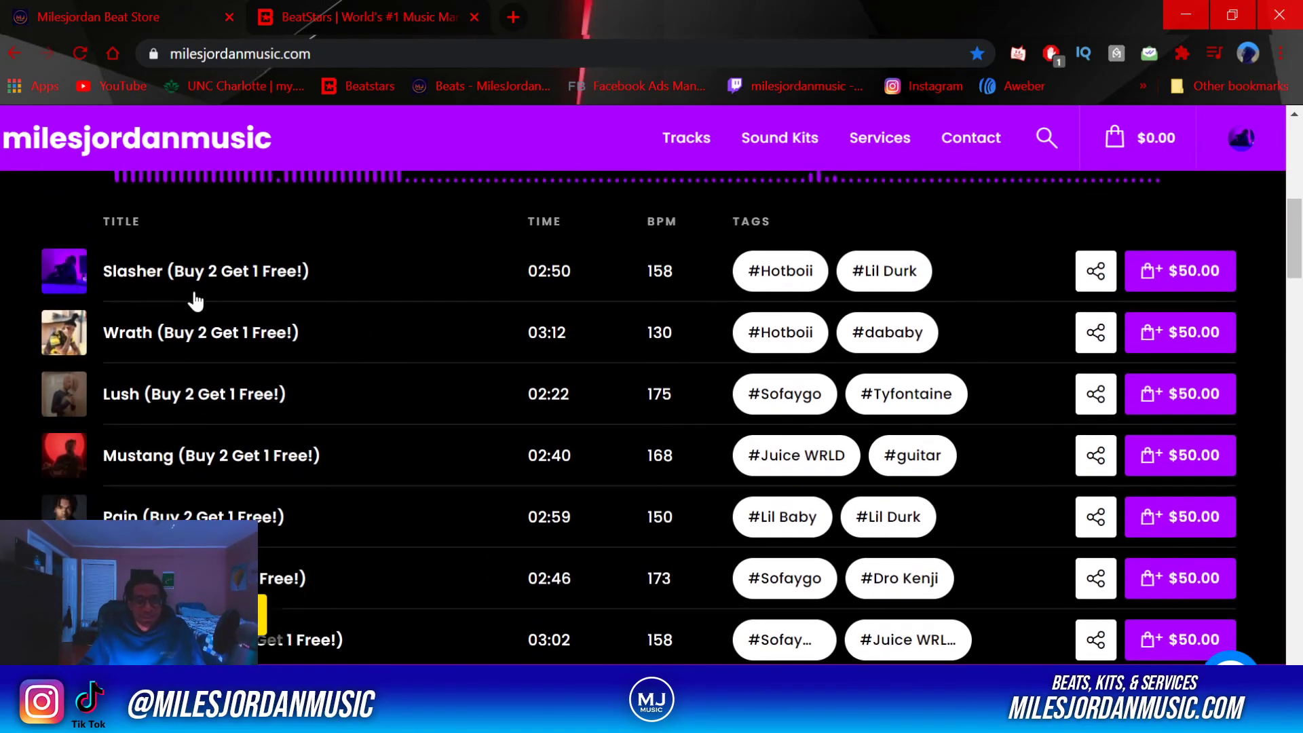
pyautogui.click(219, 333)
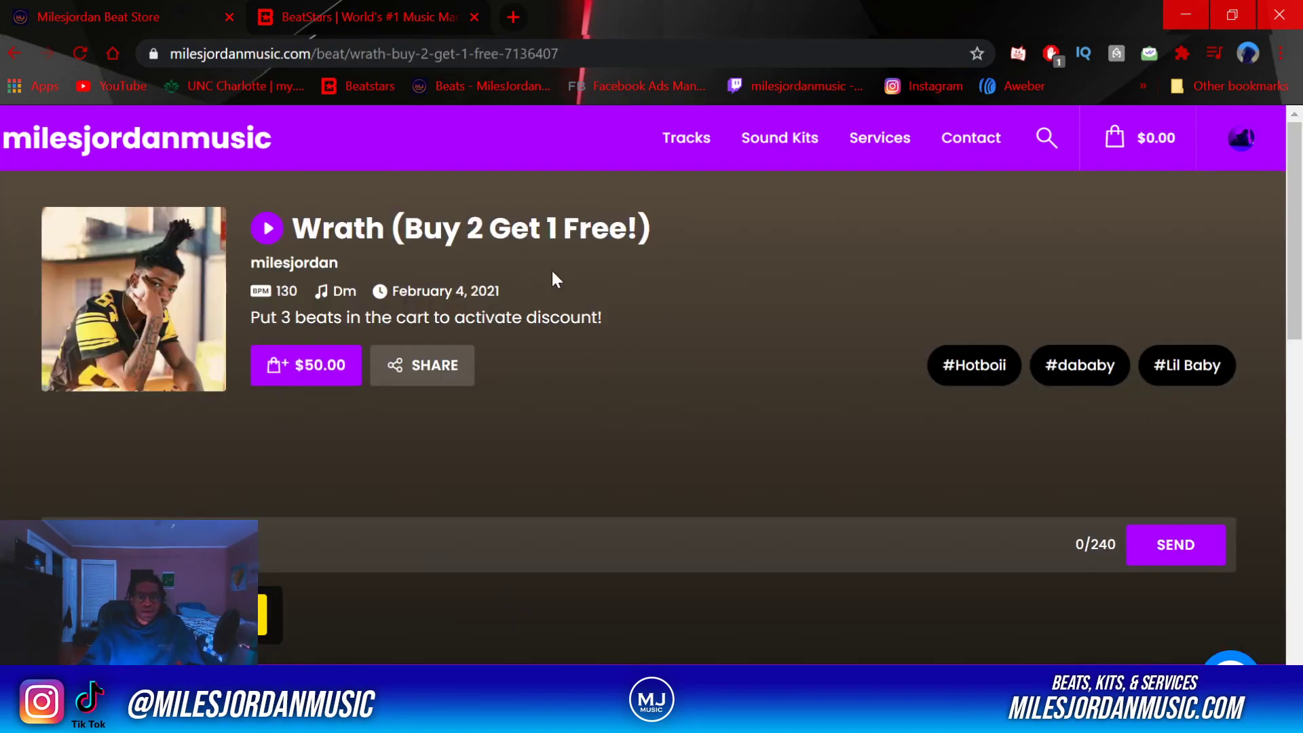
pyautogui.click(294, 232)
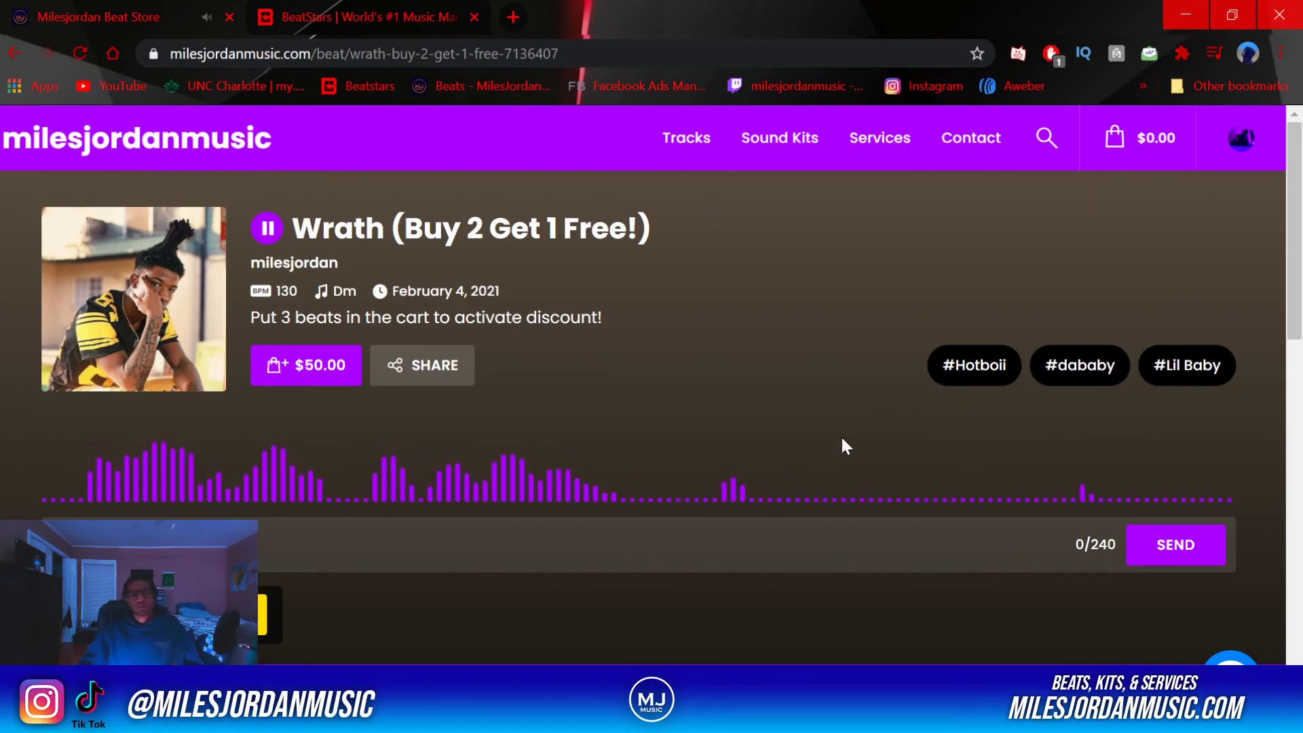
pyautogui.click(267, 228)
# Check Wrath's share links, then review its license options, hiding the WAV License terms
pyautogui.click(453, 365)
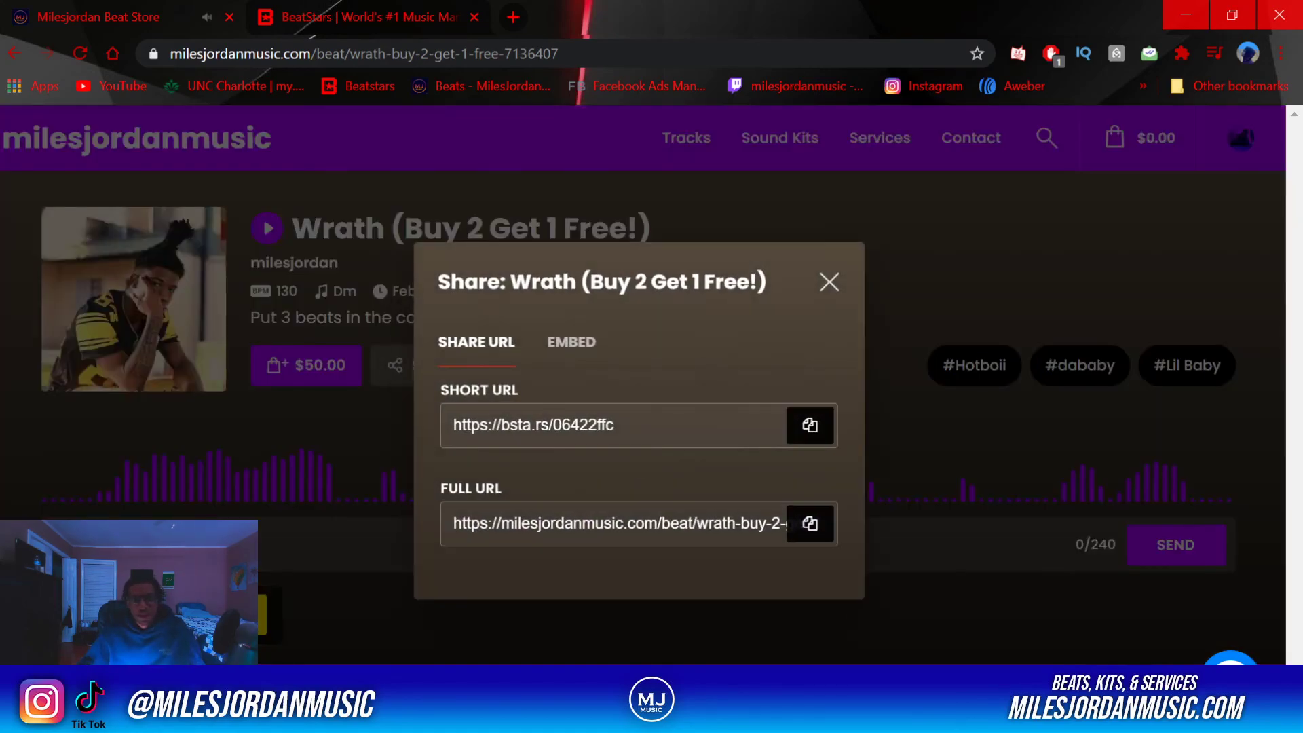
pyautogui.click(829, 282)
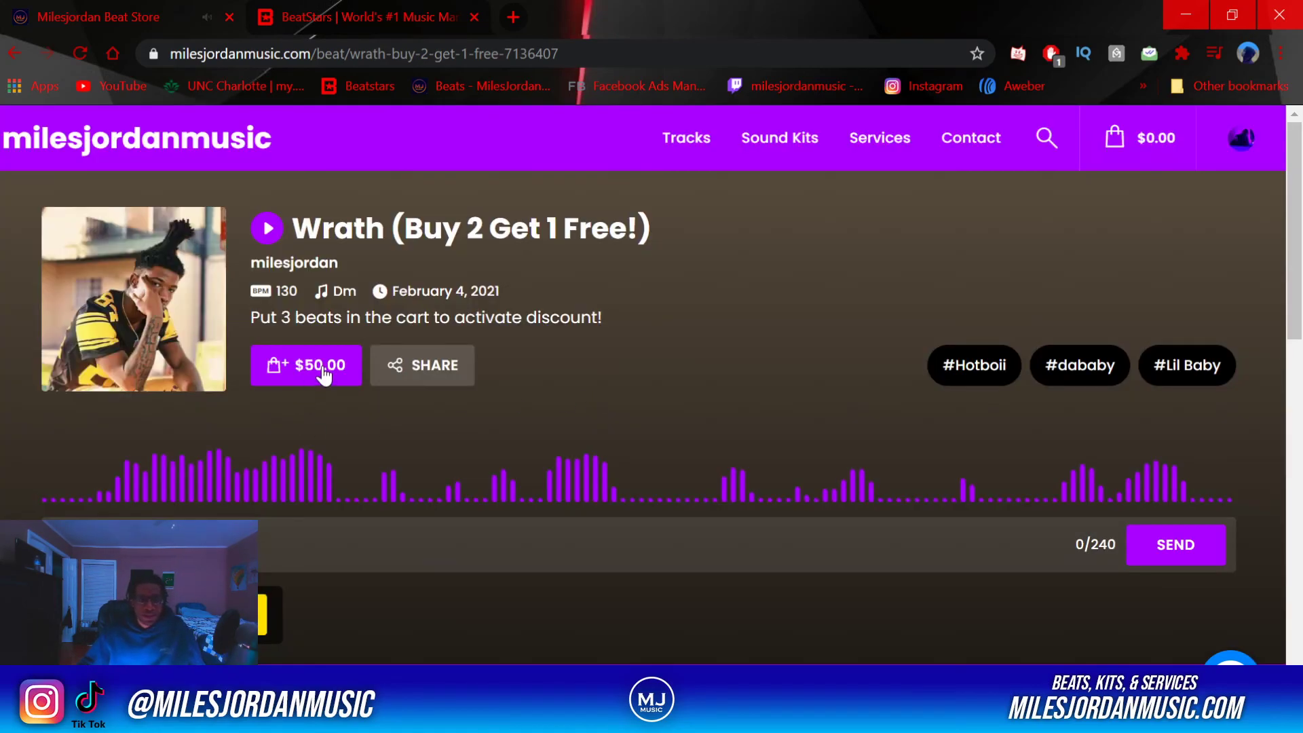
pyautogui.click(318, 367)
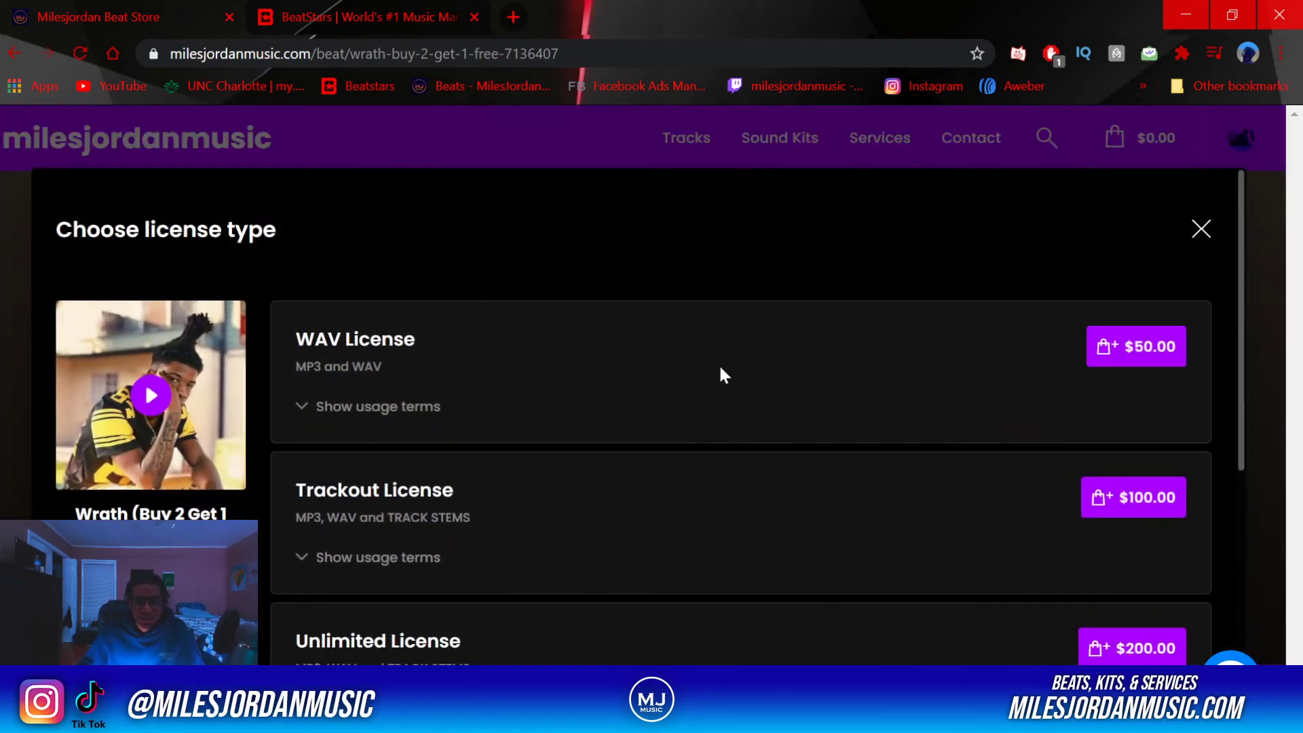
pyautogui.scroll(-1, 555, 378)
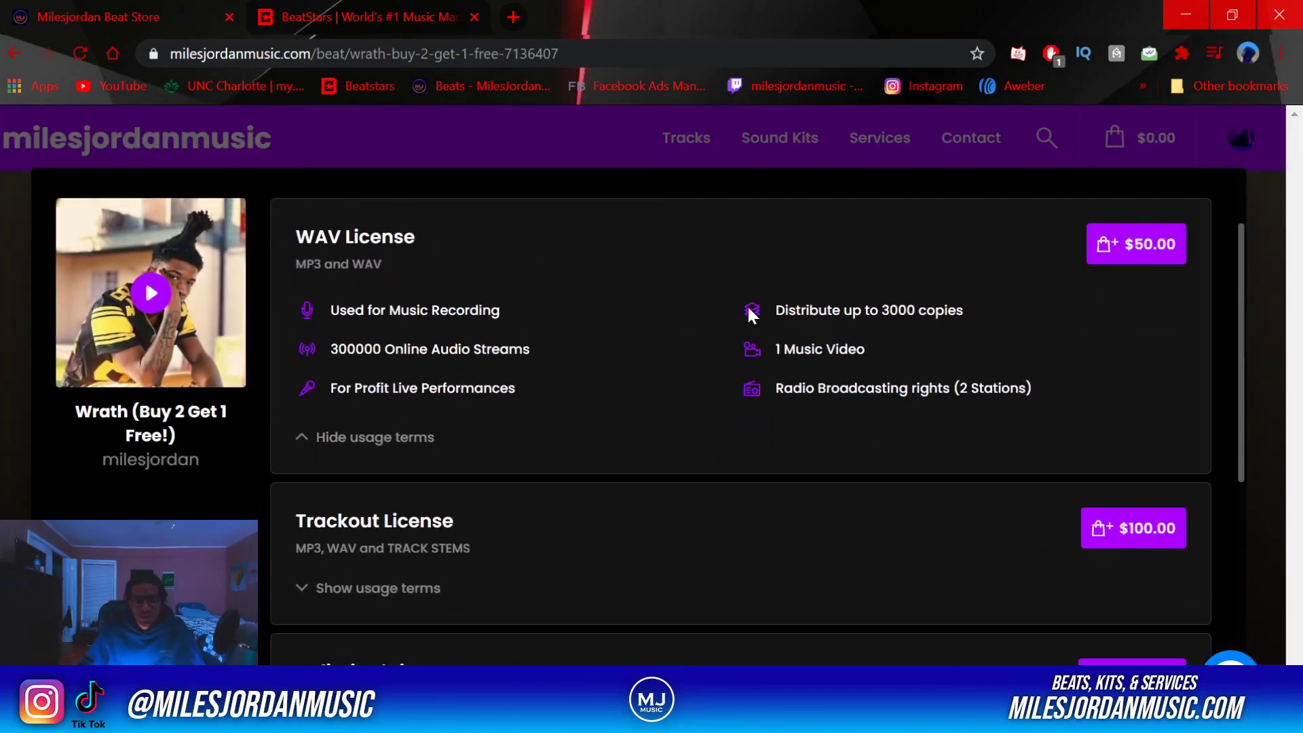
pyautogui.click(416, 428)
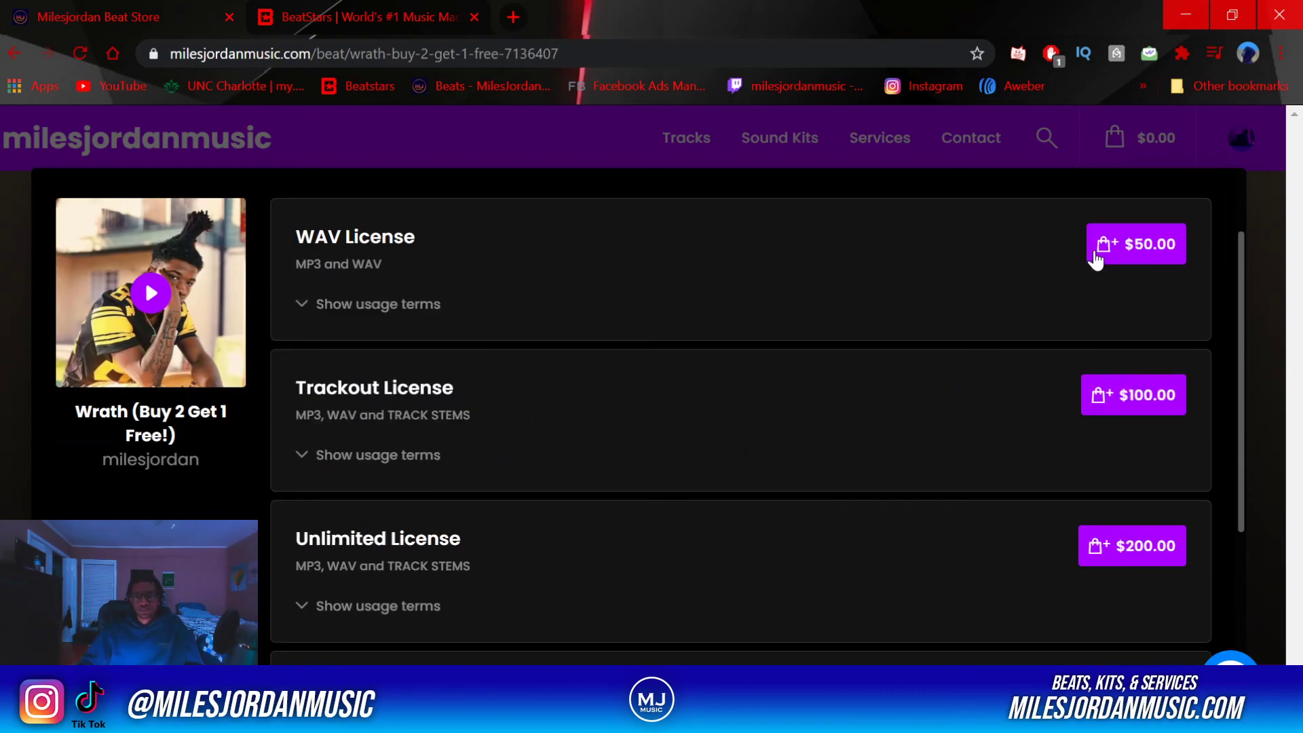
pyautogui.scroll(-3, 1093, 253)
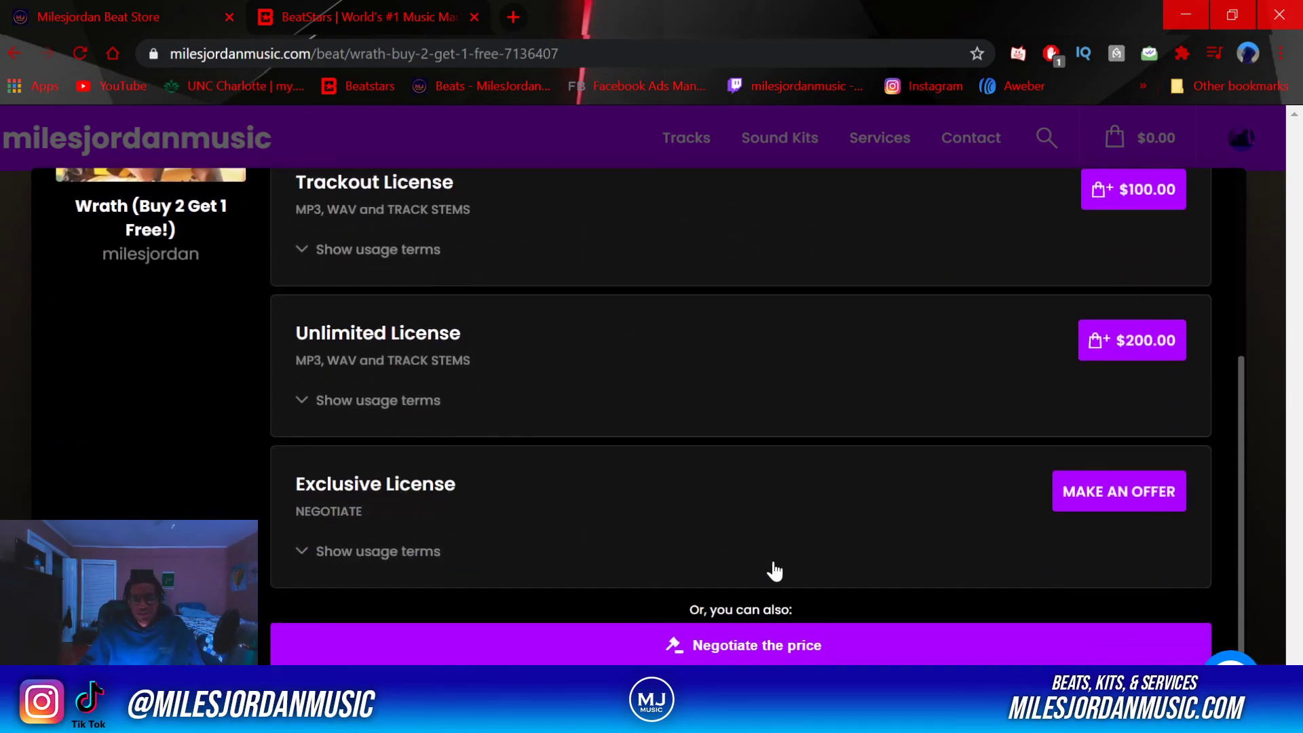
pyautogui.scroll(-1, 610, 488)
pyautogui.scroll(5, 581, 466)
# Close the license options, browse Wrath's Related Tracks, and return to the Pro Page setup tab
pyautogui.click(1200, 228)
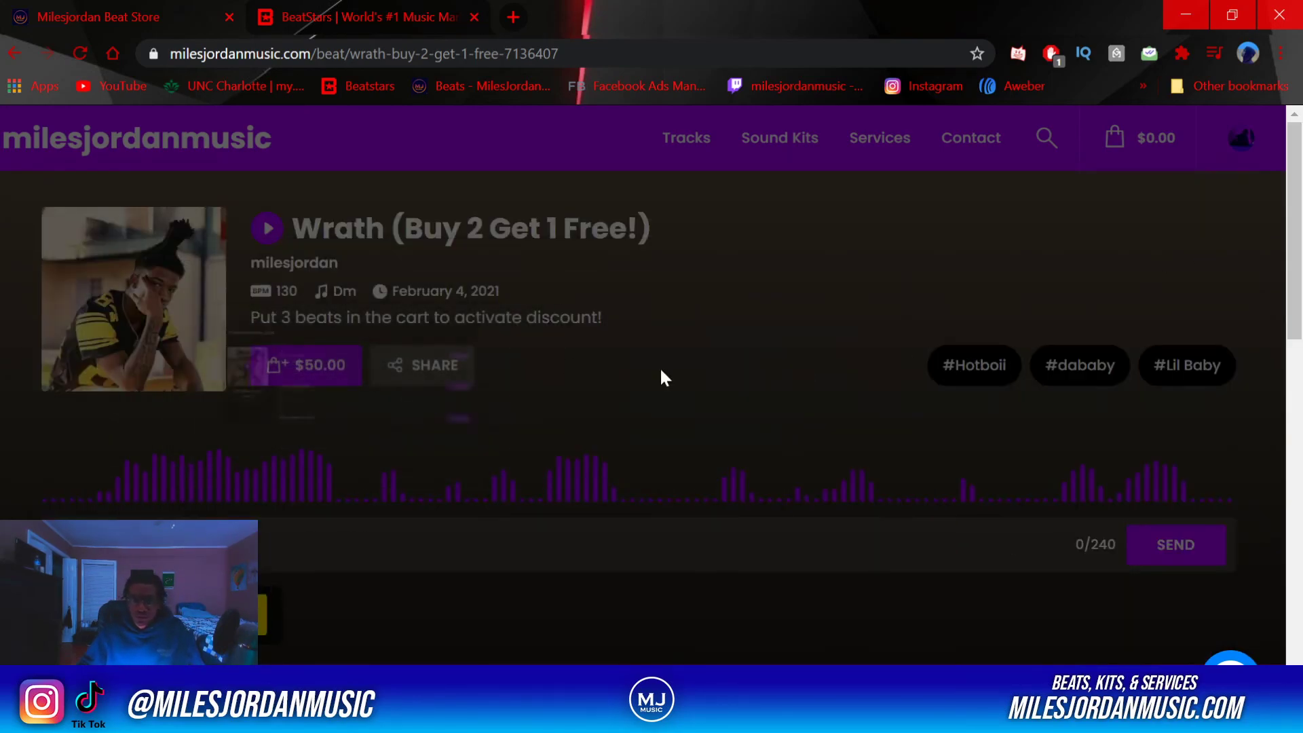
pyautogui.scroll(-6, 567, 349)
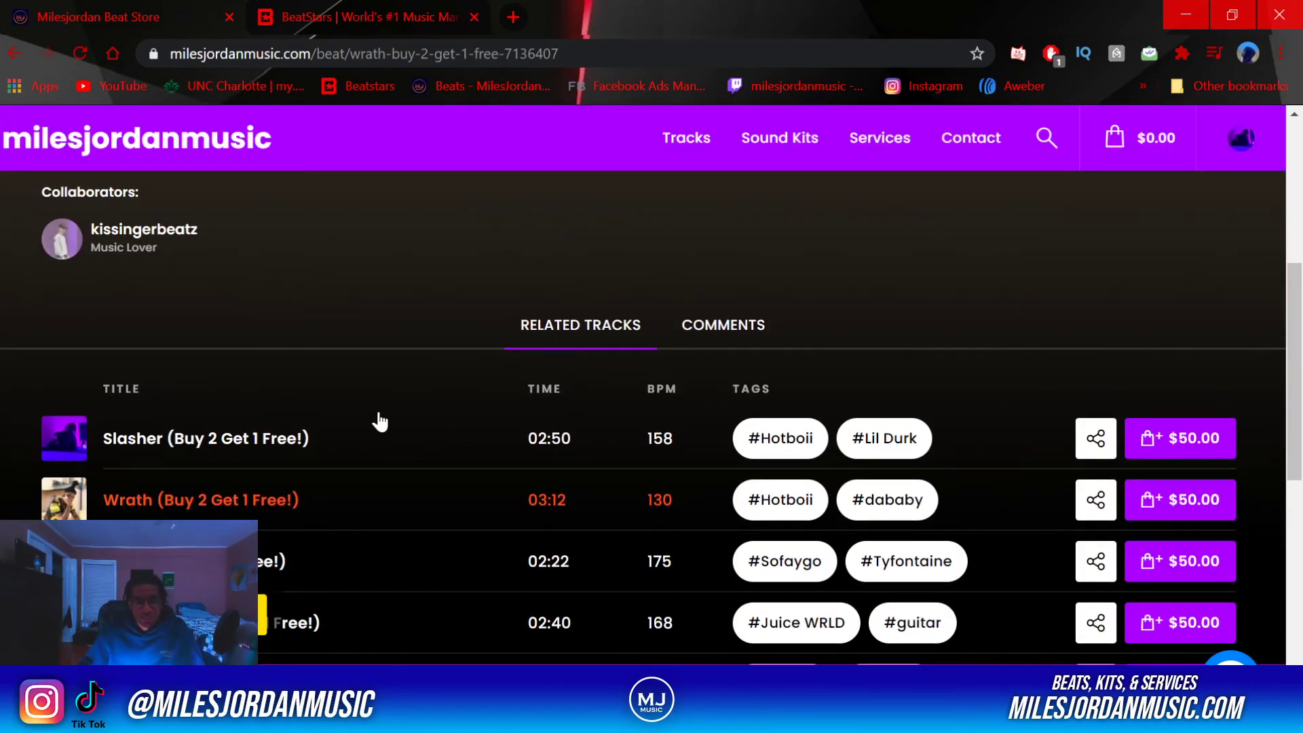
pyautogui.scroll(-5, 450, 405)
pyautogui.scroll(-2, 450, 405)
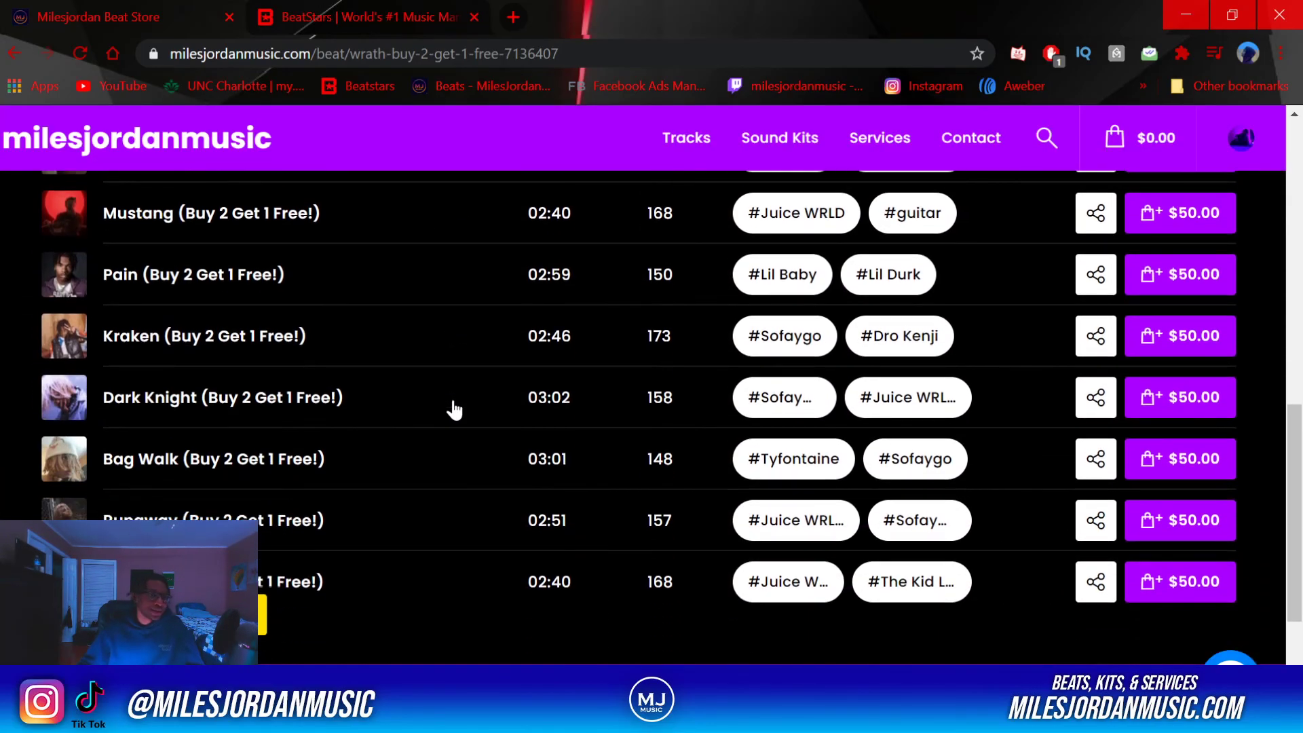
pyautogui.hotkey('ctrl', 'Tab')
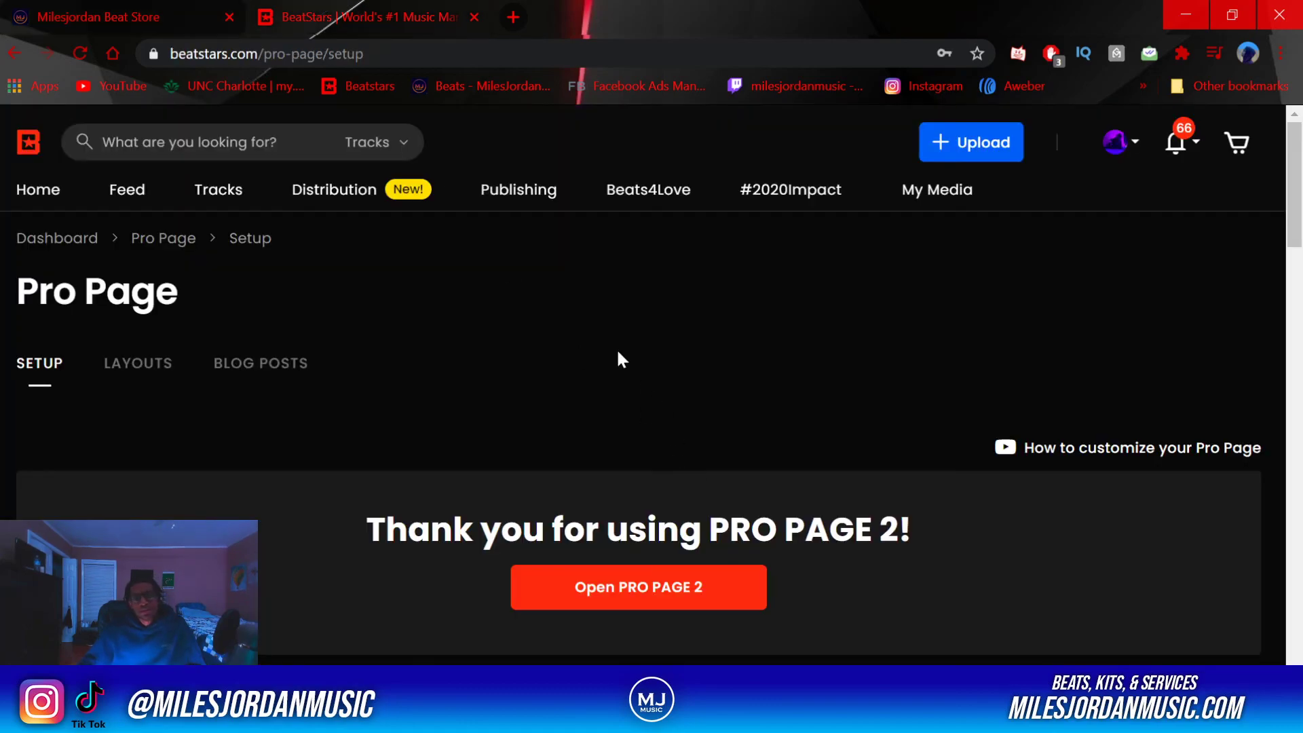
# From the BeatStars homepage, open the producer's profile tracks and view the Slasher beat page
pyautogui.click(39, 197)
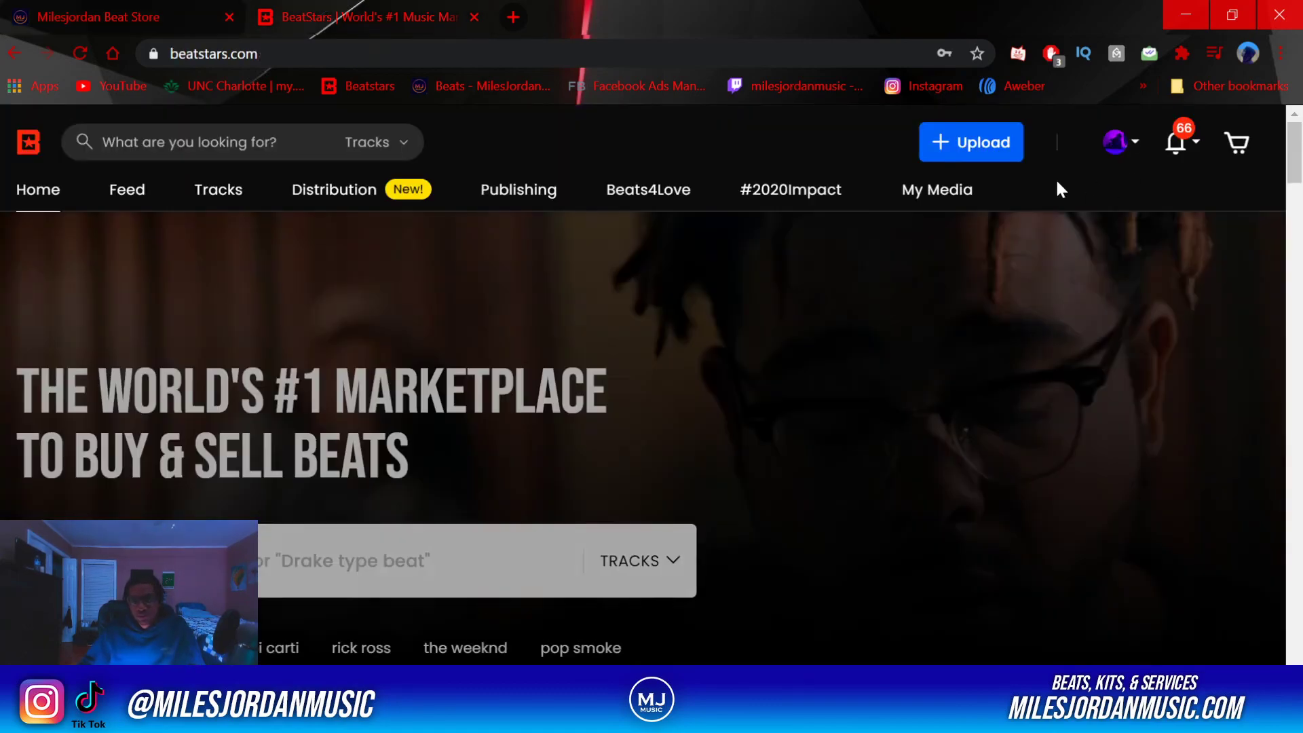
pyautogui.click(1115, 142)
pyautogui.click(1024, 218)
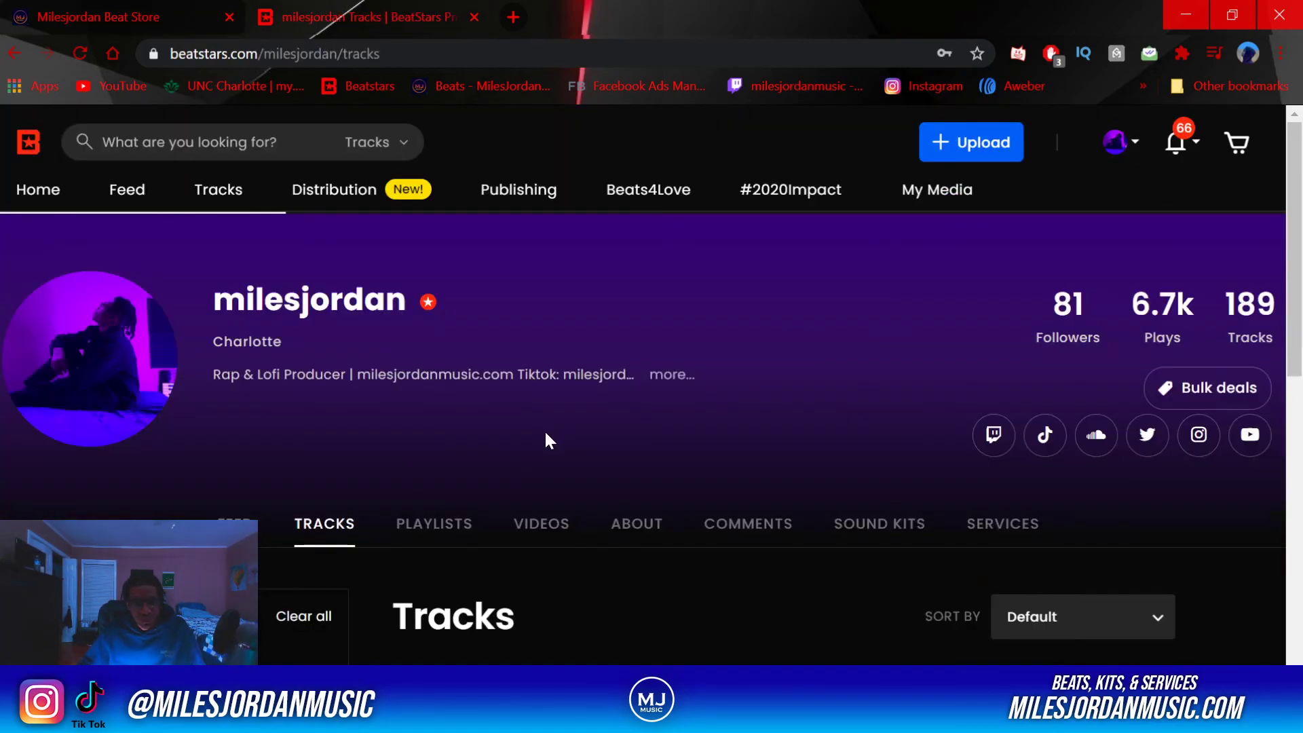
pyautogui.scroll(-5, 544, 434)
pyautogui.click(587, 489)
pyautogui.scroll(-10, 625, 439)
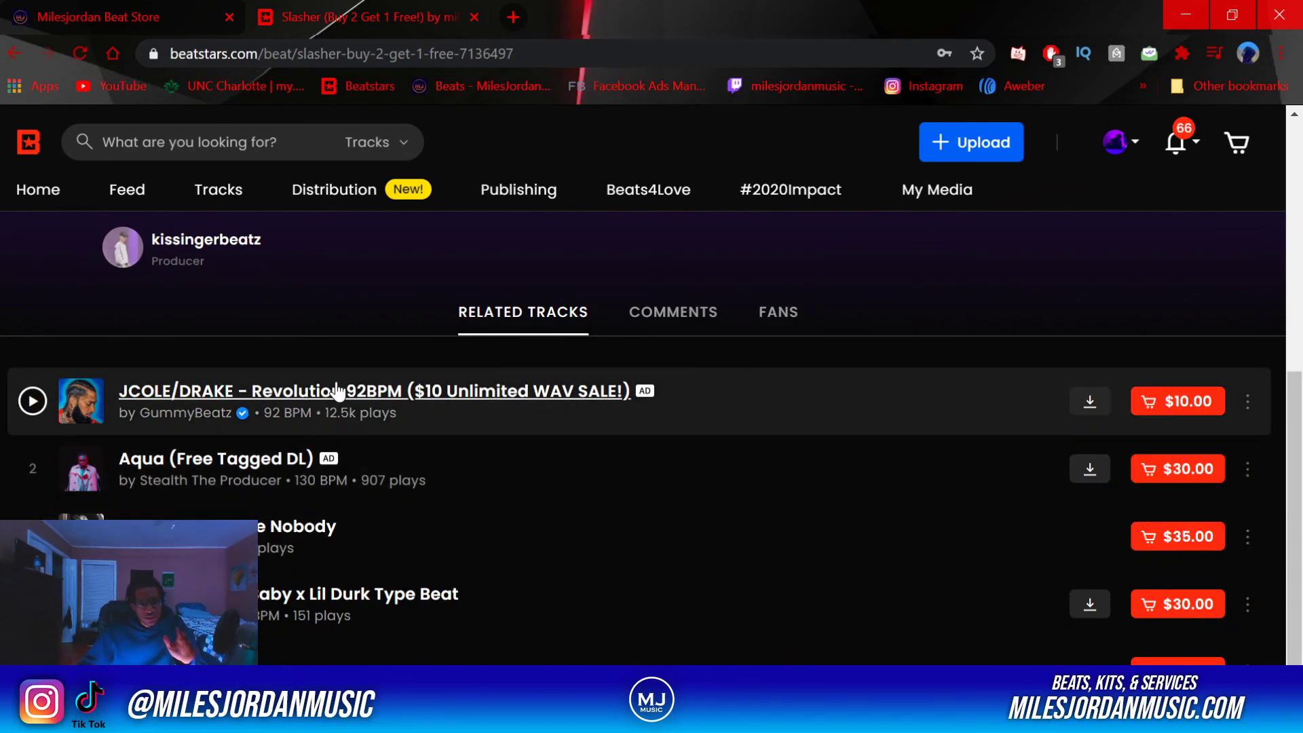
pyautogui.scroll(8, 348, 598)
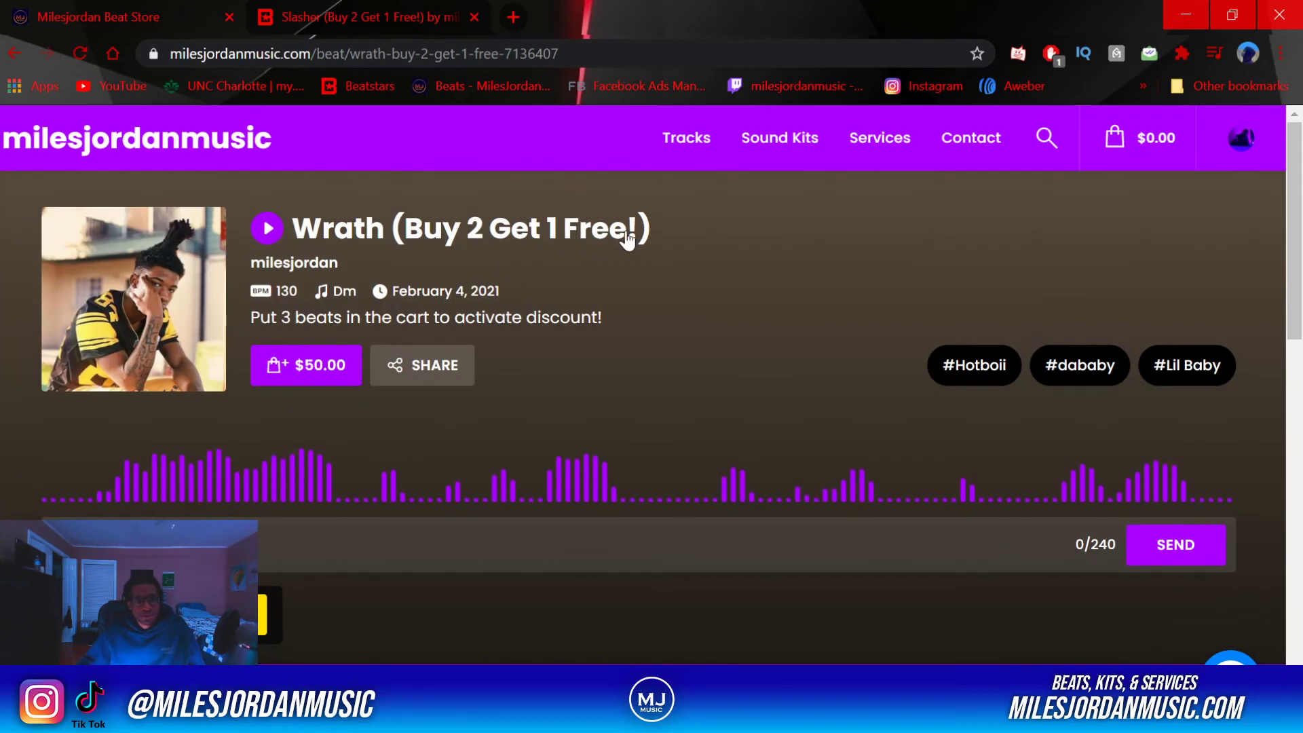
pyautogui.scroll(-7, 454, 340)
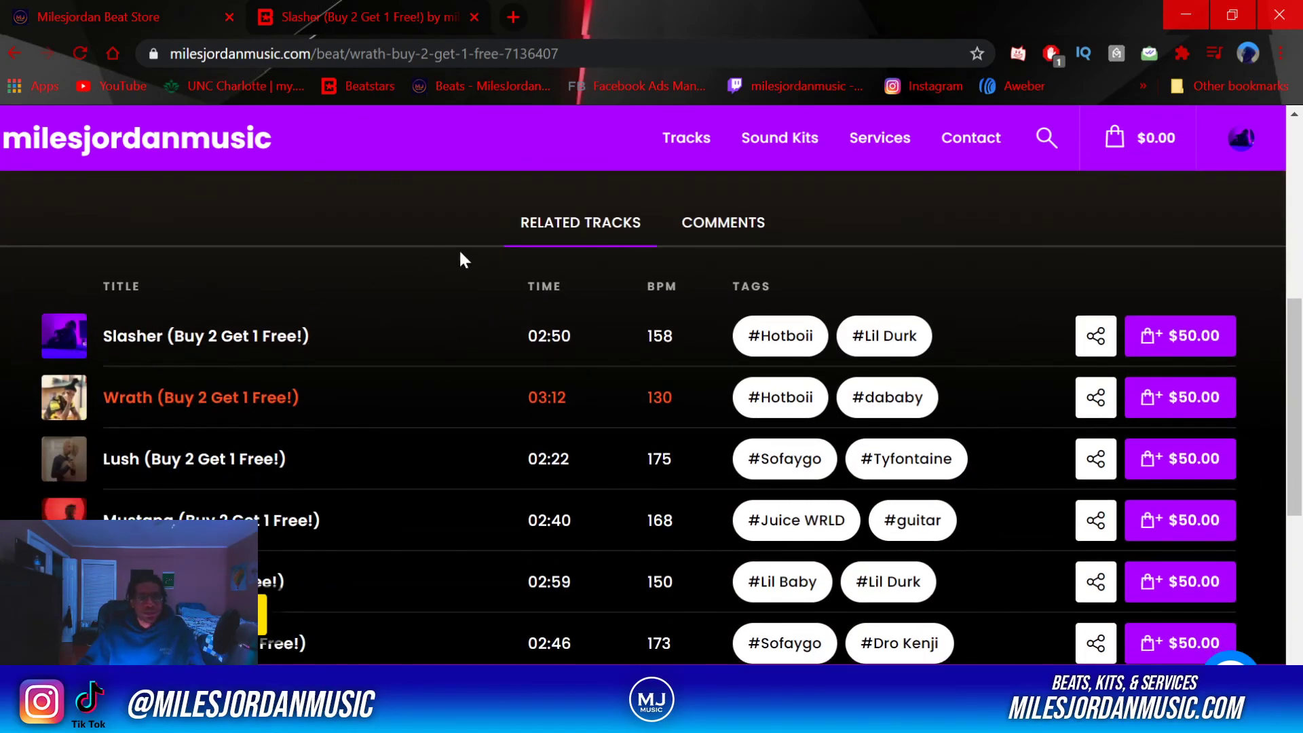
# Browse the Wrath page's Related Tracks, then go back to the store's Tracks catalog page
pyautogui.scroll(-8, 475, 264)
pyautogui.scroll(4, 174, 388)
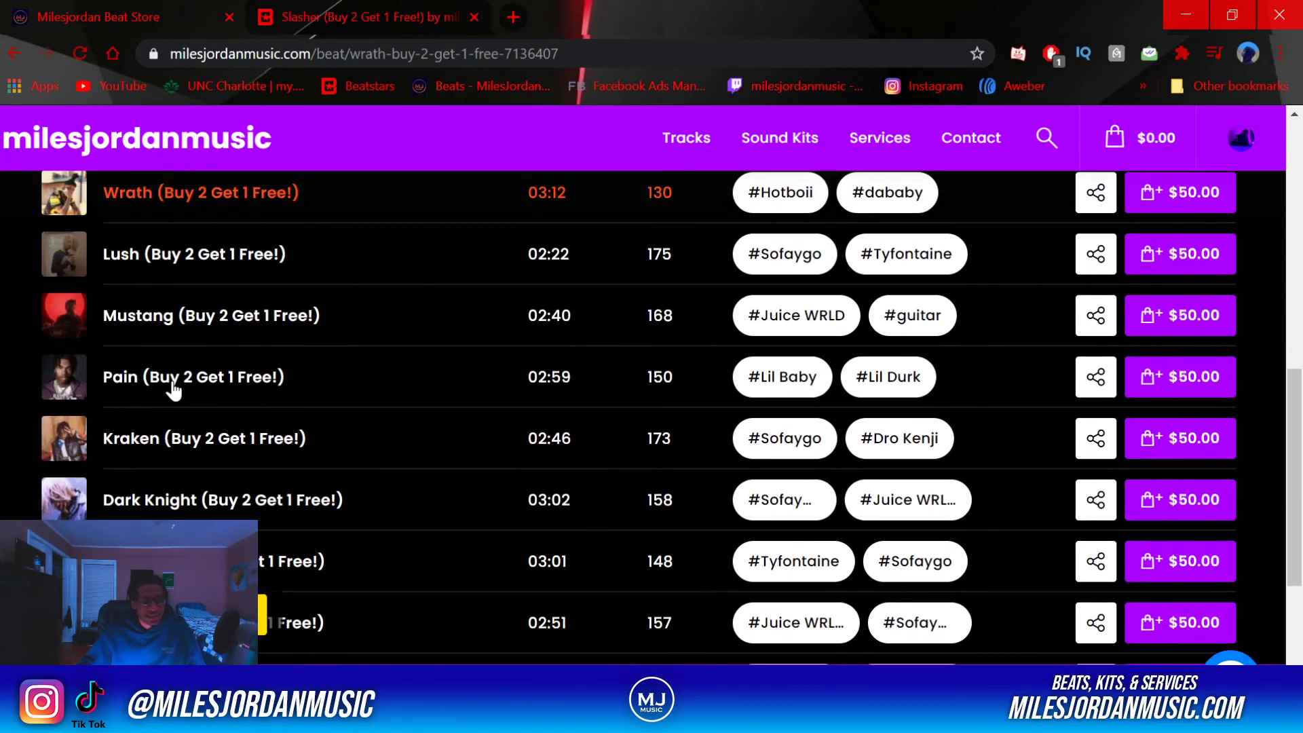
pyautogui.scroll(3, 181, 381)
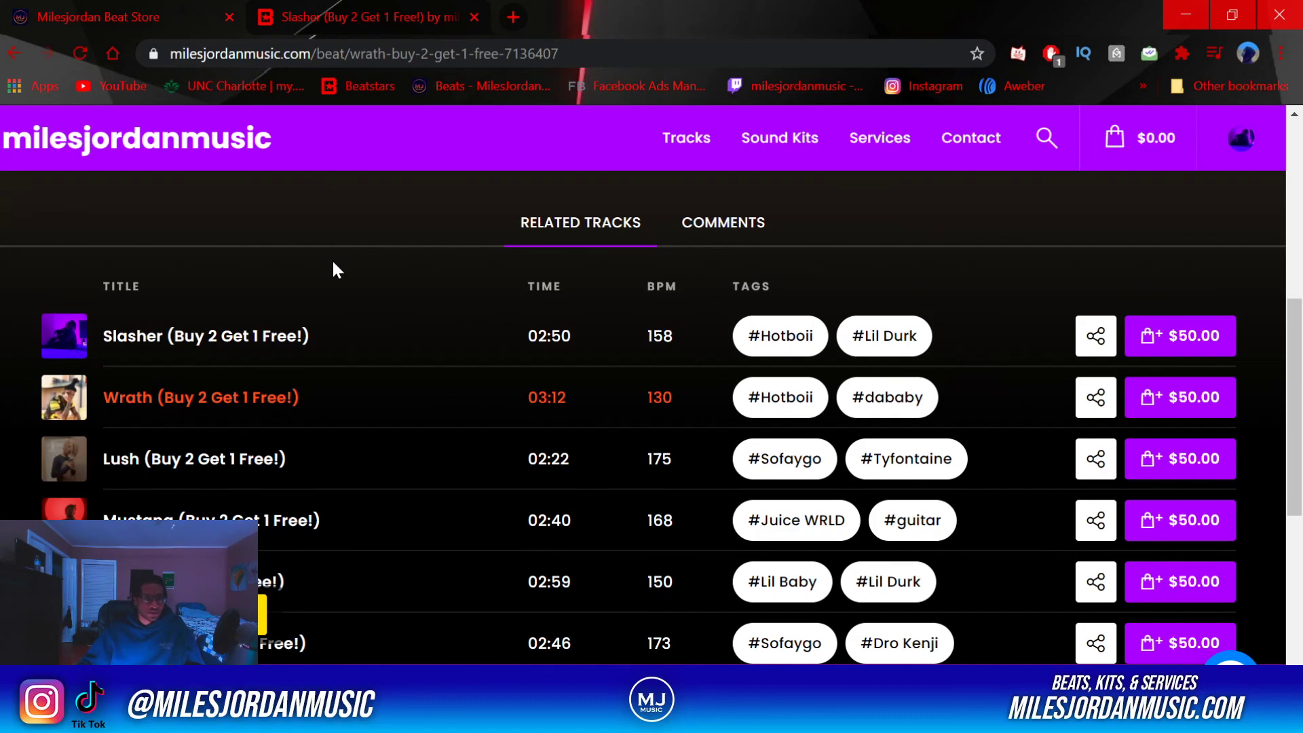
pyautogui.scroll(-2, 267, 411)
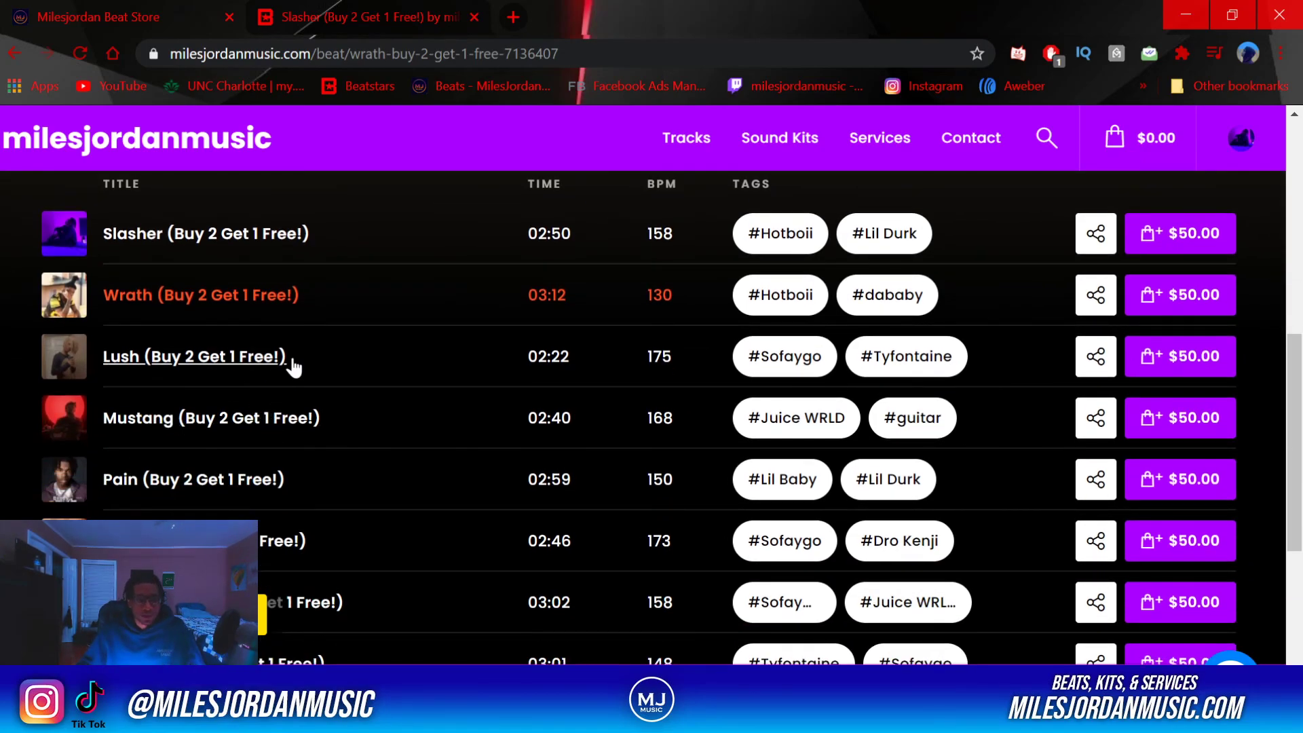
pyautogui.scroll(10, 333, 372)
pyautogui.scroll(-2, 678, 305)
pyautogui.scroll(2, 770, 380)
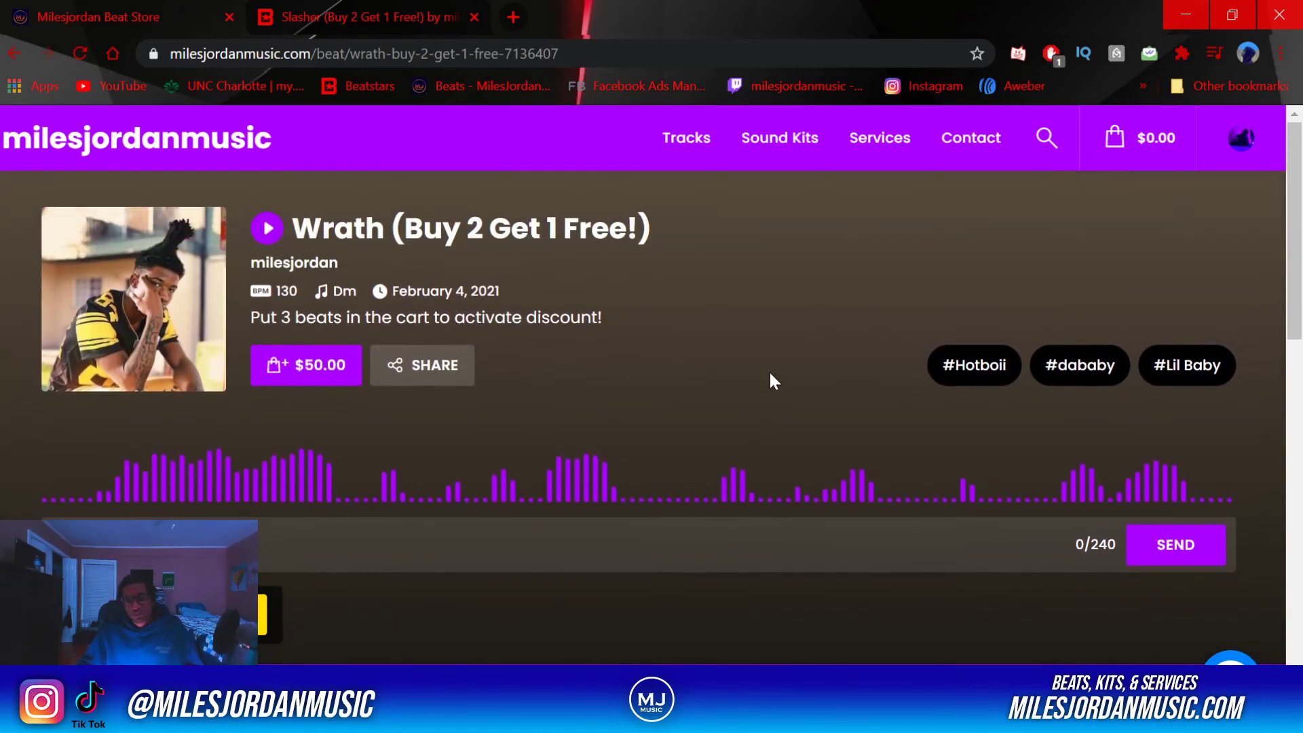
pyautogui.scroll(-3, 772, 373)
pyautogui.hotkey('alt', 'Left')
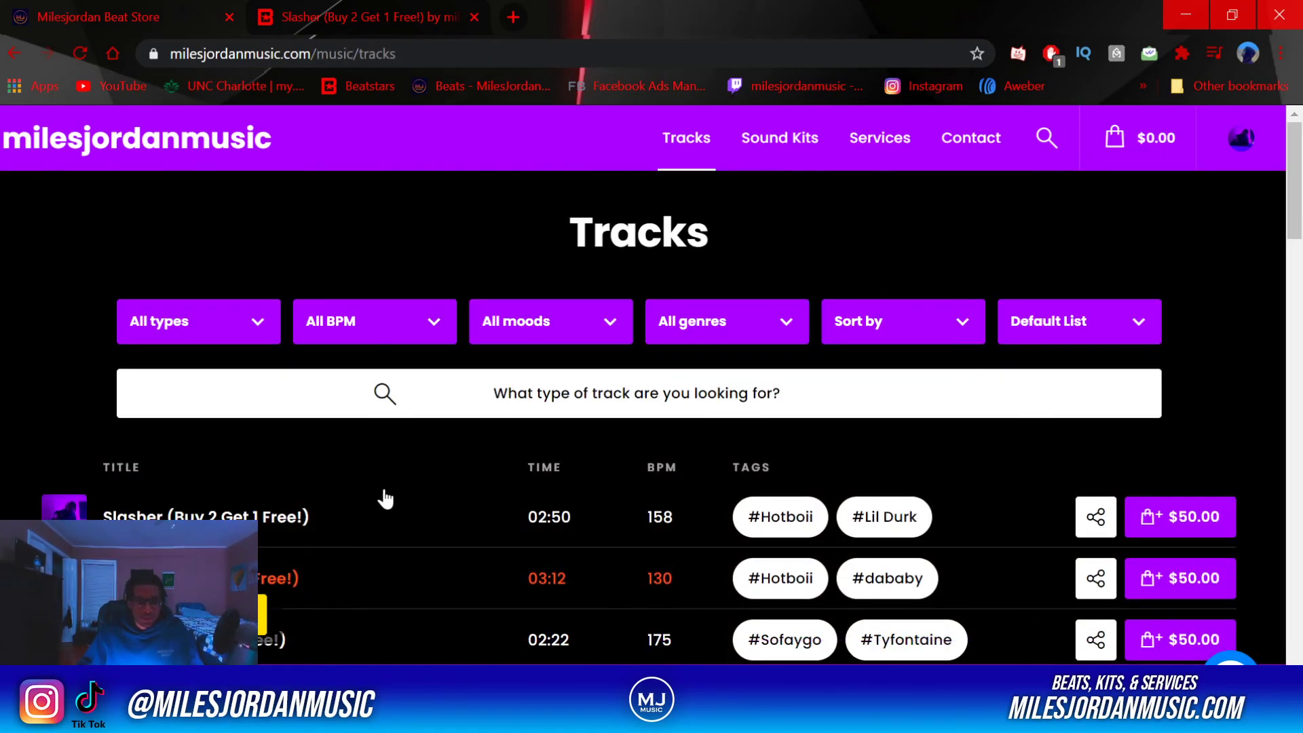
# Check the track type options, then filter the tracks to 187 BPM so only Legacy shows
pyautogui.click(180, 329)
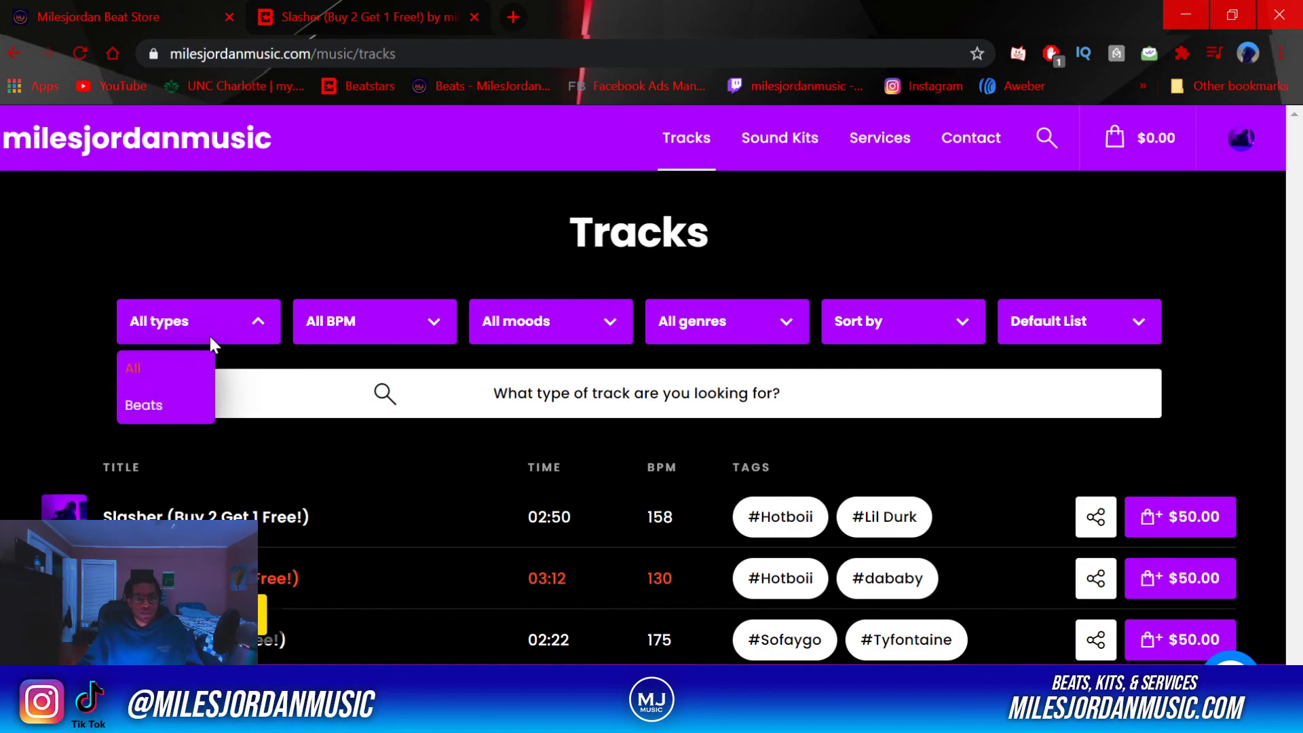
pyautogui.click(255, 337)
pyautogui.click(430, 327)
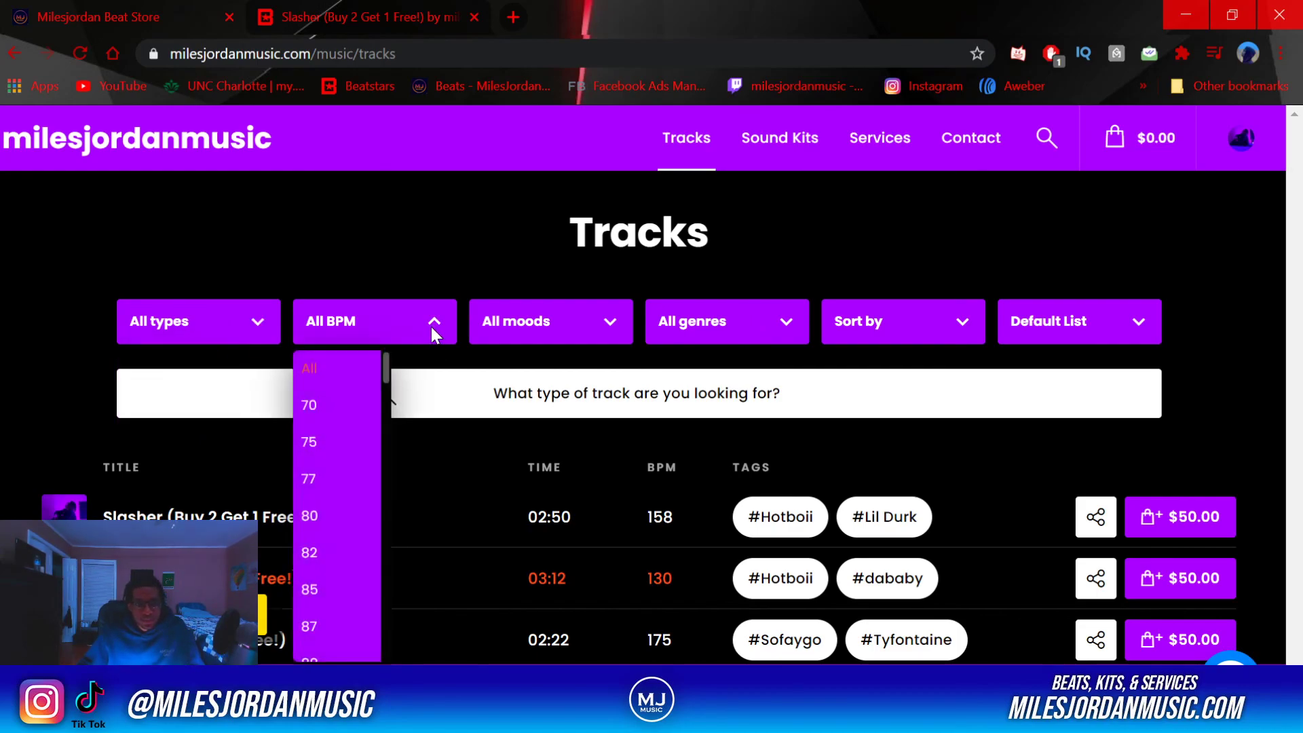
pyautogui.scroll(-3, 308, 471)
pyautogui.scroll(-10, 307, 472)
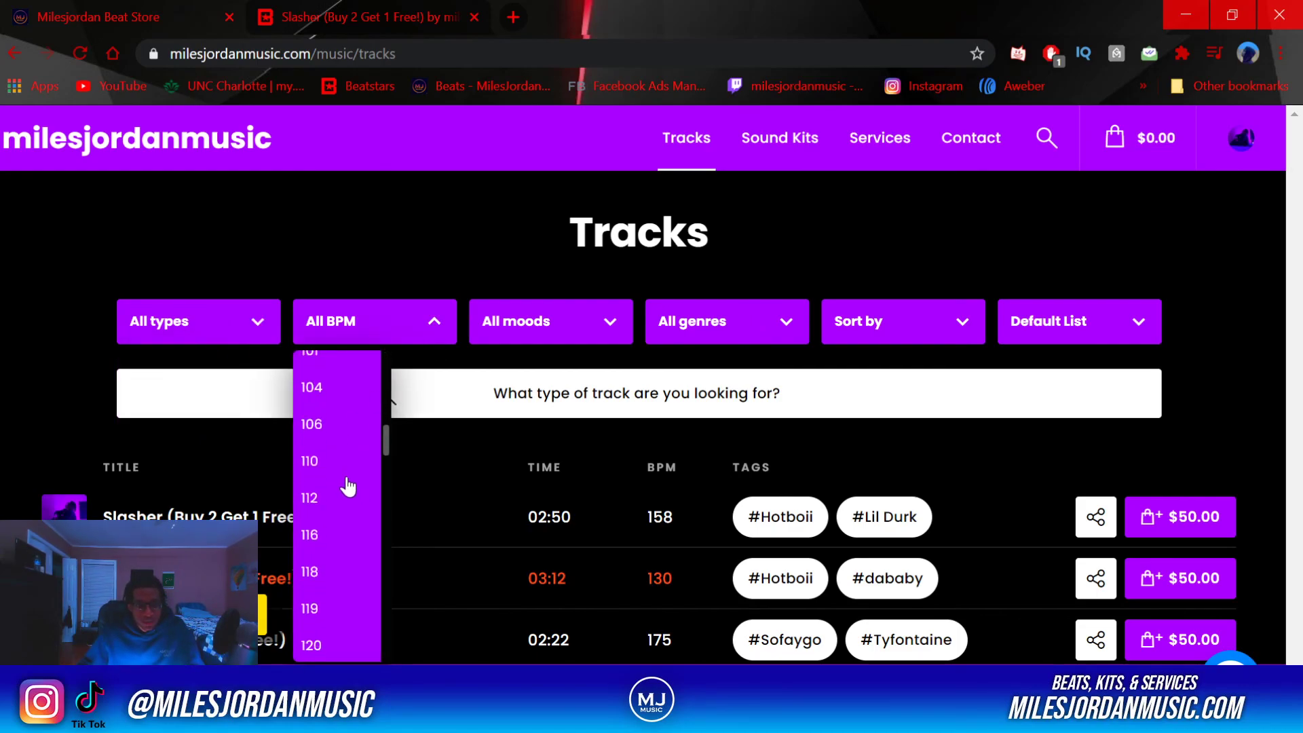
pyautogui.scroll(-3, 350, 483)
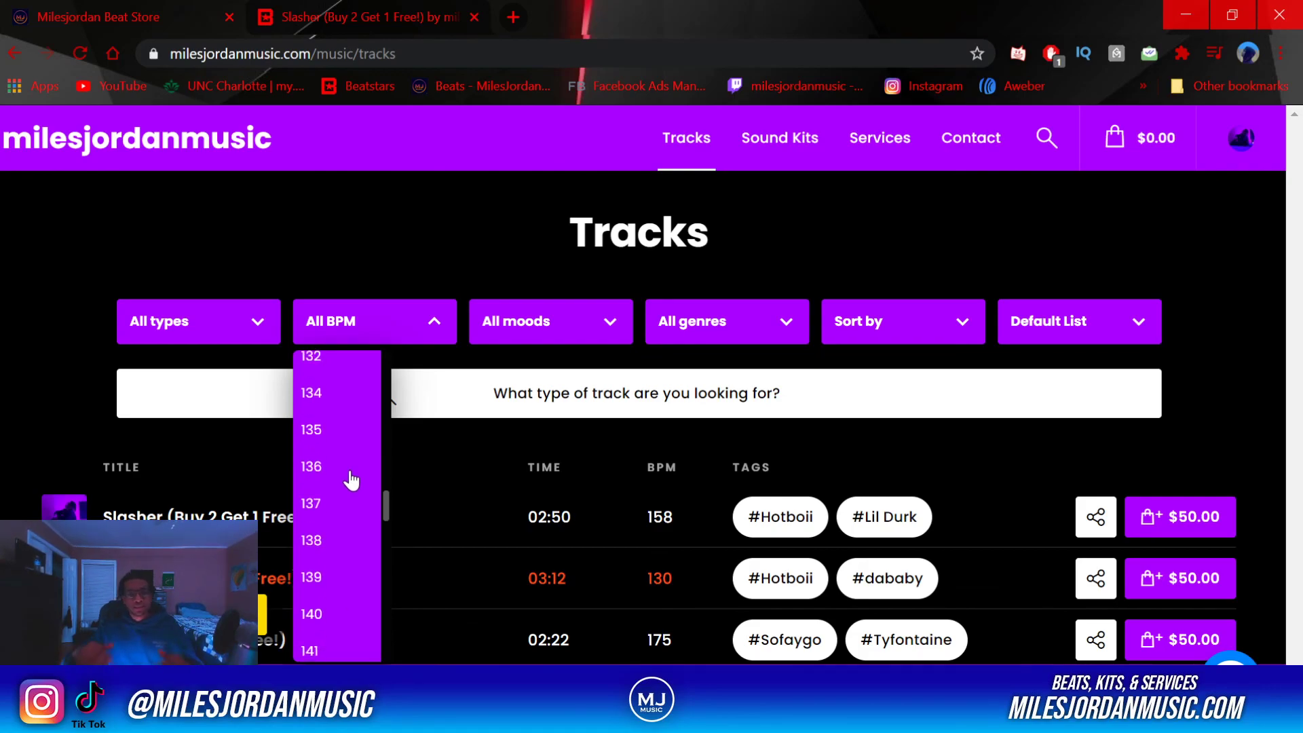
pyautogui.scroll(15, 342, 481)
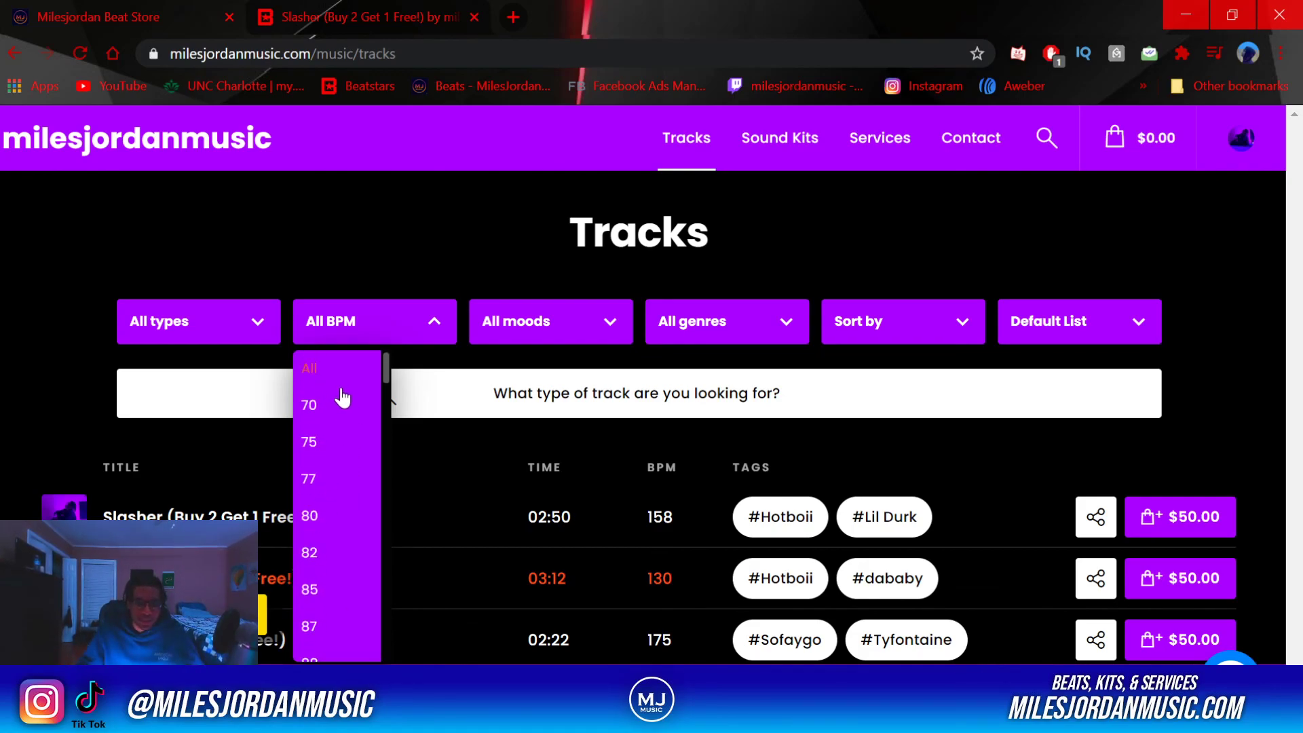
pyautogui.scroll(-20, 320, 412)
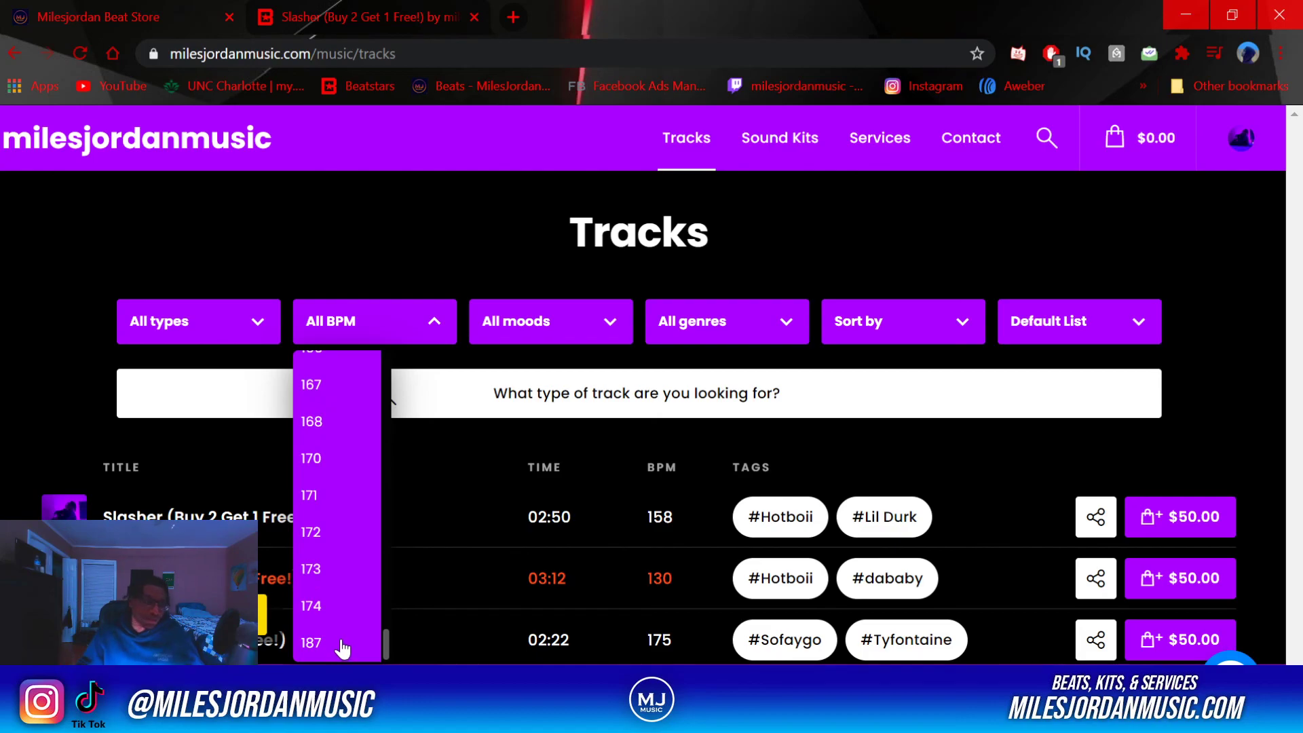
pyautogui.click(312, 643)
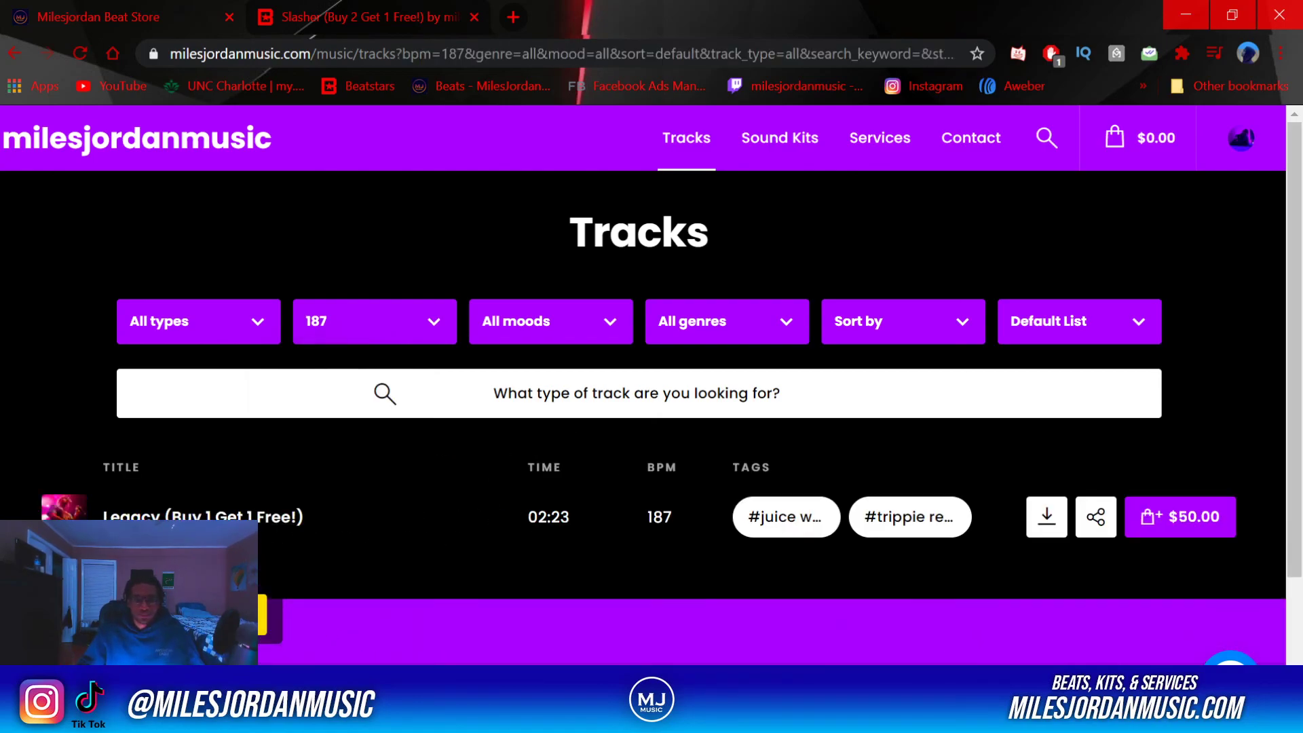
# Reset the BPM filter to All and check the mood and sort options, keeping Default order
pyautogui.click(356, 322)
pyautogui.click(338, 370)
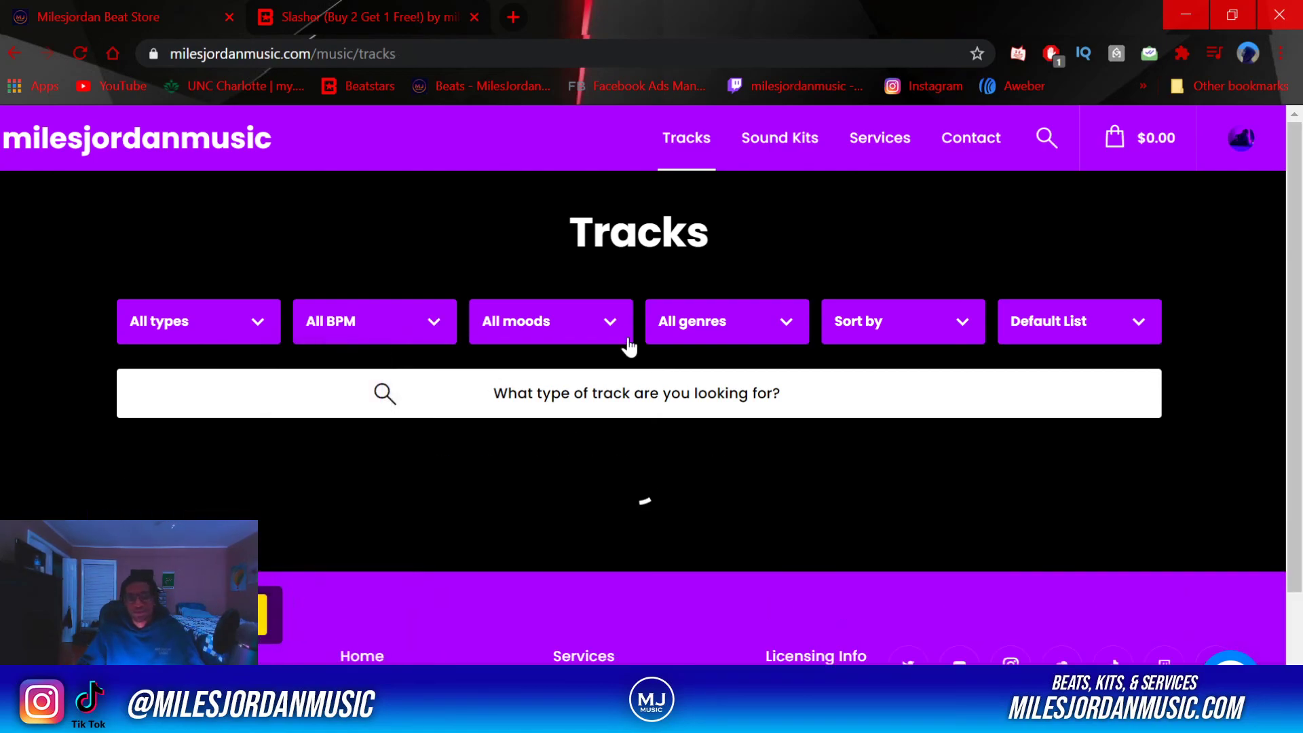
pyautogui.click(587, 331)
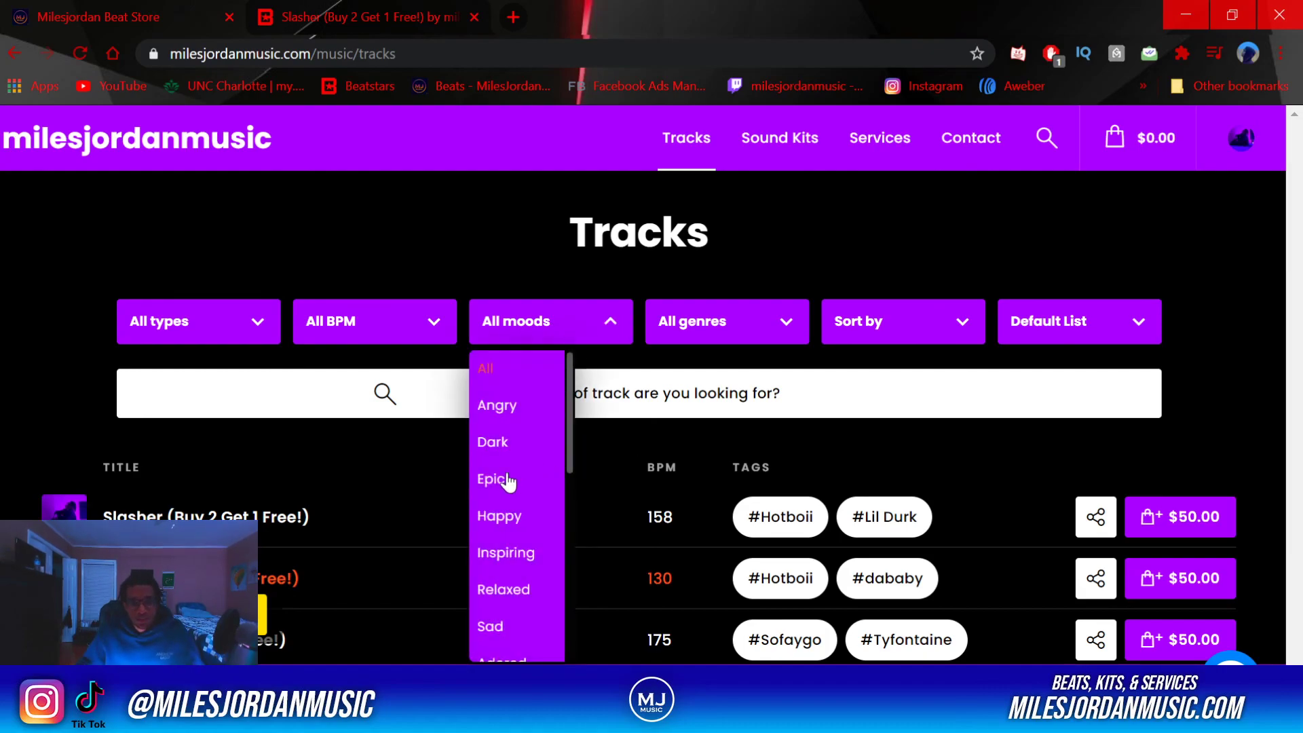
pyautogui.scroll(-2, 509, 502)
pyautogui.click(901, 331)
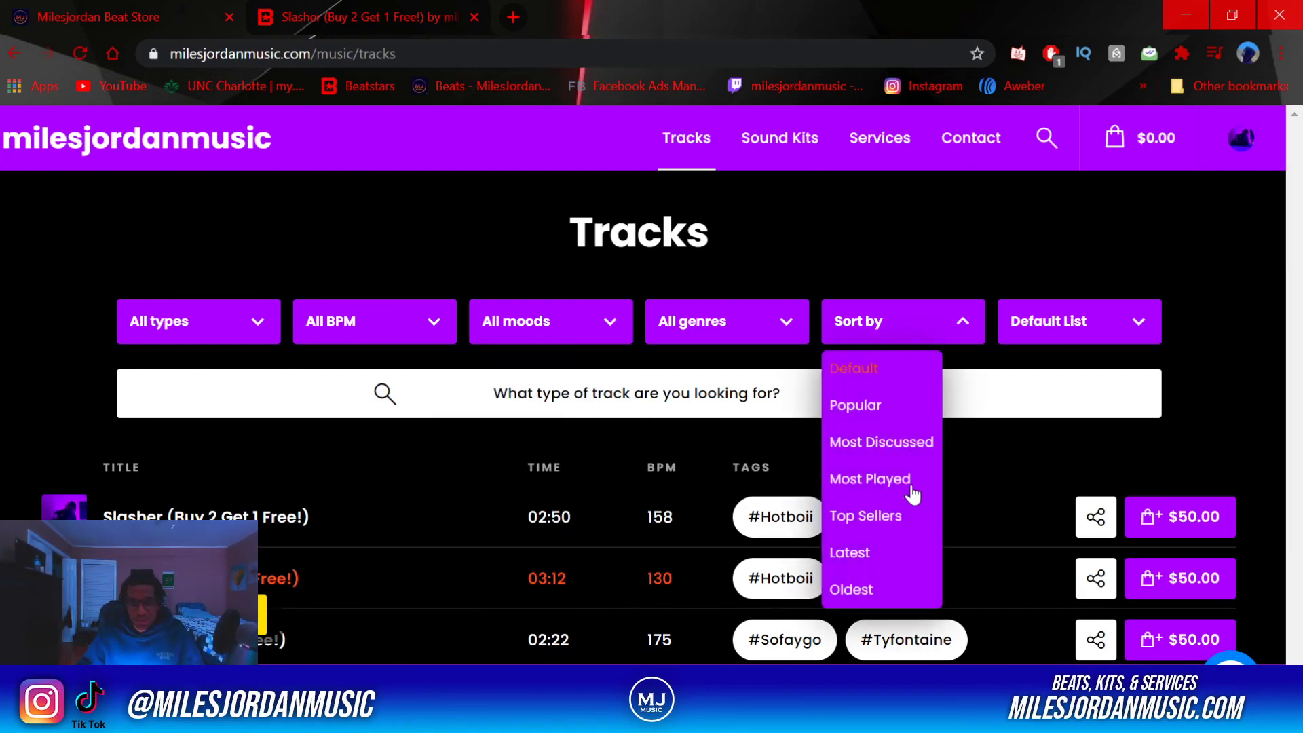
pyautogui.click(819, 263)
# Scroll through the full track list, then return to the store home page
pyautogui.scroll(-6, 634, 390)
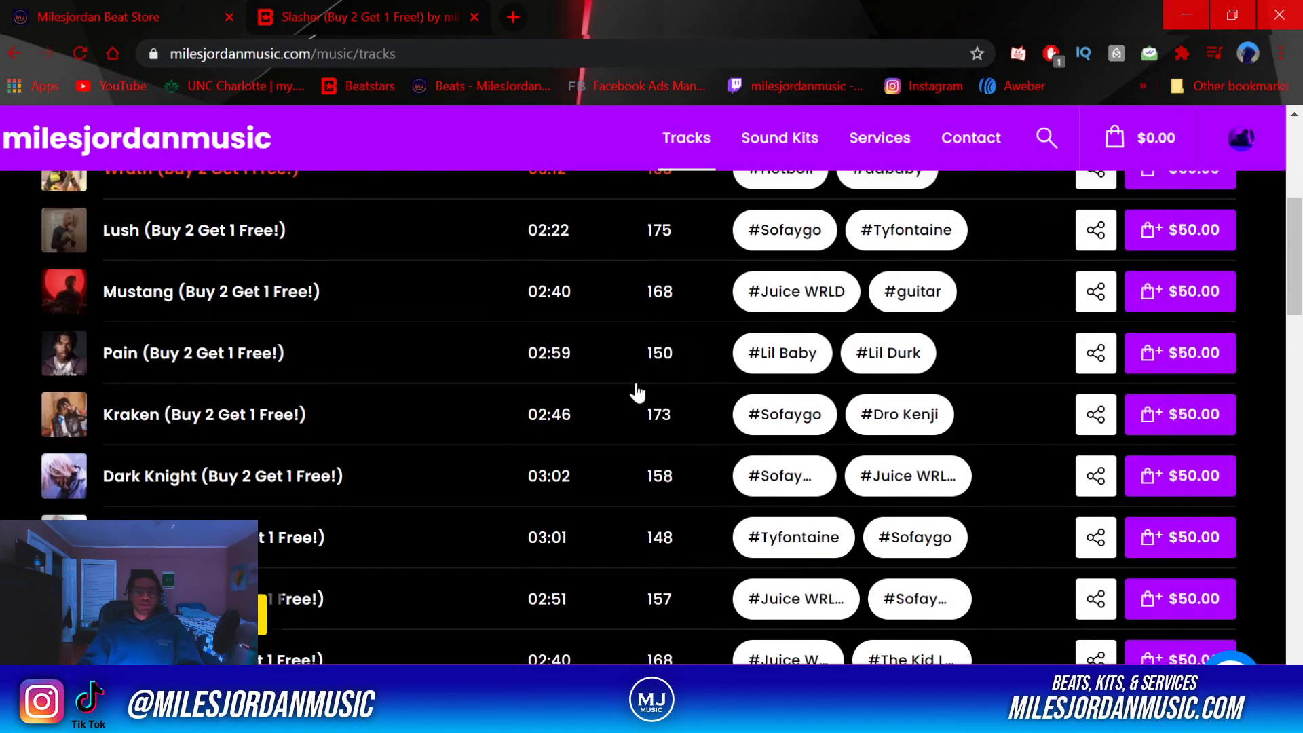
pyautogui.scroll(-10, 482, 380)
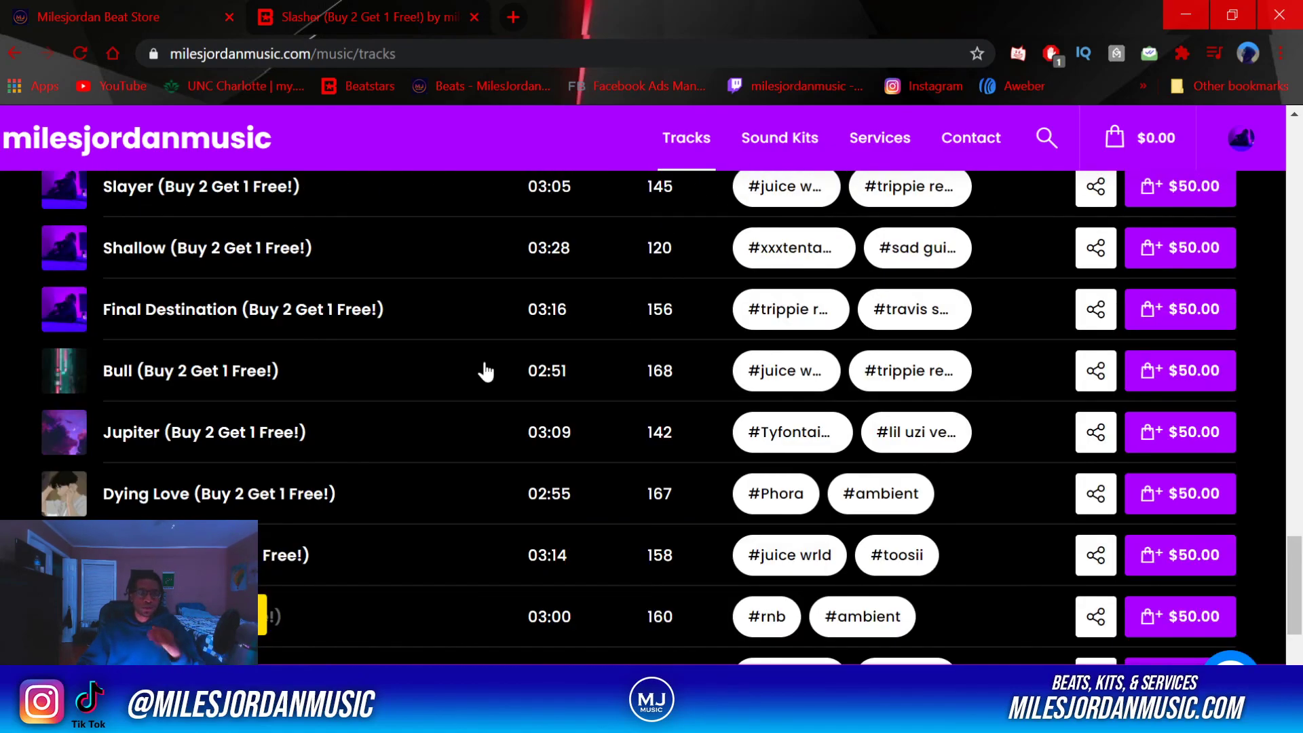
pyautogui.scroll(-8, 486, 371)
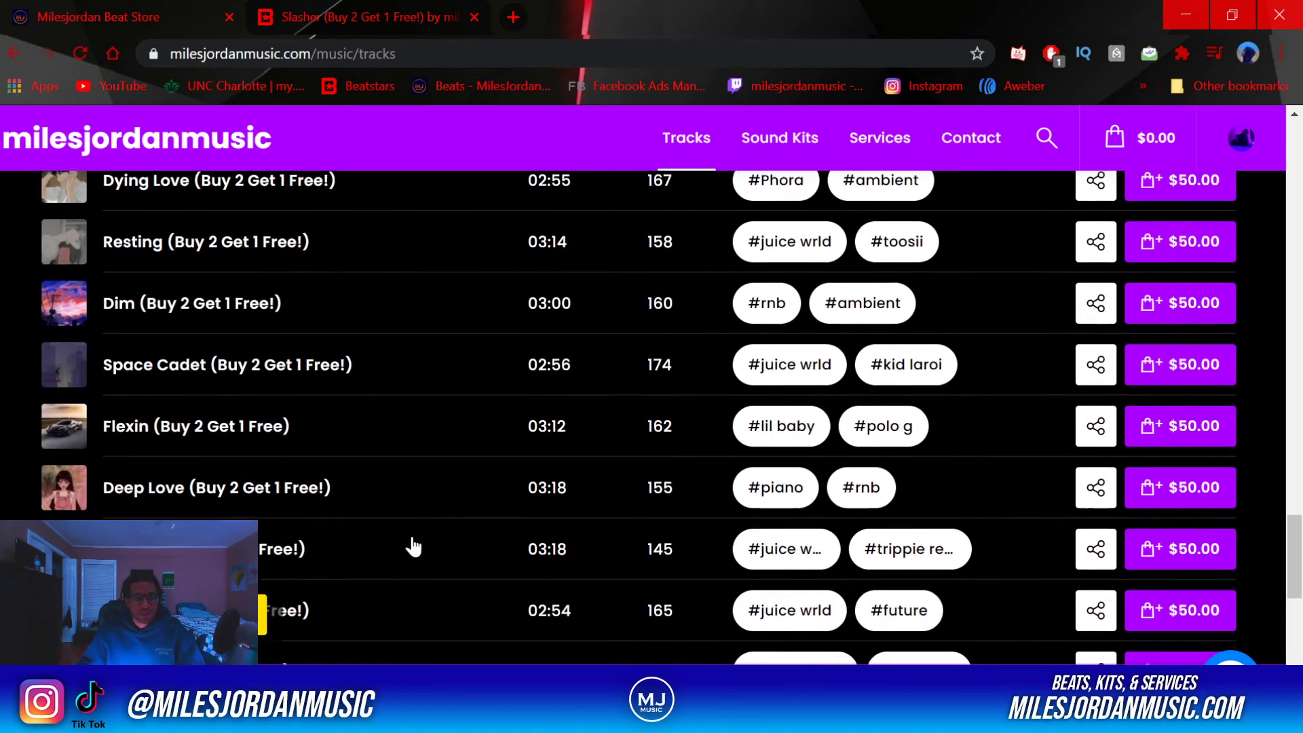
pyautogui.scroll(-10, 412, 536)
pyautogui.scroll(-6, 488, 568)
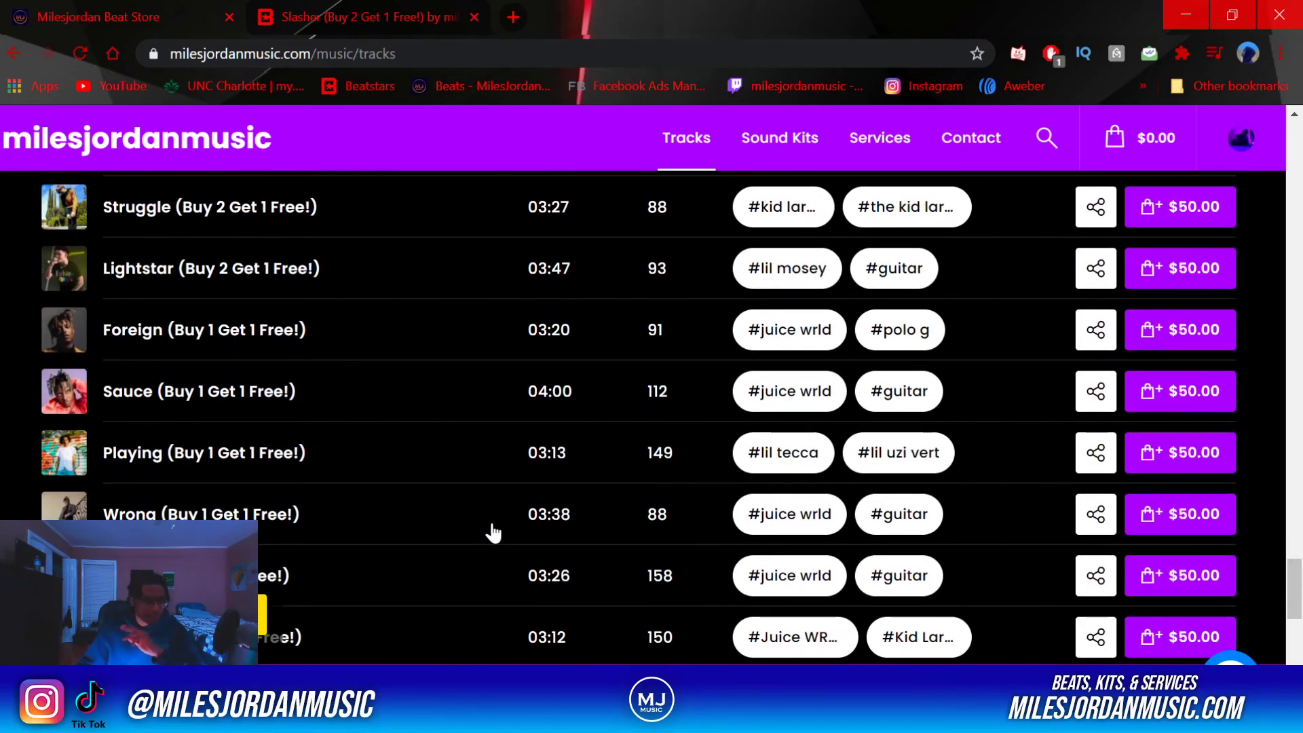
pyautogui.scroll(20, 493, 533)
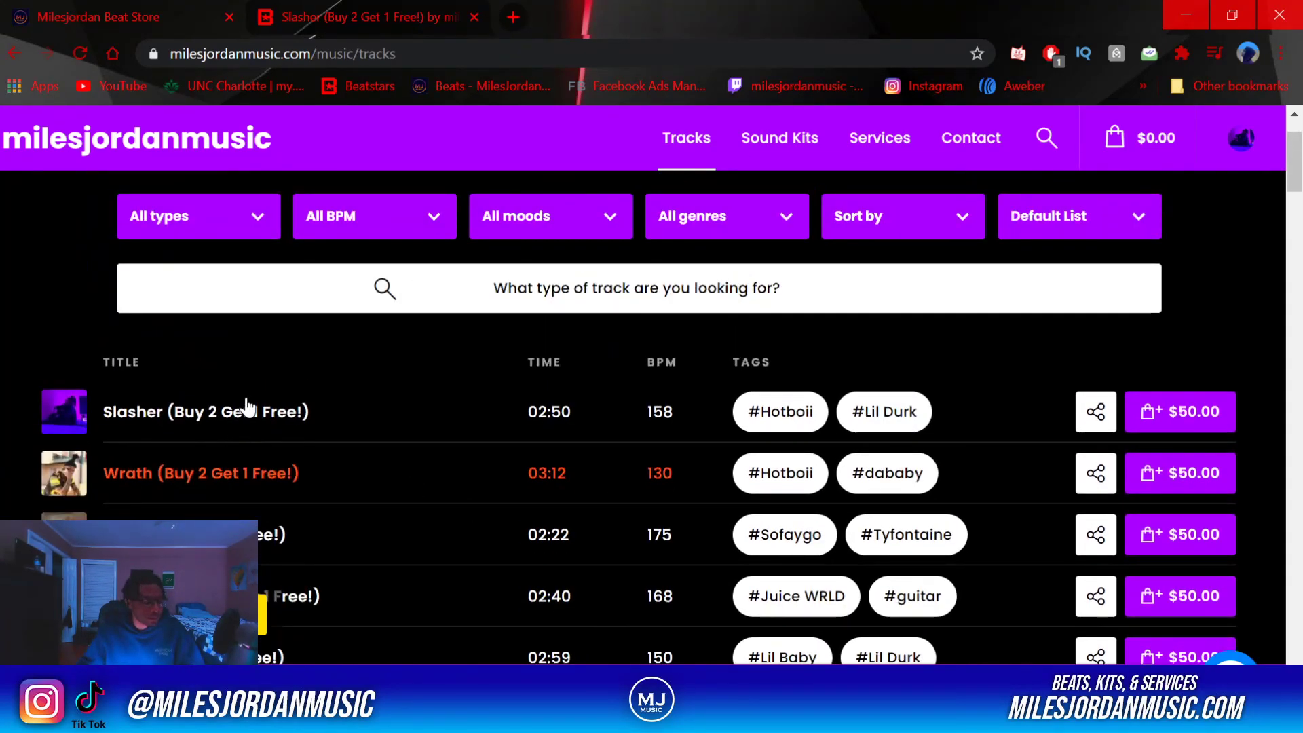
pyautogui.scroll(-5, 399, 474)
pyautogui.hotkey('alt', 'Left')
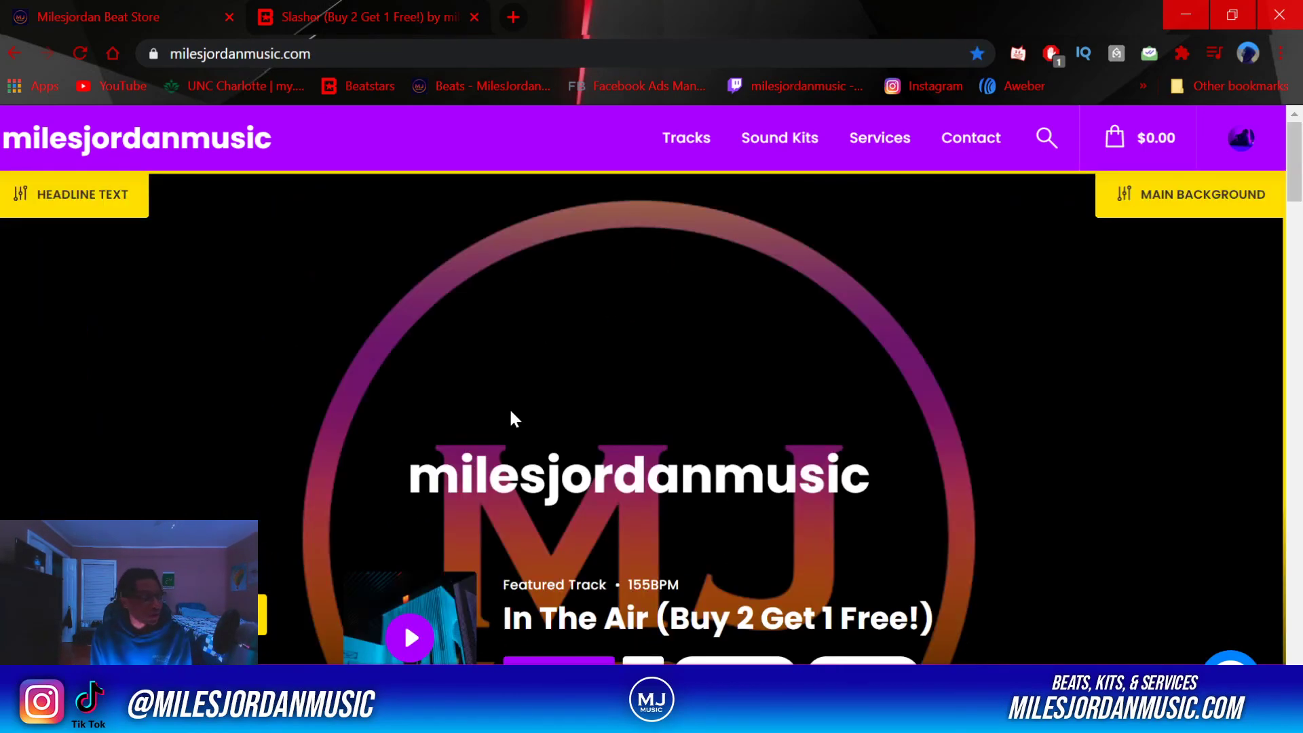